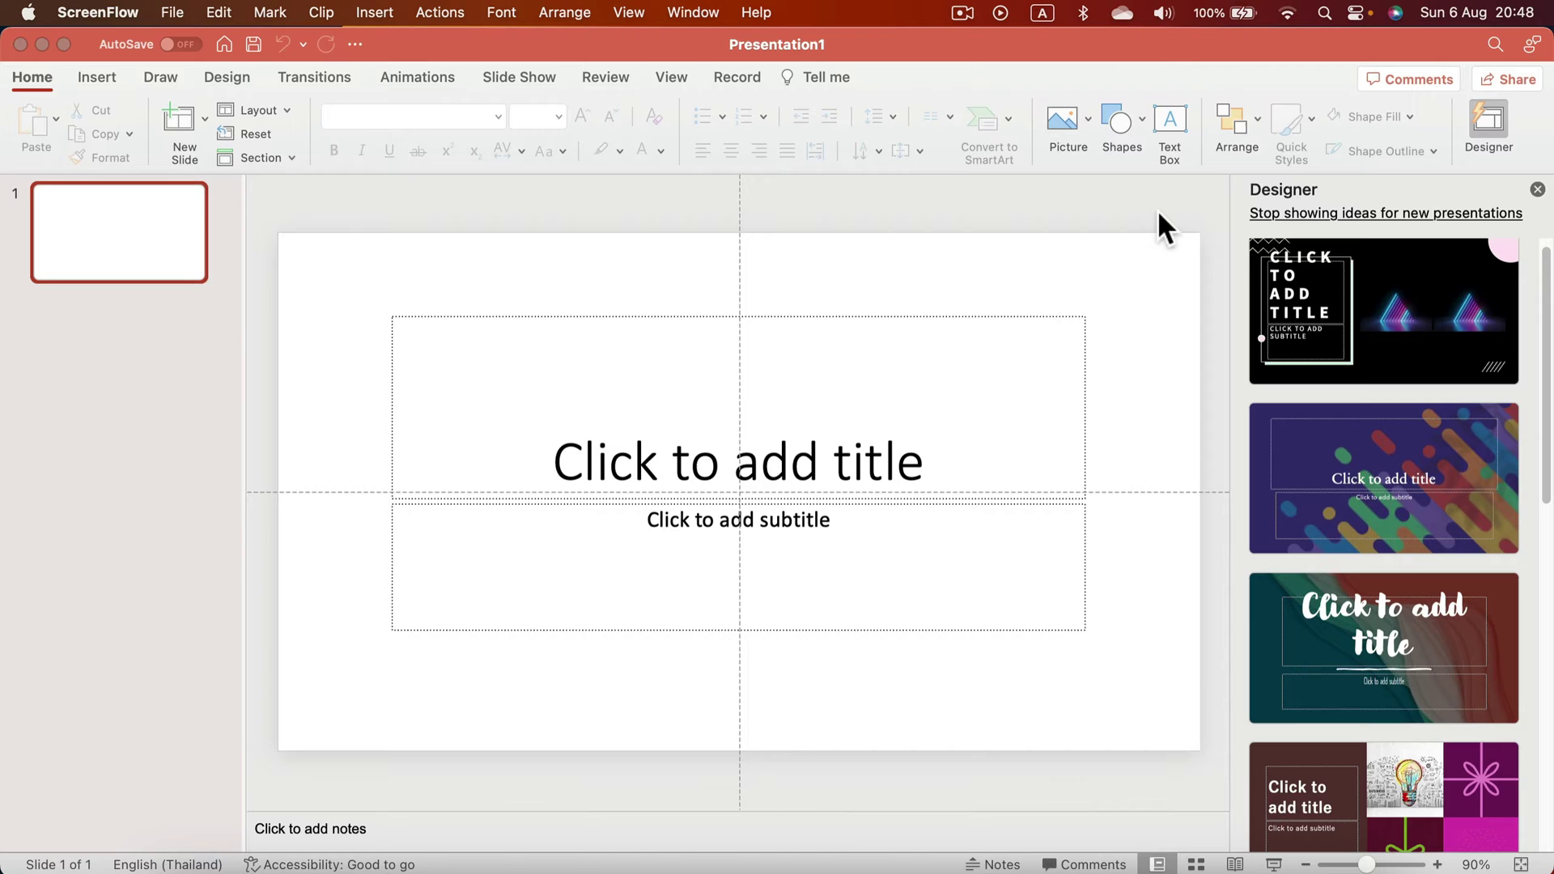
- Close the Designer pane and switch the slide to the Blank layout
{"action": "left_click", "coordinate": [1538, 190]}
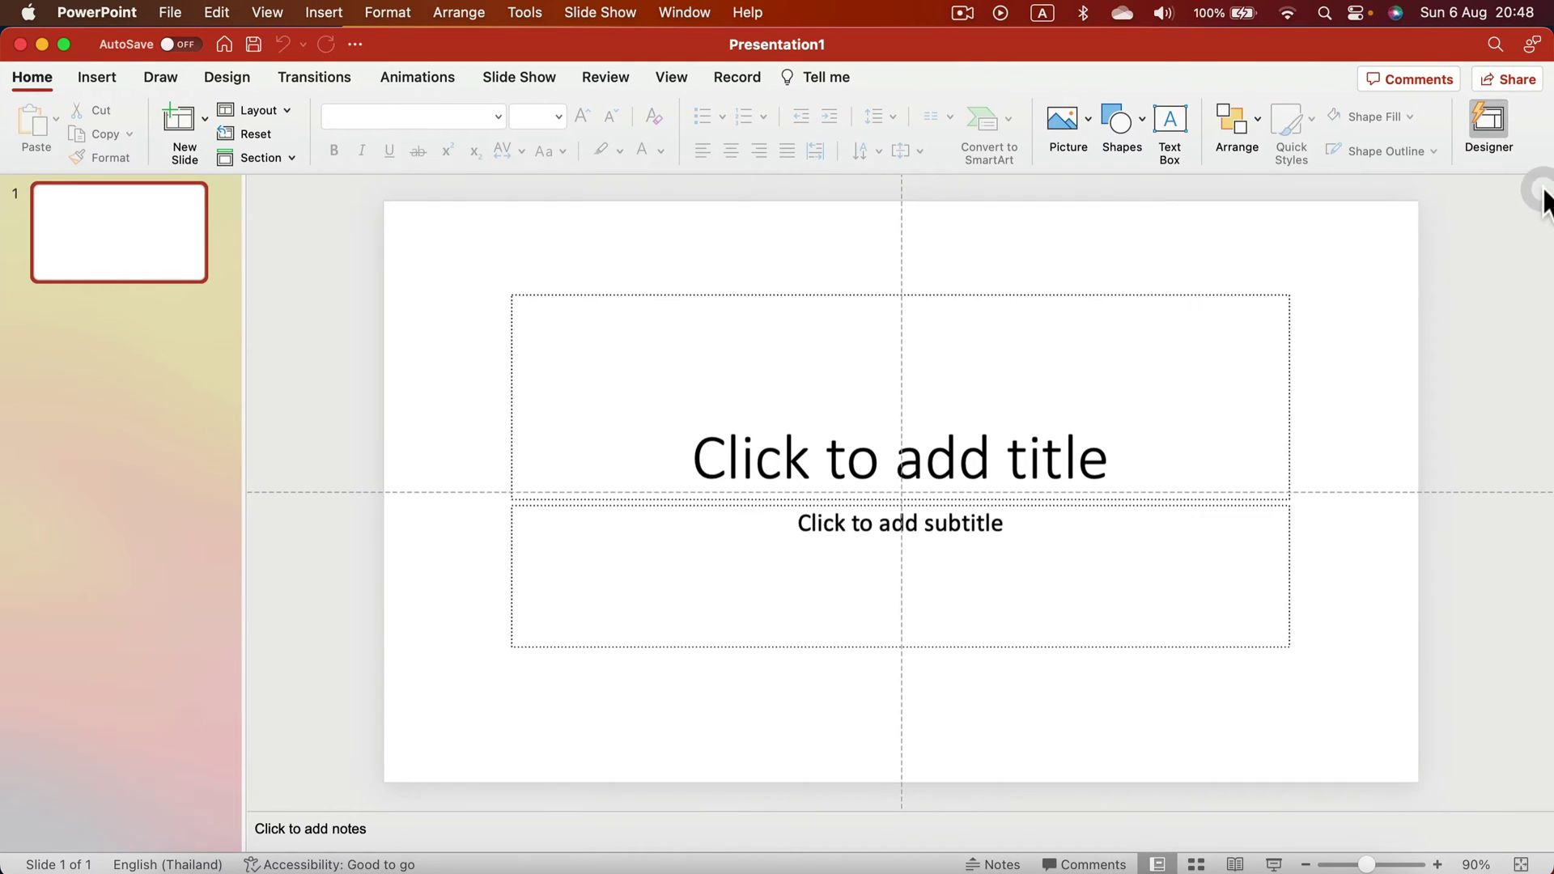
{"action": "left_click", "coordinate": [269, 105]}
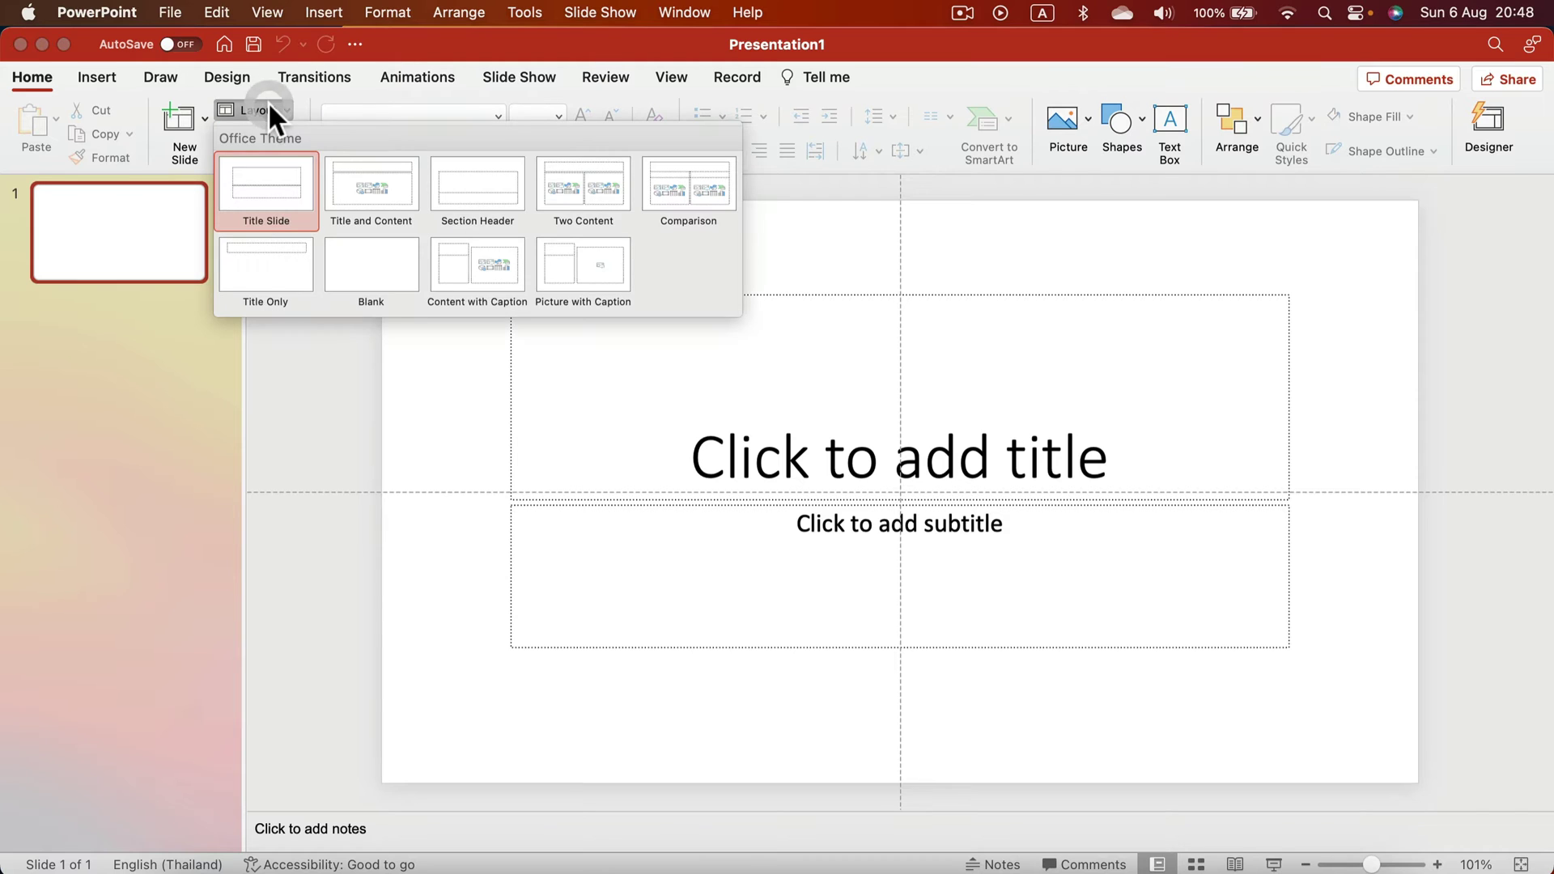
{"action": "left_click", "coordinate": [382, 275]}
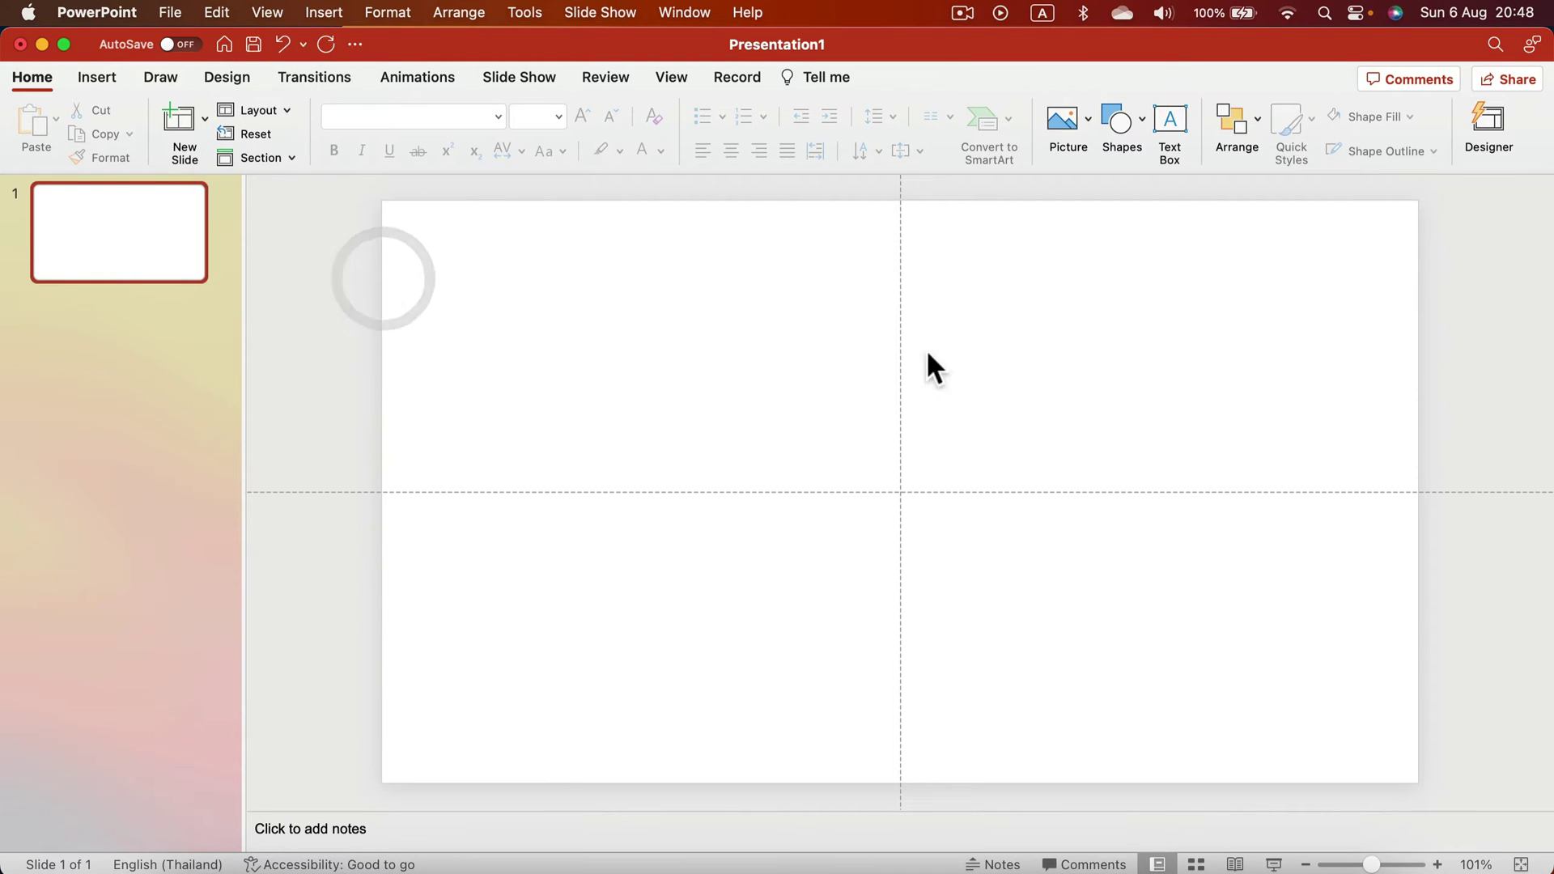
{"action": "left_click", "coordinate": [108, 77]}
- Draw a 12.4 × 12.4 cm rounded square with strongly rounded corners near the slide centre
{"action": "left_click", "coordinate": [475, 115]}
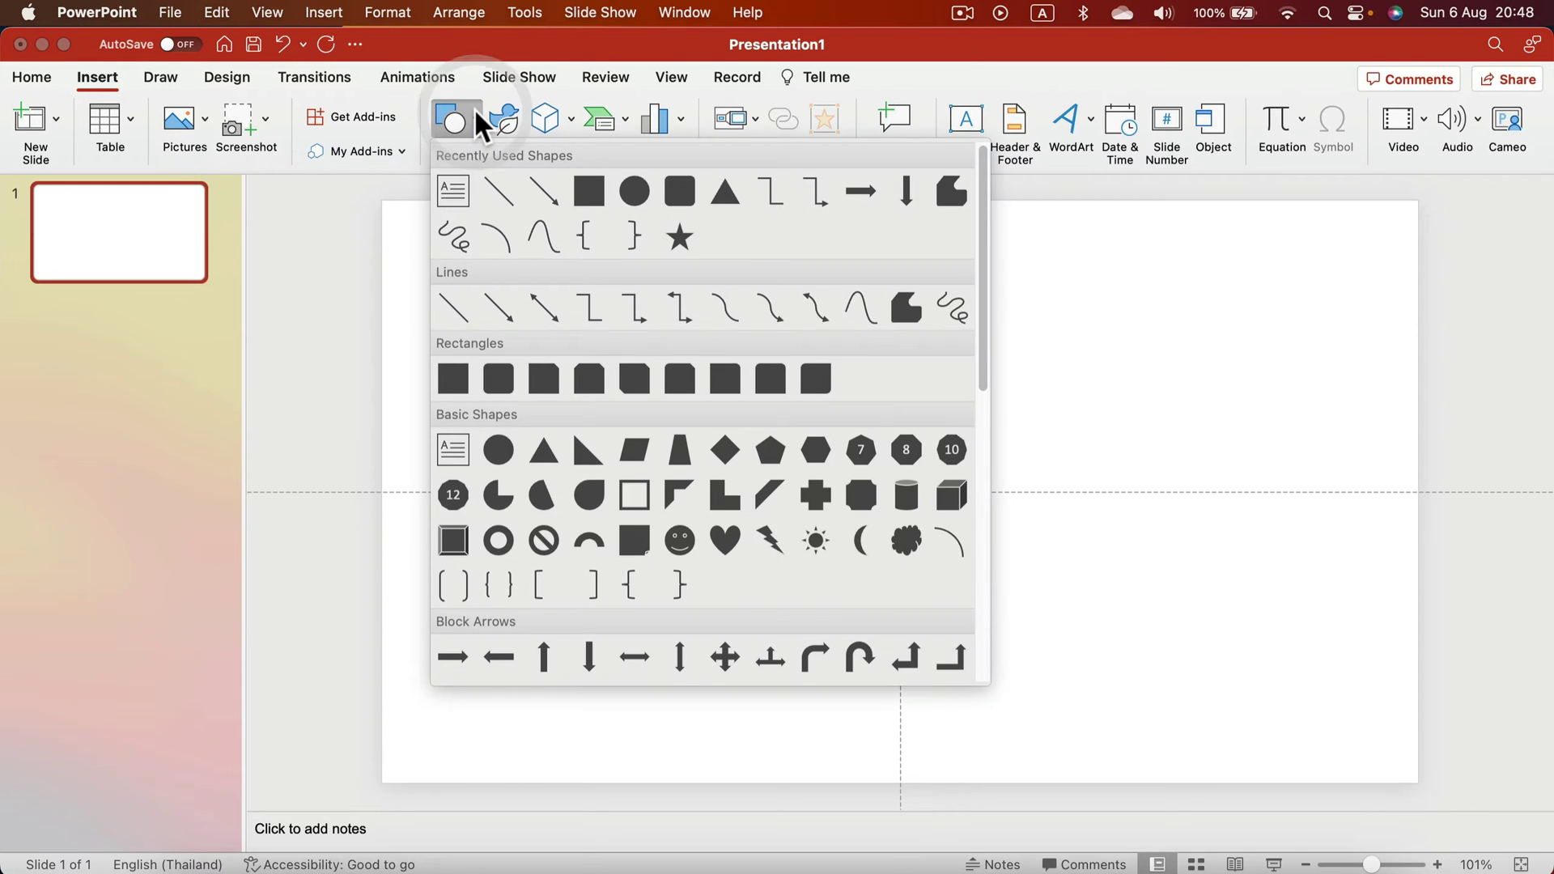
{"action": "left_click", "coordinate": [680, 191]}
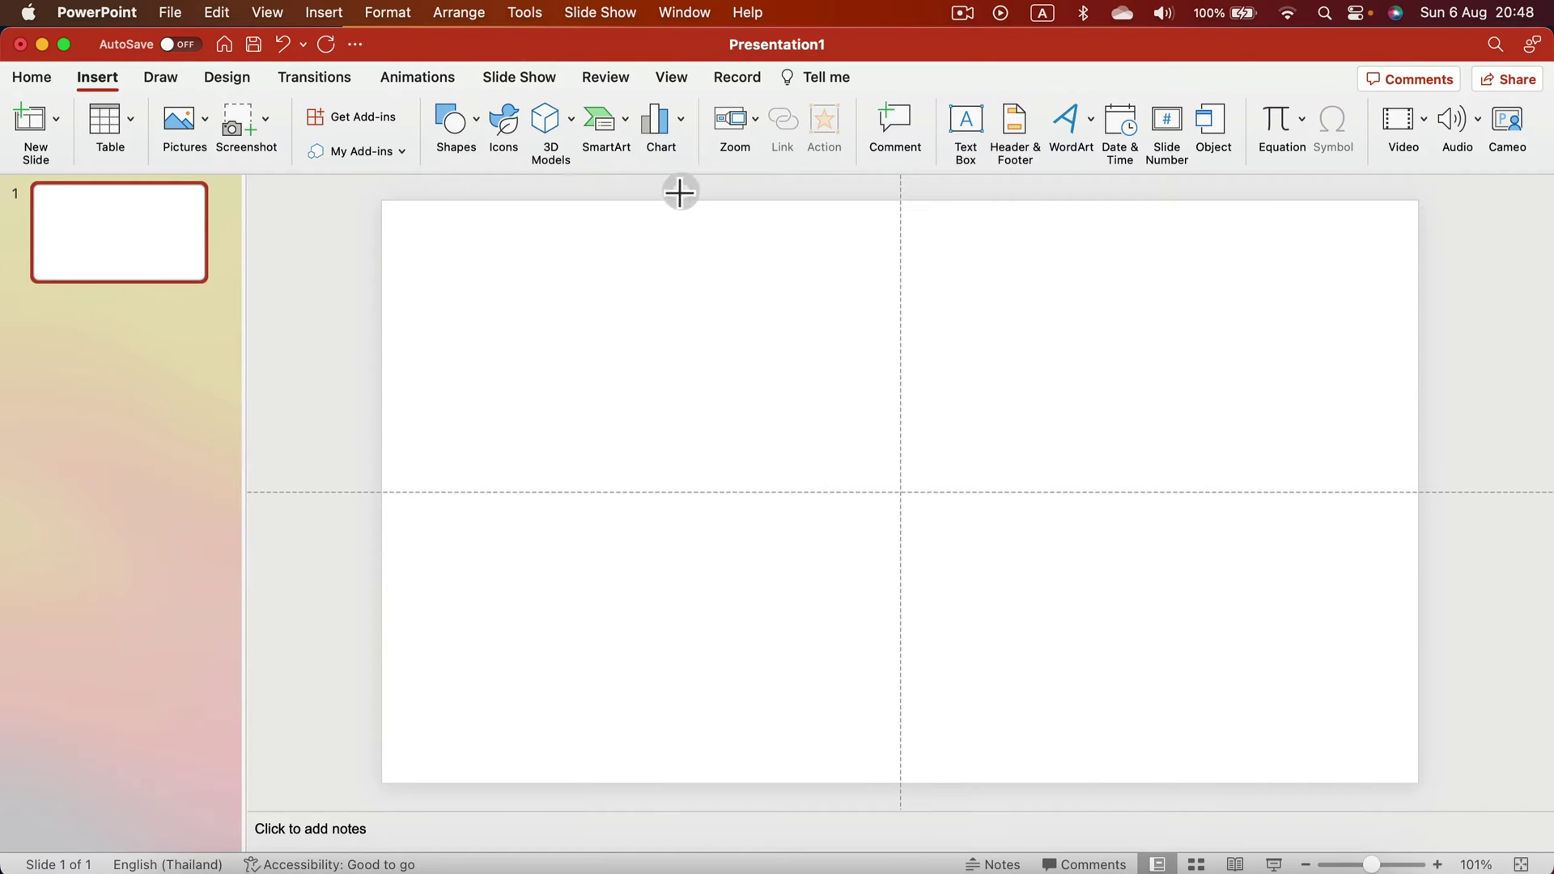
{"action": "left_click_drag", "start_coordinate": [693, 280], "coordinate": [1072, 631]}
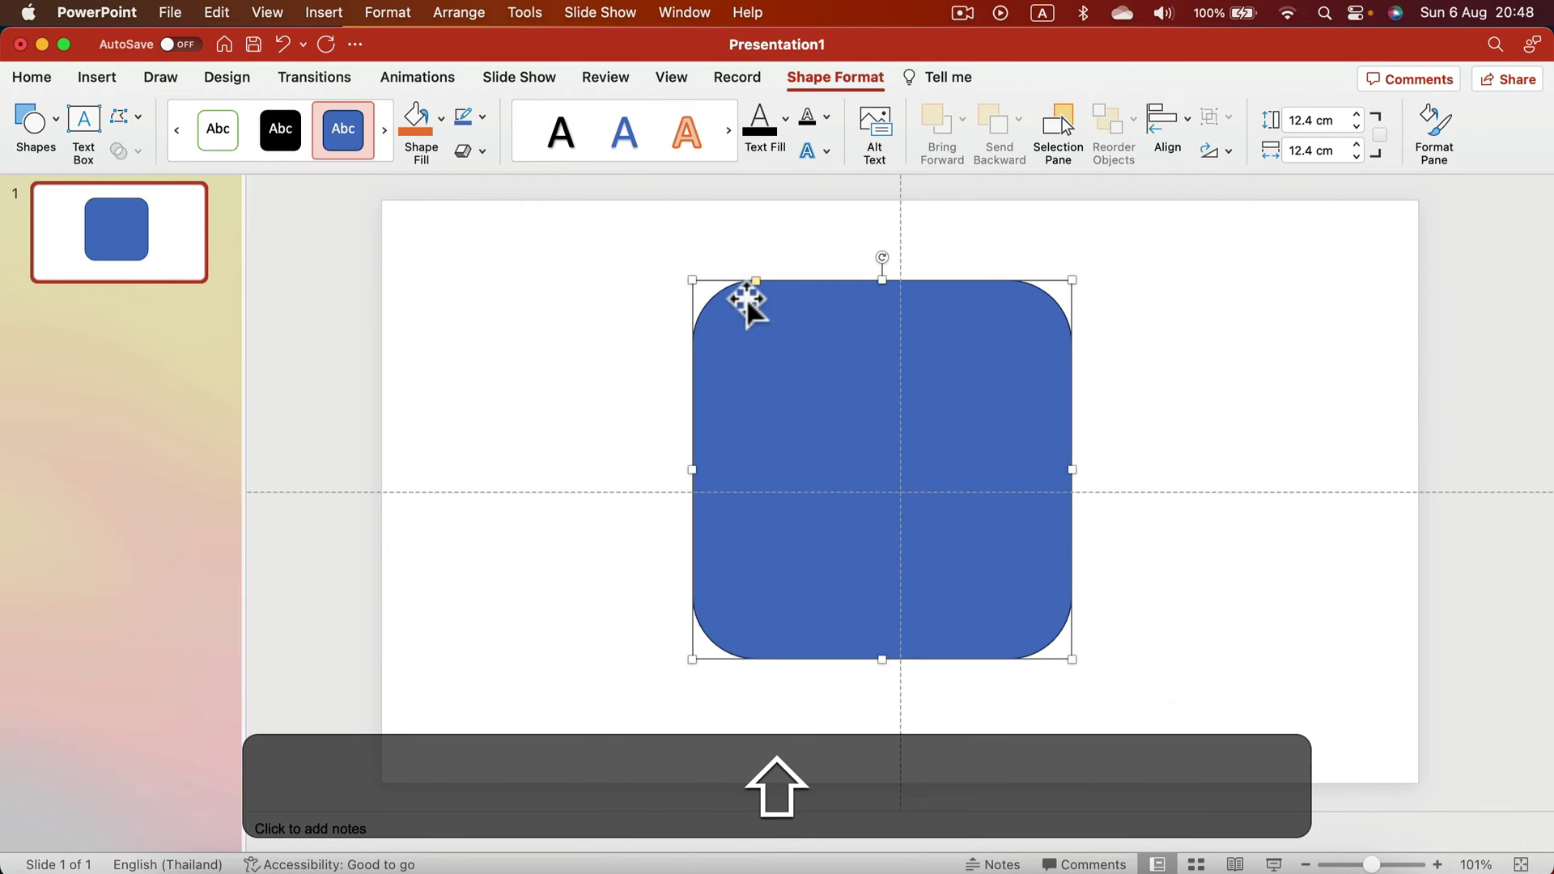
{"action": "left_click_drag", "start_coordinate": [756, 281], "coordinate": [841, 314]}
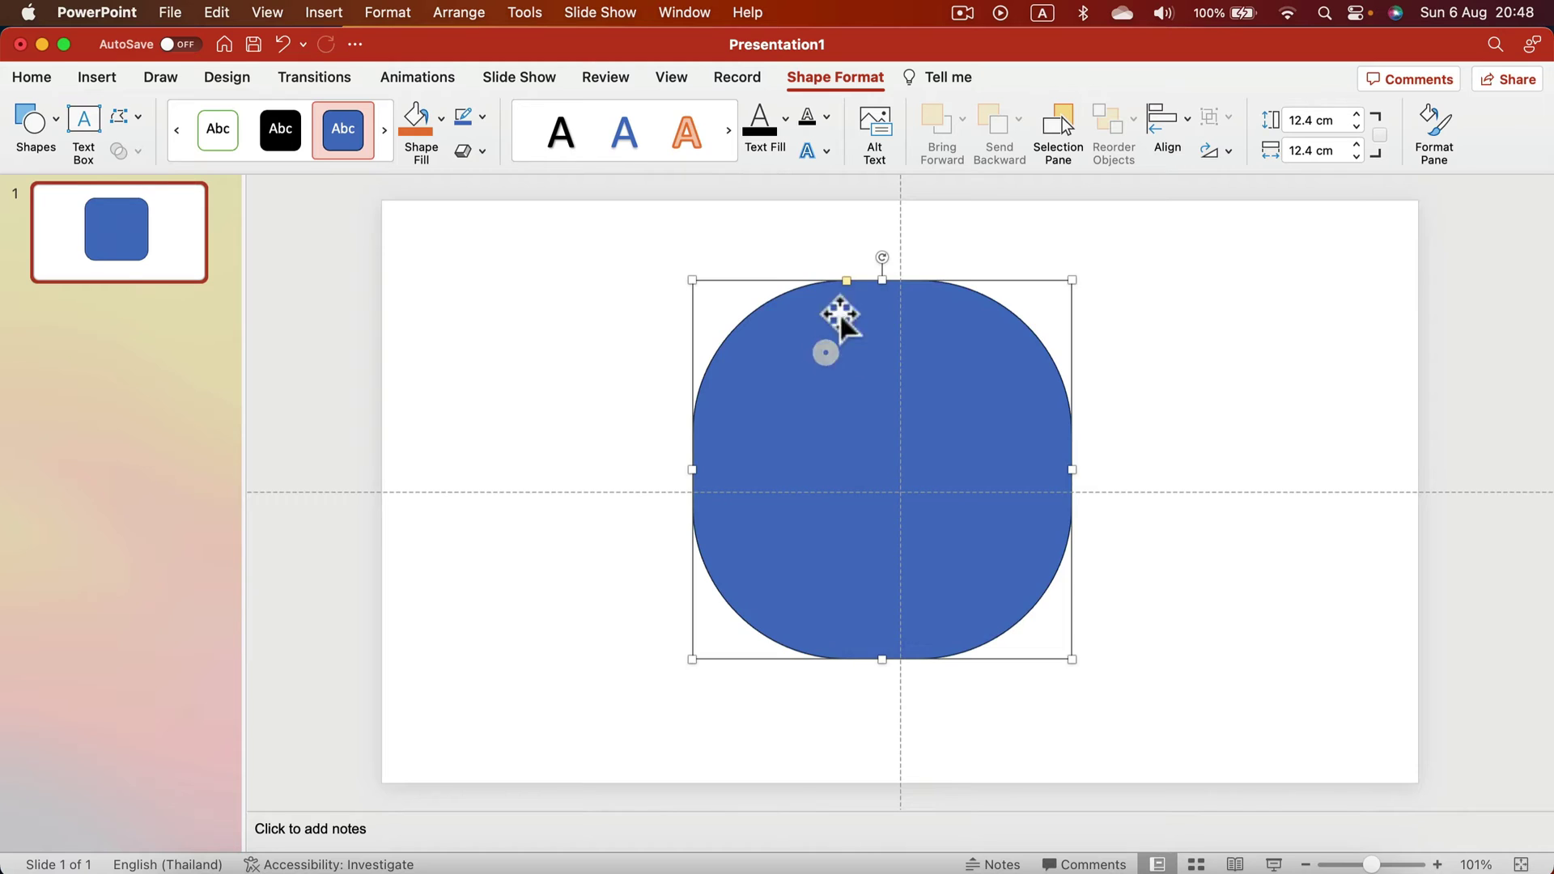
{"action": "left_click_drag", "start_coordinate": [847, 419], "coordinate": [779, 392]}
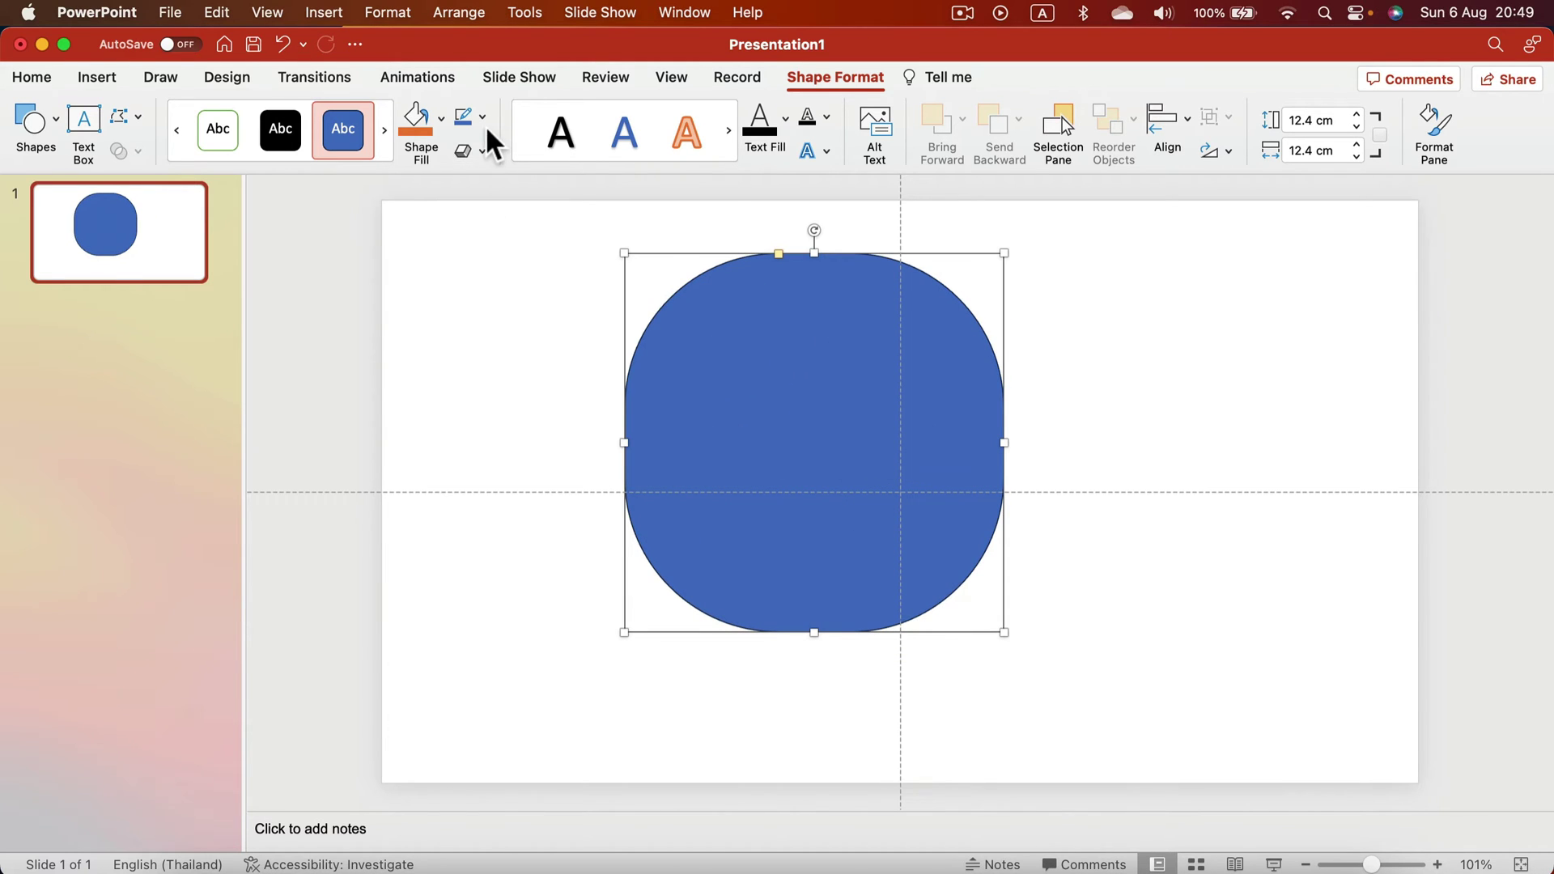
- Remove the square's outline and fill it with a custom light salmon orange
{"action": "left_click", "coordinate": [483, 116]}
{"action": "left_click", "coordinate": [492, 155]}
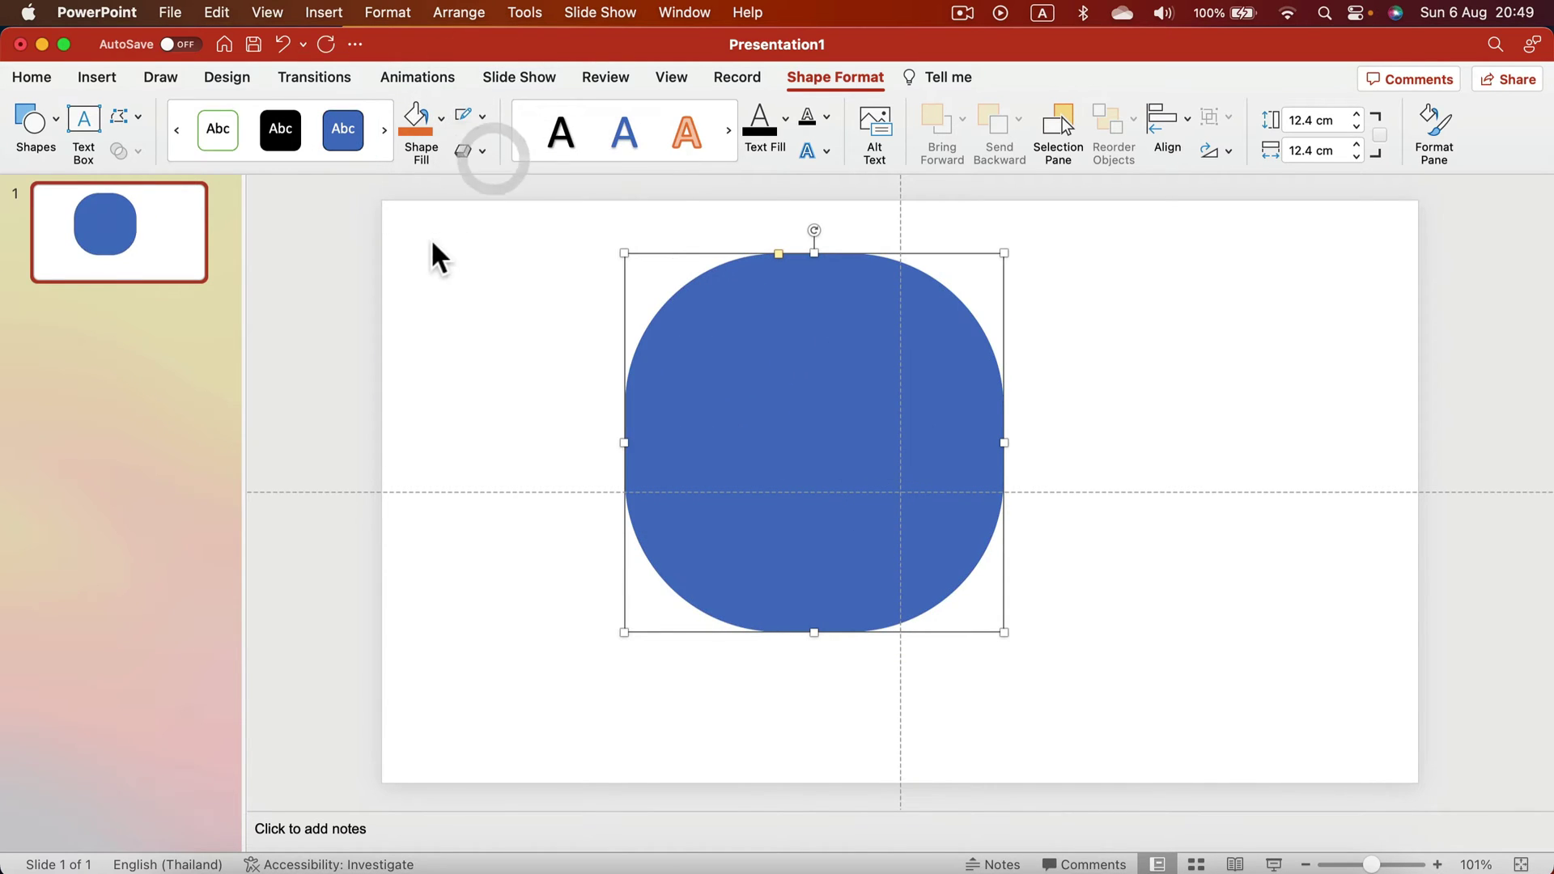
{"action": "left_click", "coordinate": [441, 118]}
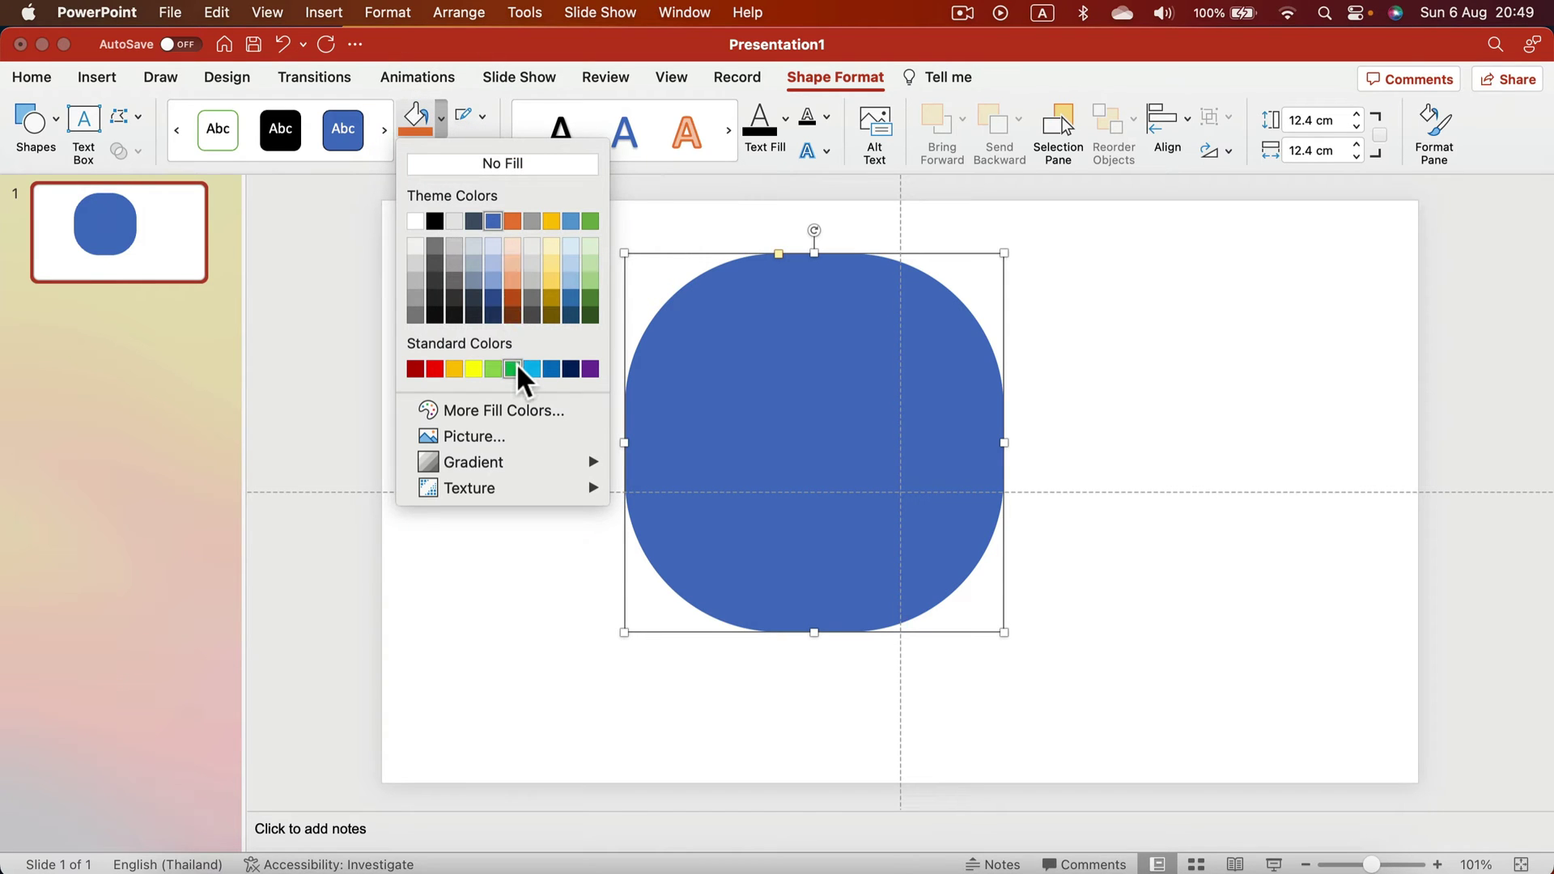
{"action": "left_click", "coordinate": [484, 409]}
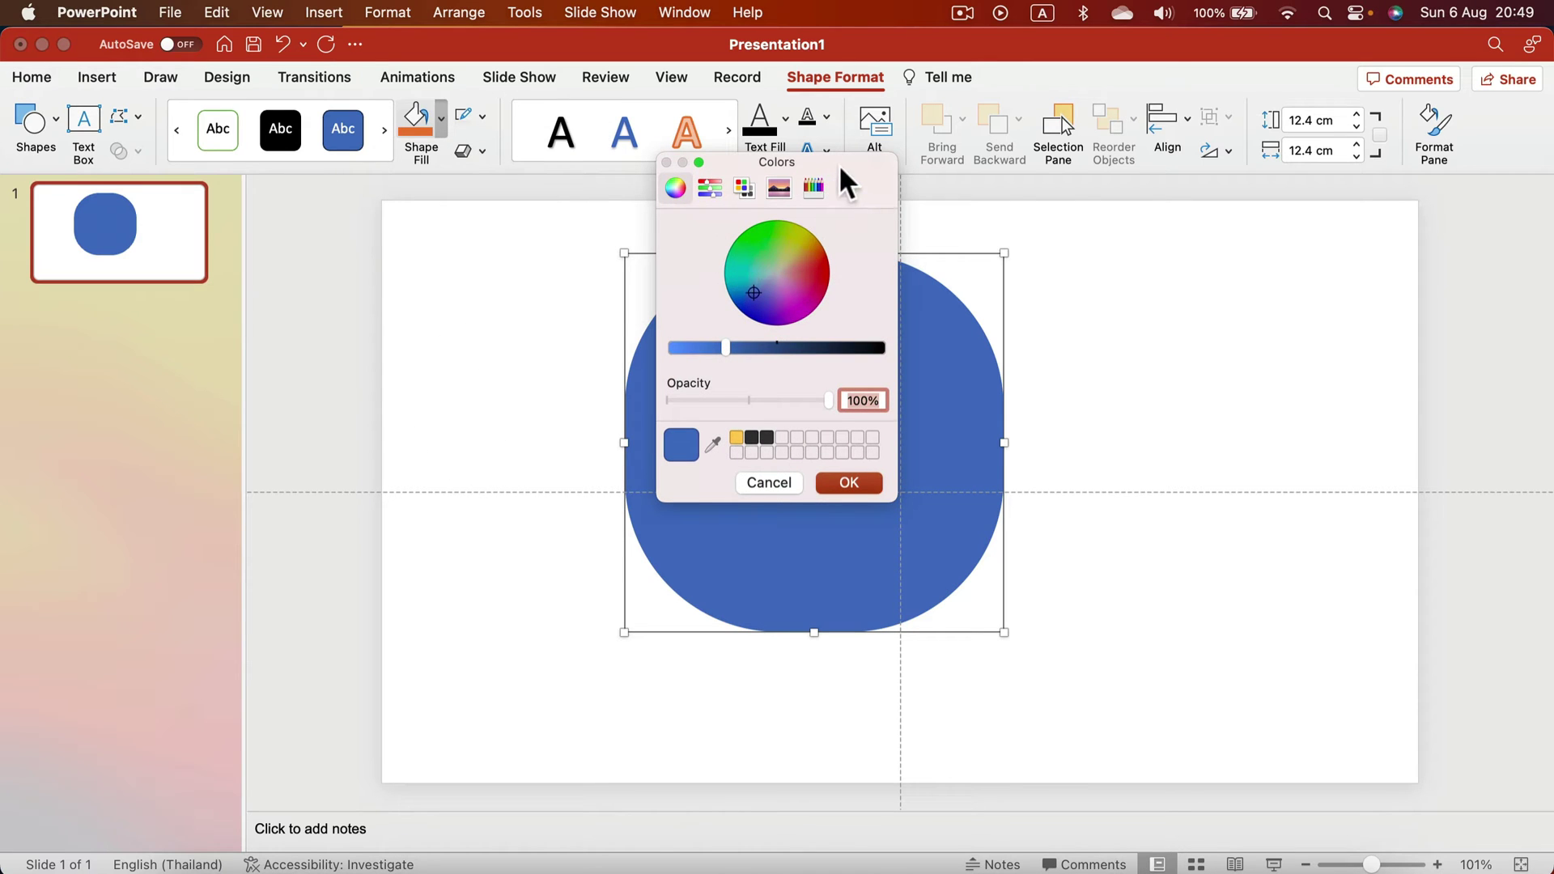
{"action": "left_click_drag", "start_coordinate": [839, 163], "coordinate": [1182, 219]}
{"action": "left_click_drag", "start_coordinate": [1086, 347], "coordinate": [1133, 322]}
{"action": "left_click_drag", "start_coordinate": [1053, 400], "coordinate": [1017, 400]}
{"action": "left_click", "coordinate": [1151, 311]}
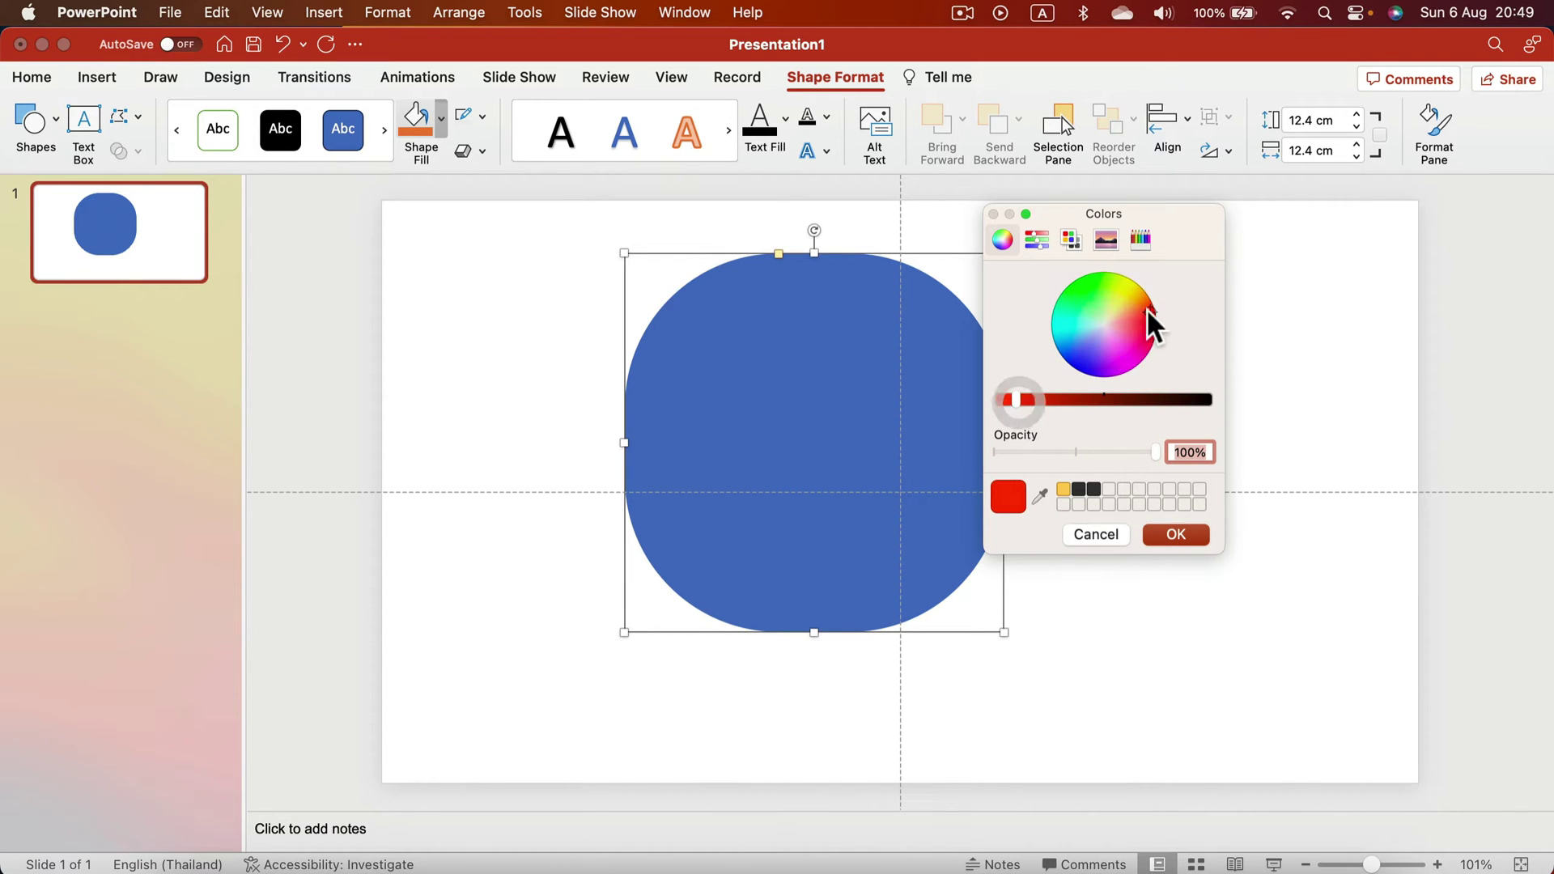
{"action": "left_click_drag", "start_coordinate": [1146, 307], "coordinate": [1128, 314]}
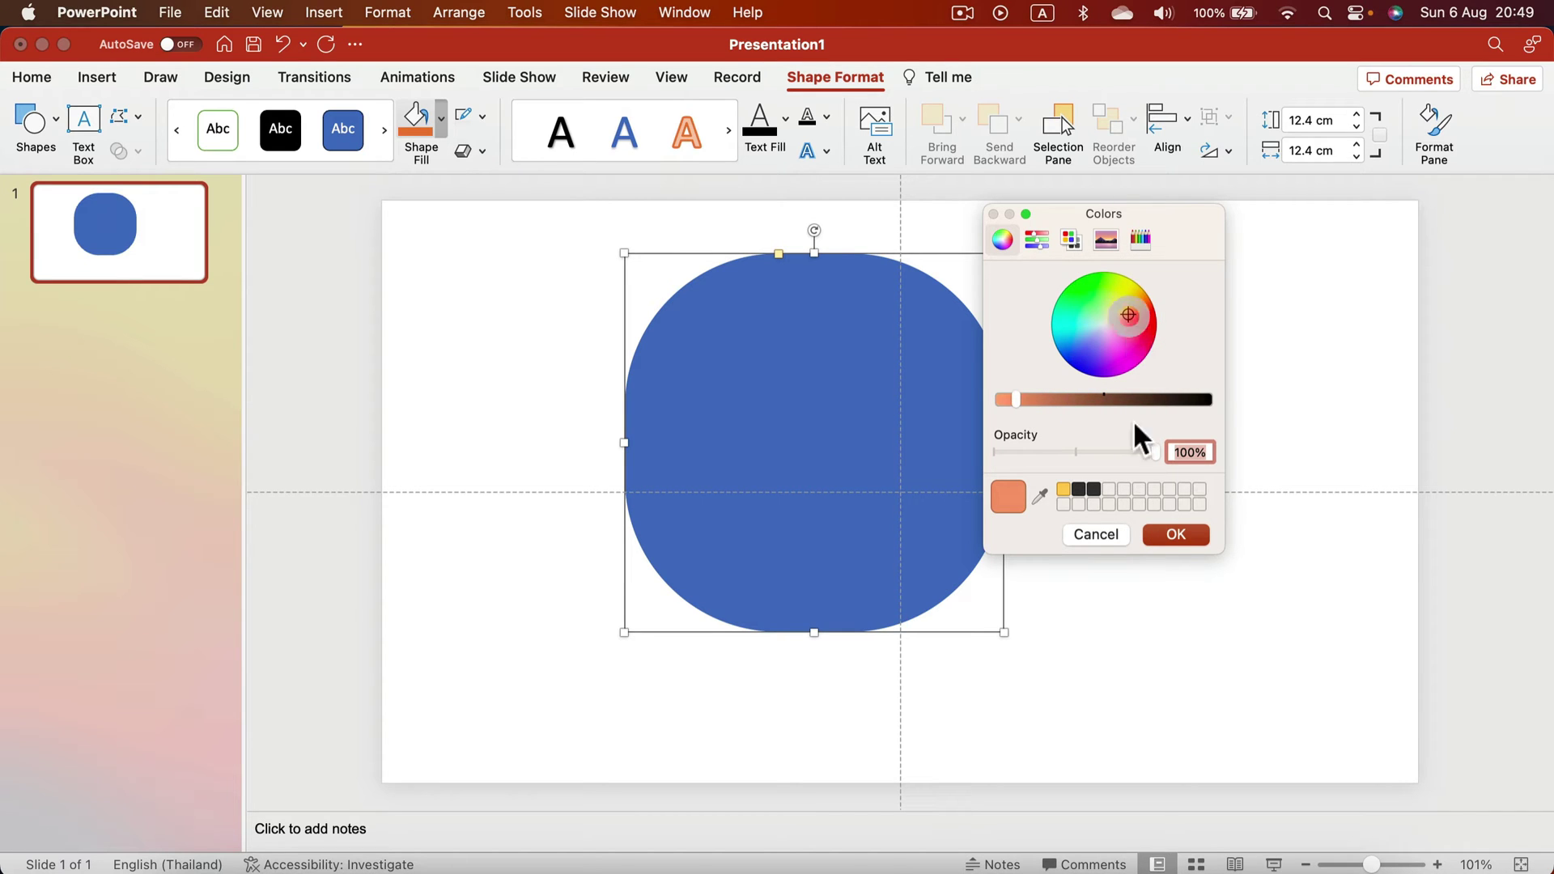
{"action": "left_click", "coordinate": [1176, 534]}
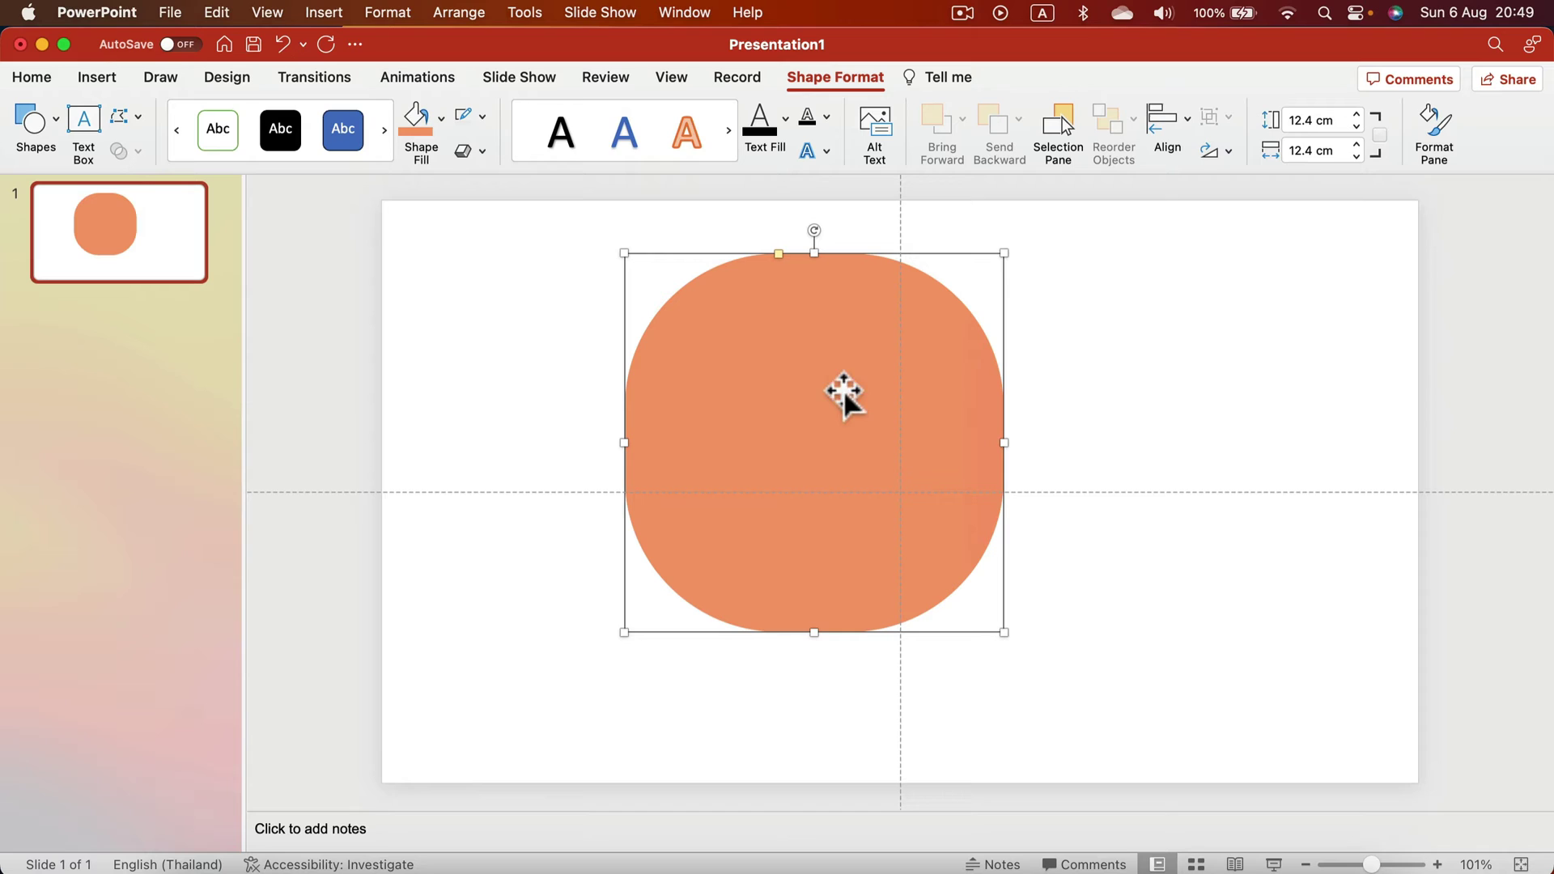
- Type 3 inside the square and enlarge it to font size 199
{"action": "left_click", "coordinate": [823, 412]}
{"action": "type", "text": "3"}
{"action": "key", "text": "shift+Left"}
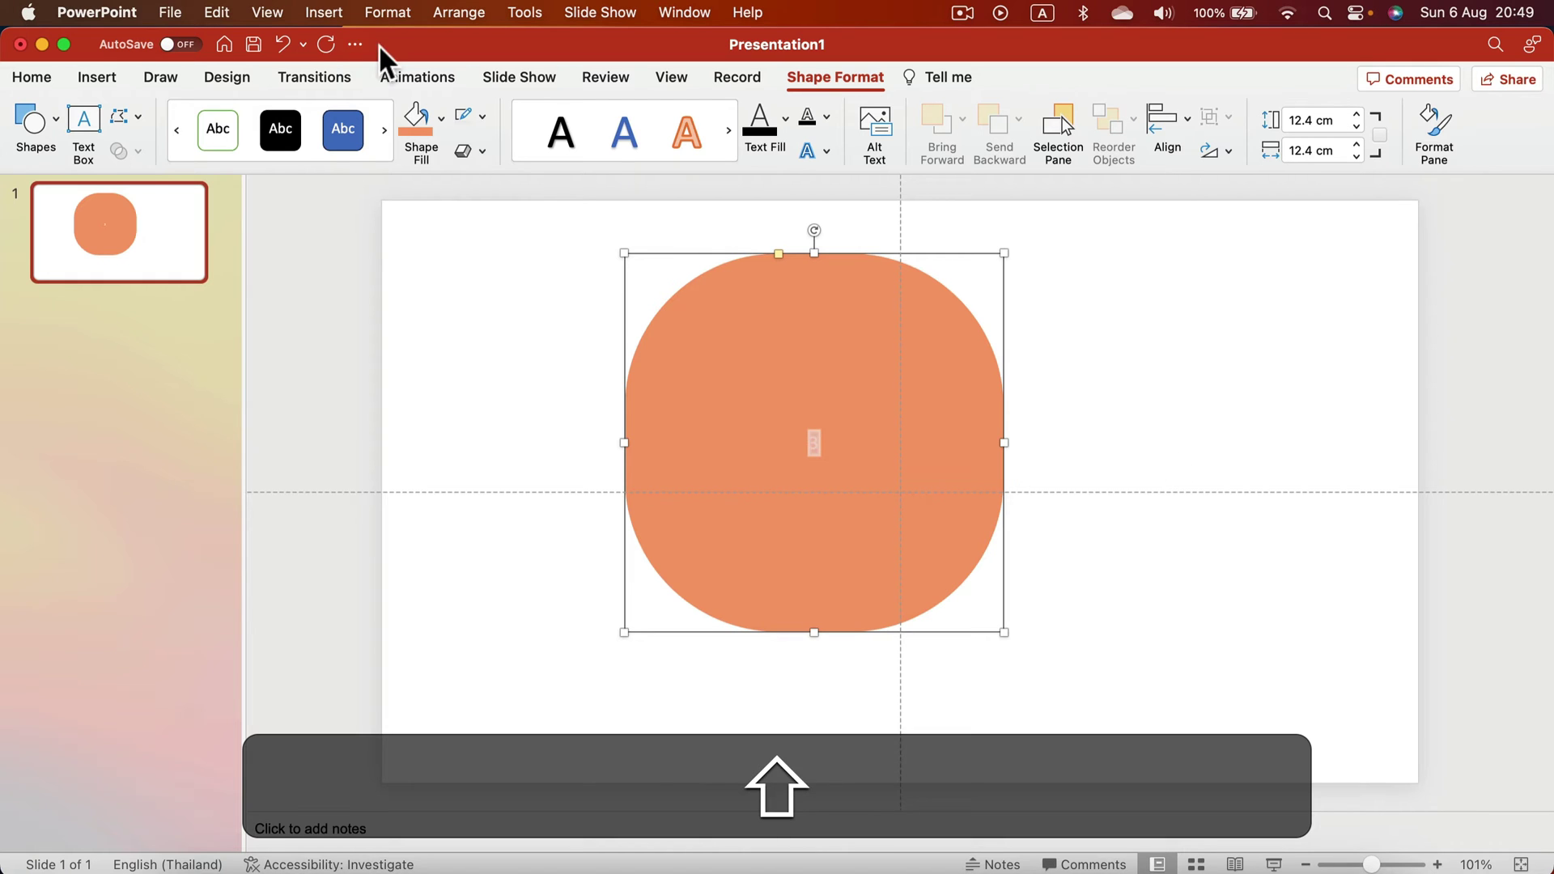
{"action": "left_click", "coordinate": [42, 82]}
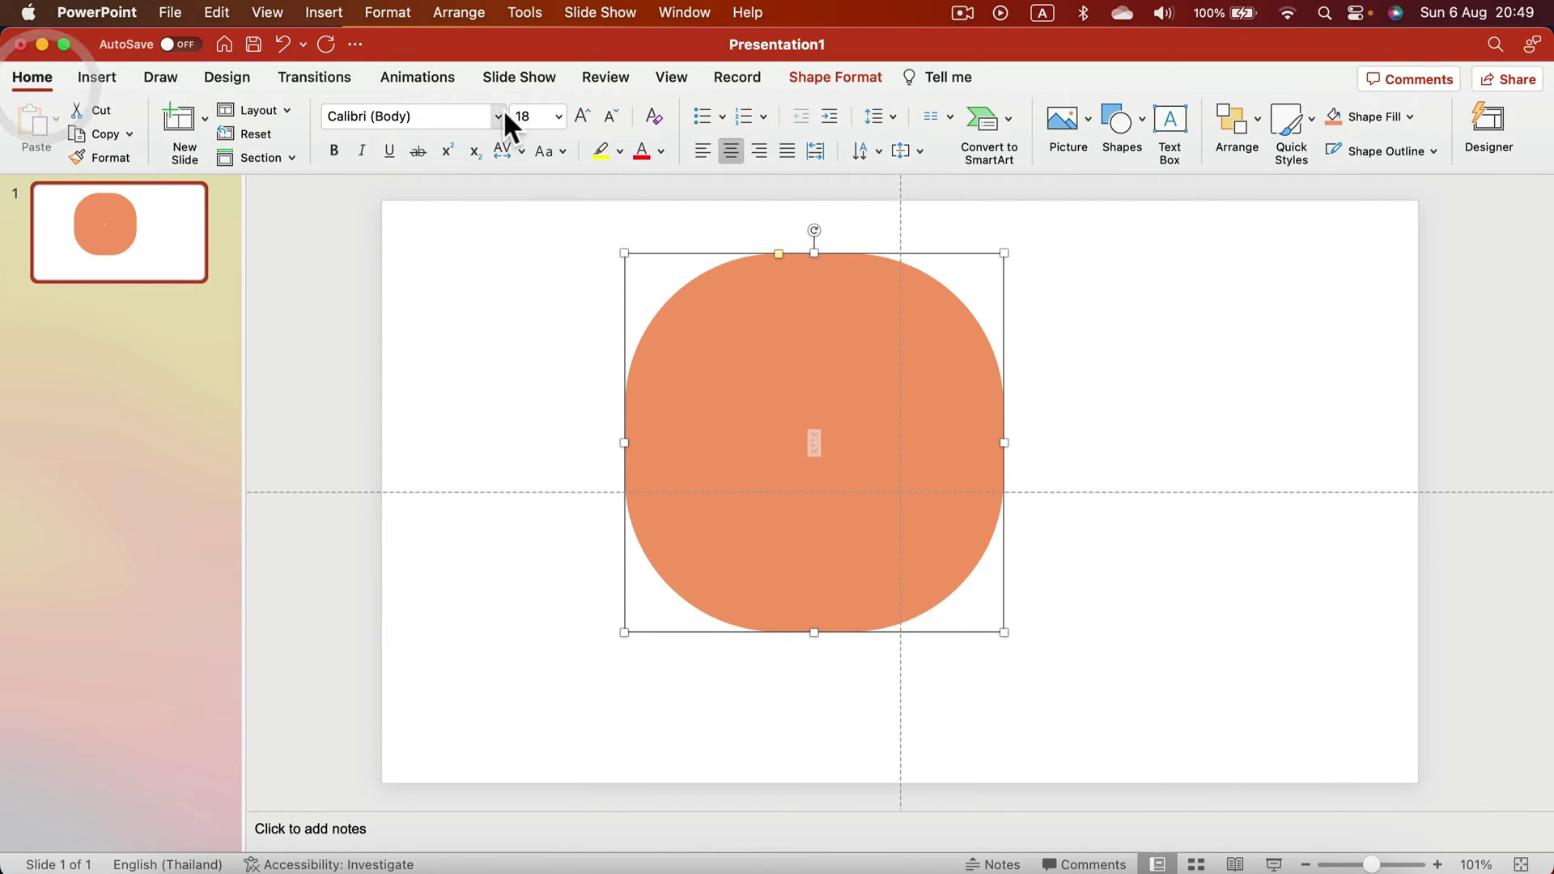
{"action": "left_click", "coordinate": [582, 115]}
{"action": "left_click", "coordinate": [582, 116]}
{"action": "left_click", "coordinate": [582, 116]}
{"action": "left_click", "coordinate": [582, 116]}
{"action": "left_click", "coordinate": [582, 116]}
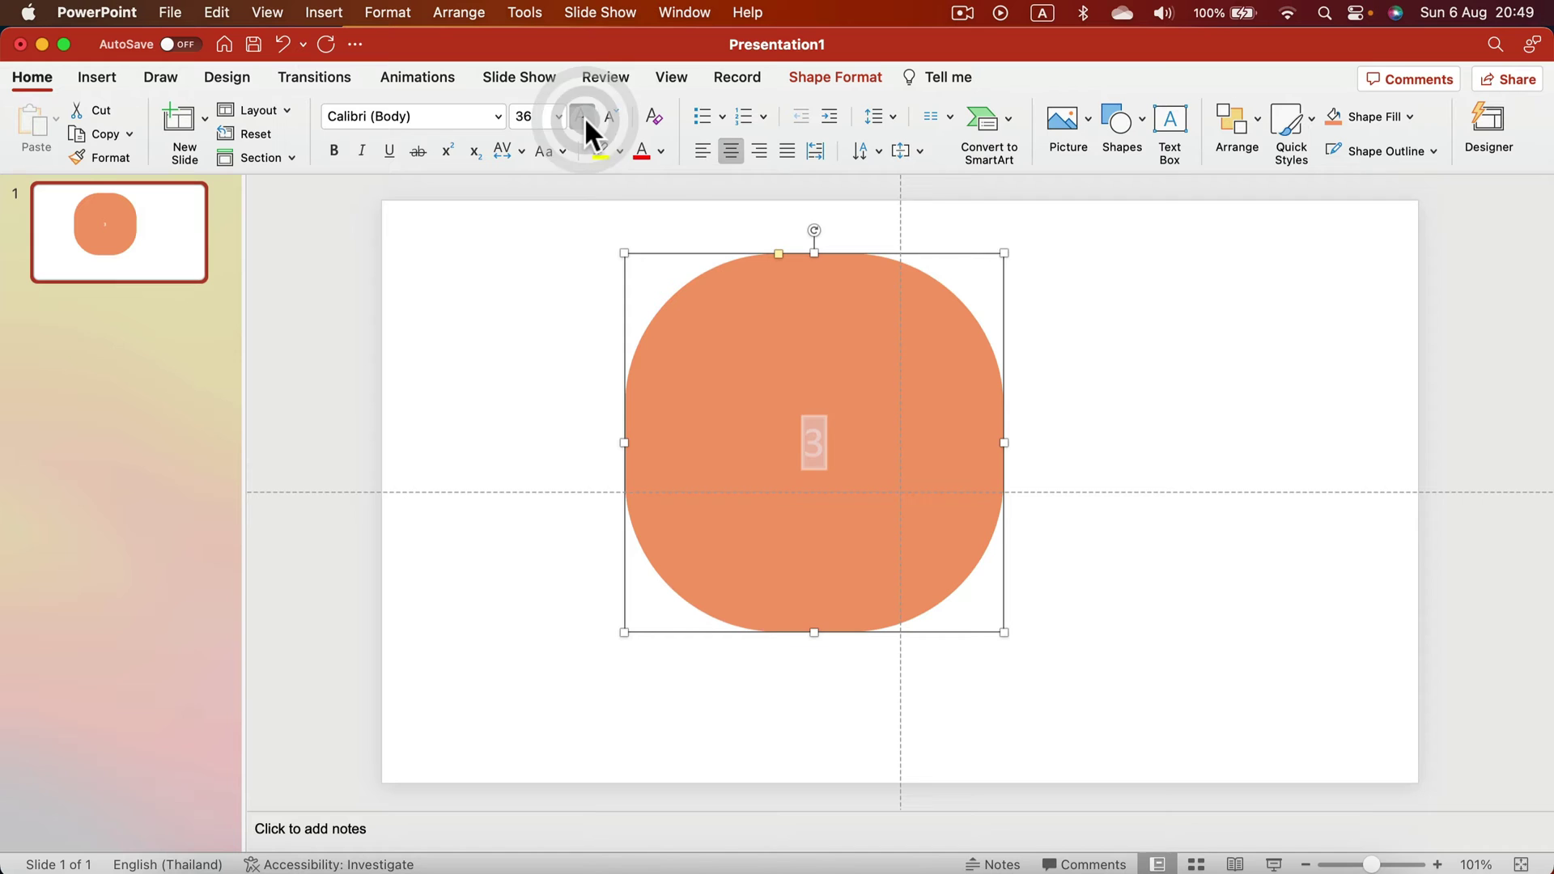
{"action": "left_click", "coordinate": [582, 116]}
{"action": "left_click", "coordinate": [582, 115]}
{"action": "left_click", "coordinate": [582, 116]}
{"action": "left_click", "coordinate": [582, 116]}
{"action": "left_click", "coordinate": [582, 115]}
{"action": "left_click", "coordinate": [582, 116]}
{"action": "left_click", "coordinate": [584, 118]}
{"action": "left_click", "coordinate": [585, 118]}
{"action": "left_click", "coordinate": [585, 119]}
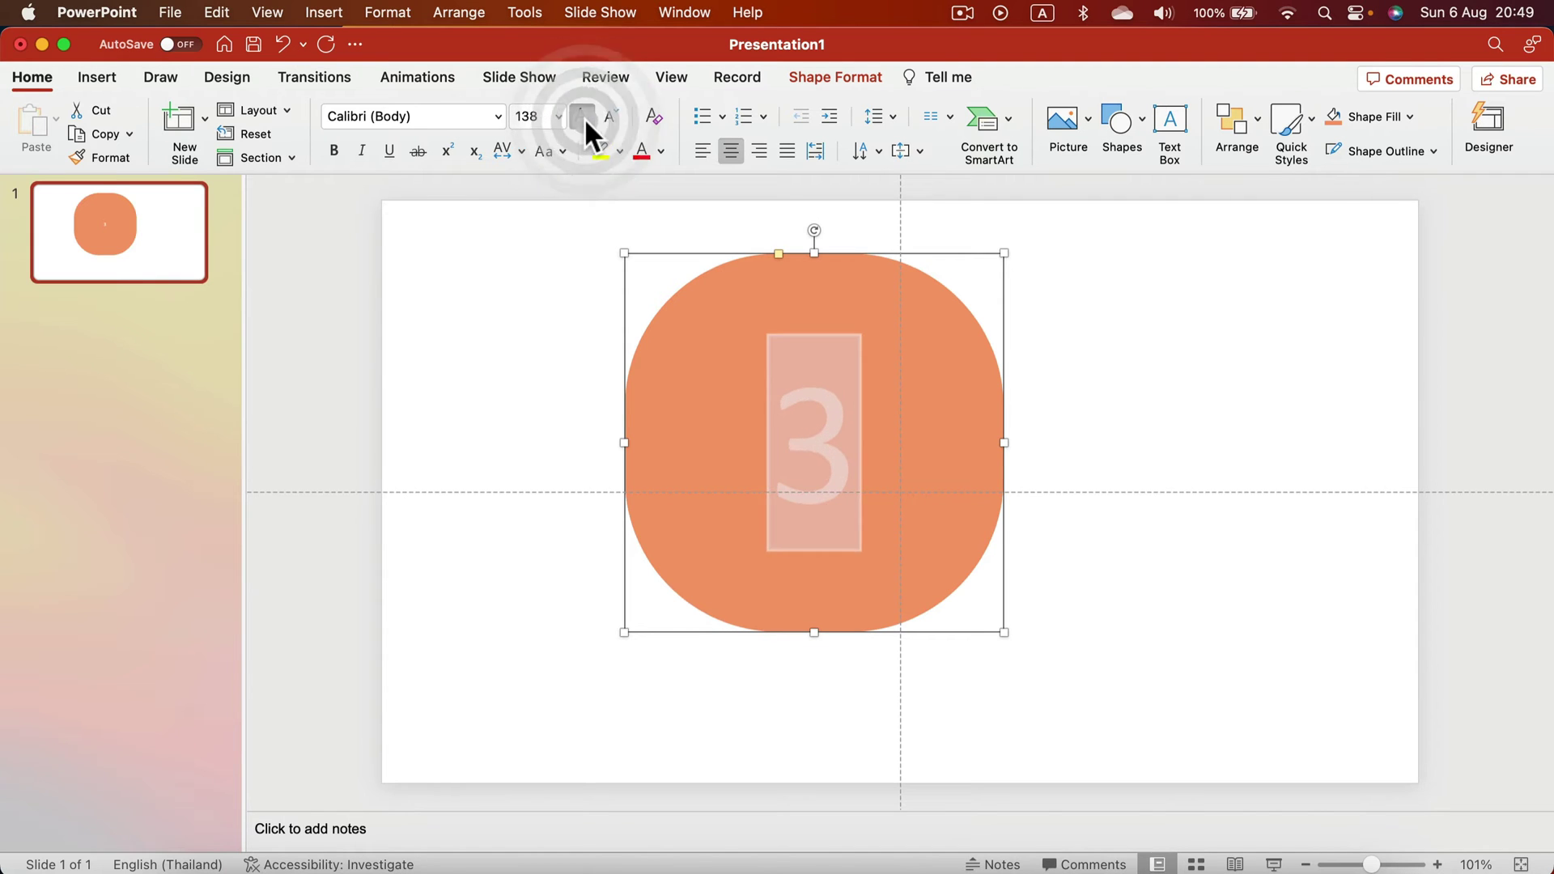
{"action": "left_click", "coordinate": [584, 118]}
{"action": "left_click", "coordinate": [585, 118]}
- Keep the 3 in Calibri and make it bold
{"action": "left_click", "coordinate": [497, 117]}
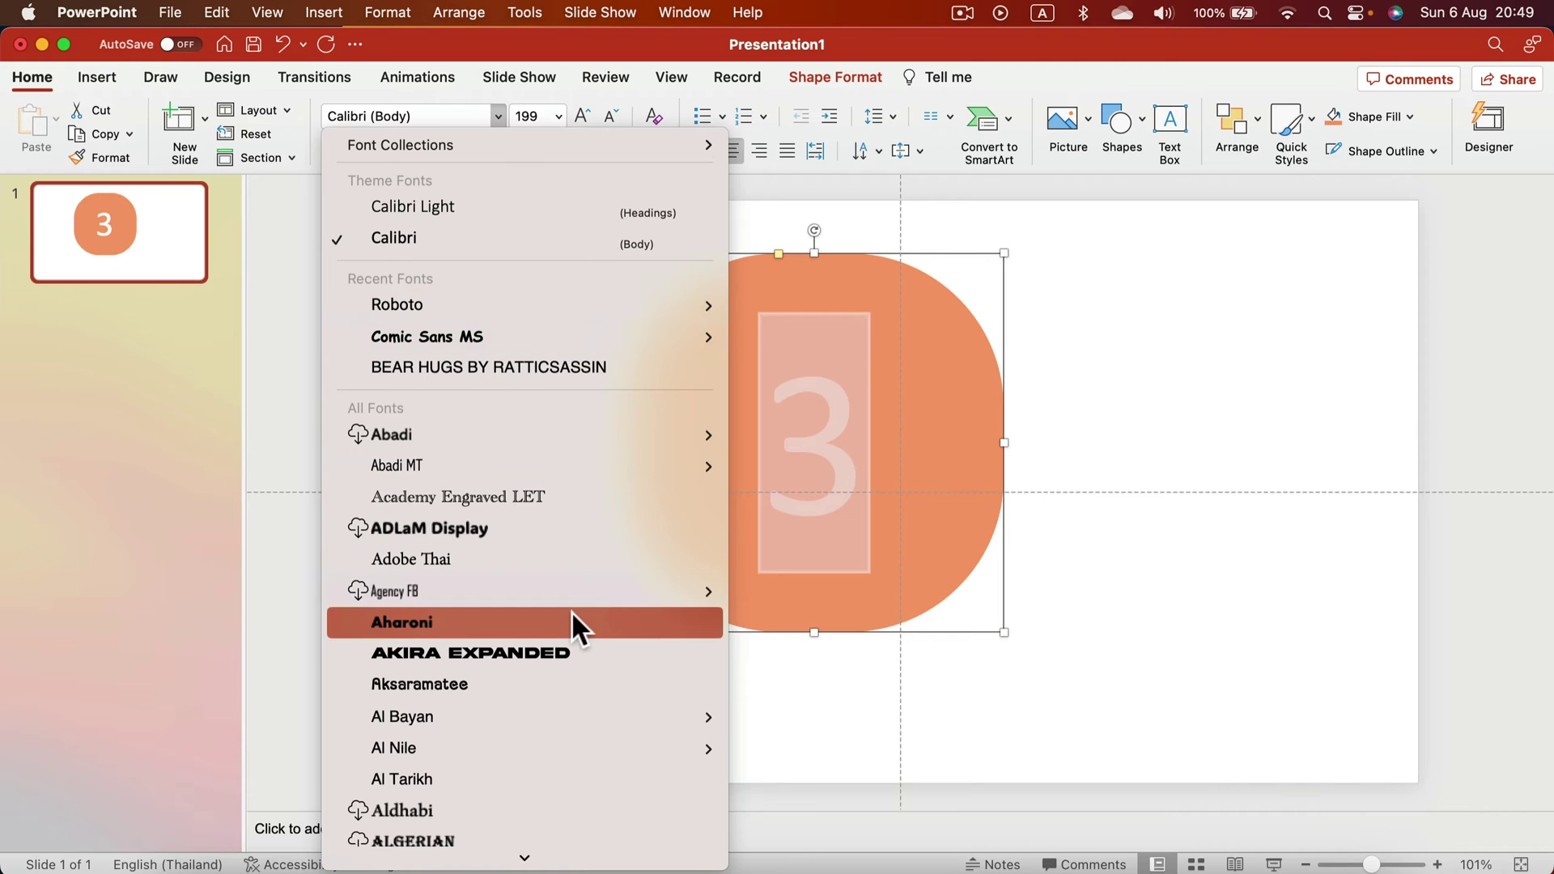
{"action": "scroll", "coordinate": [567, 405], "scroll_direction": "down", "scroll_amount": 10}
{"action": "scroll", "coordinate": [564, 332], "scroll_direction": "down", "scroll_amount": 10}
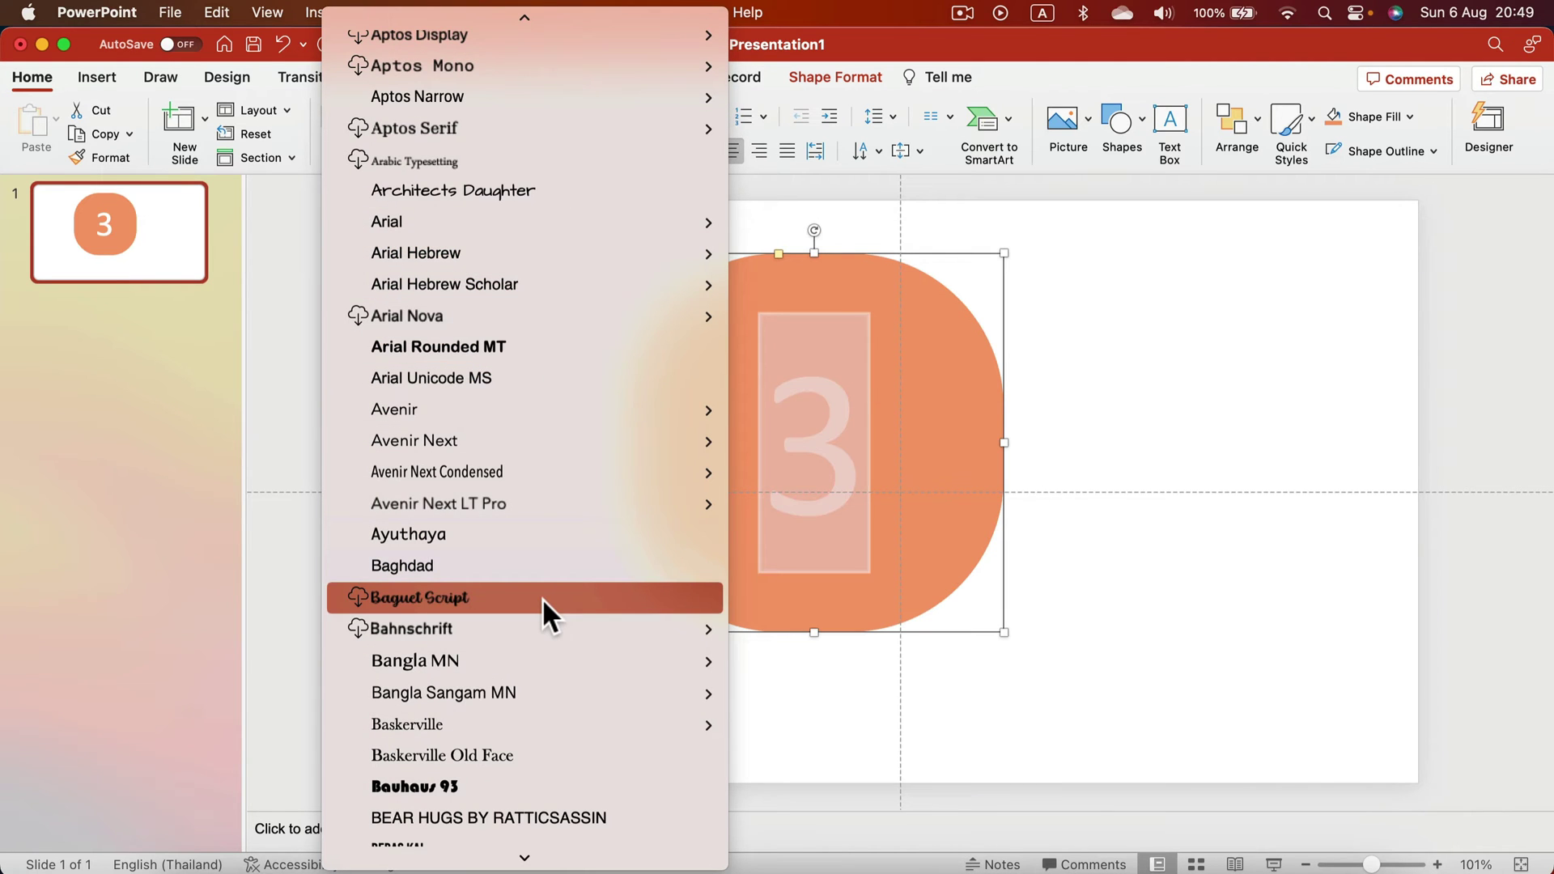
{"action": "scroll", "coordinate": [542, 615], "scroll_direction": "down", "scroll_amount": 10}
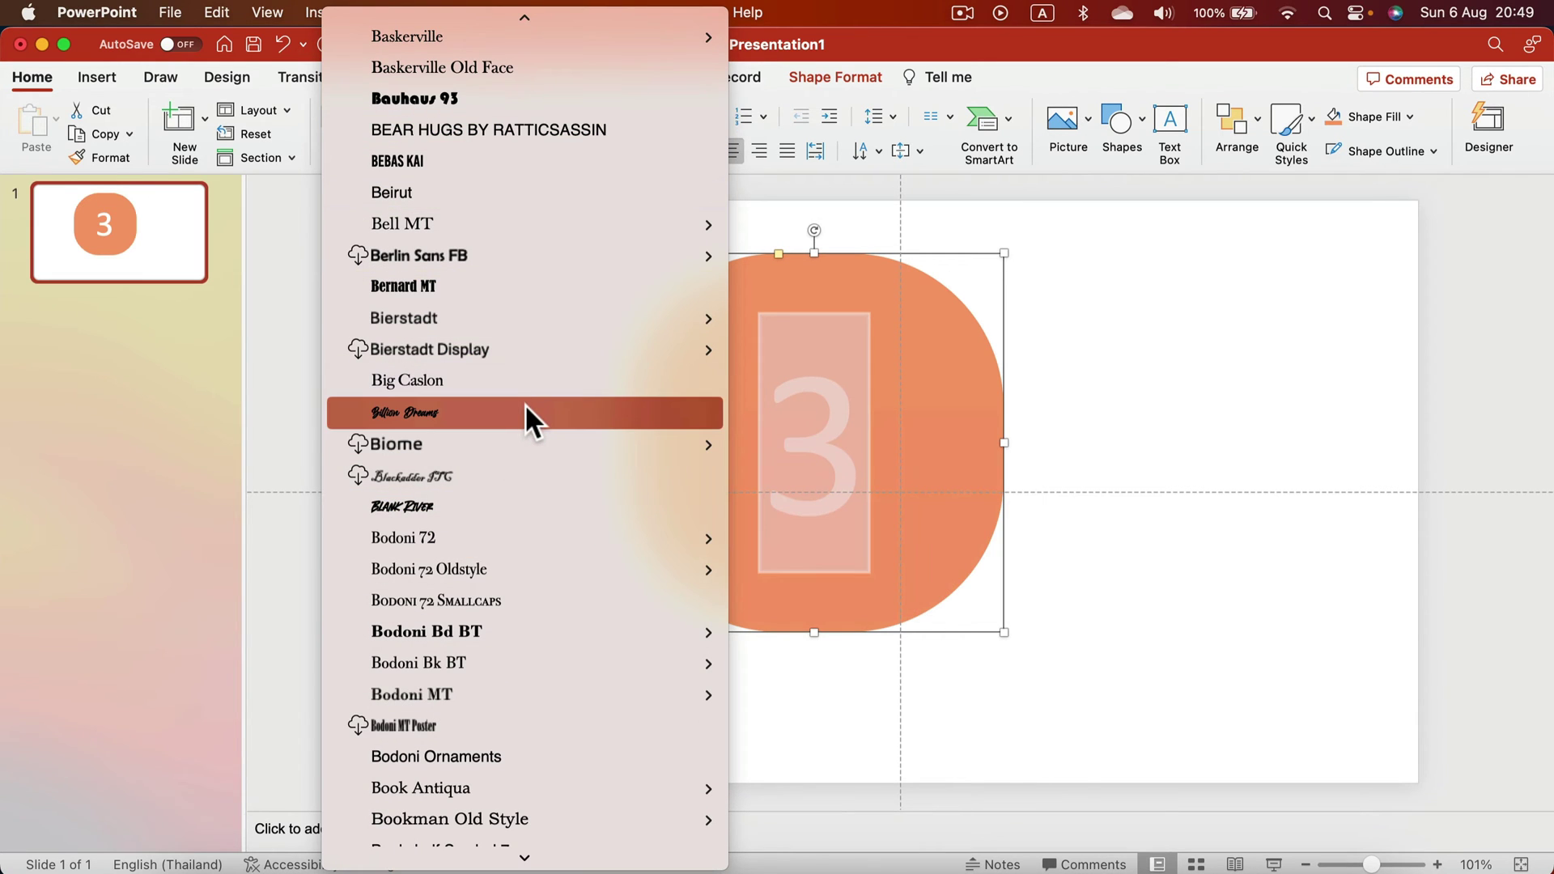
{"action": "scroll", "coordinate": [521, 413], "scroll_direction": "down", "scroll_amount": 5}
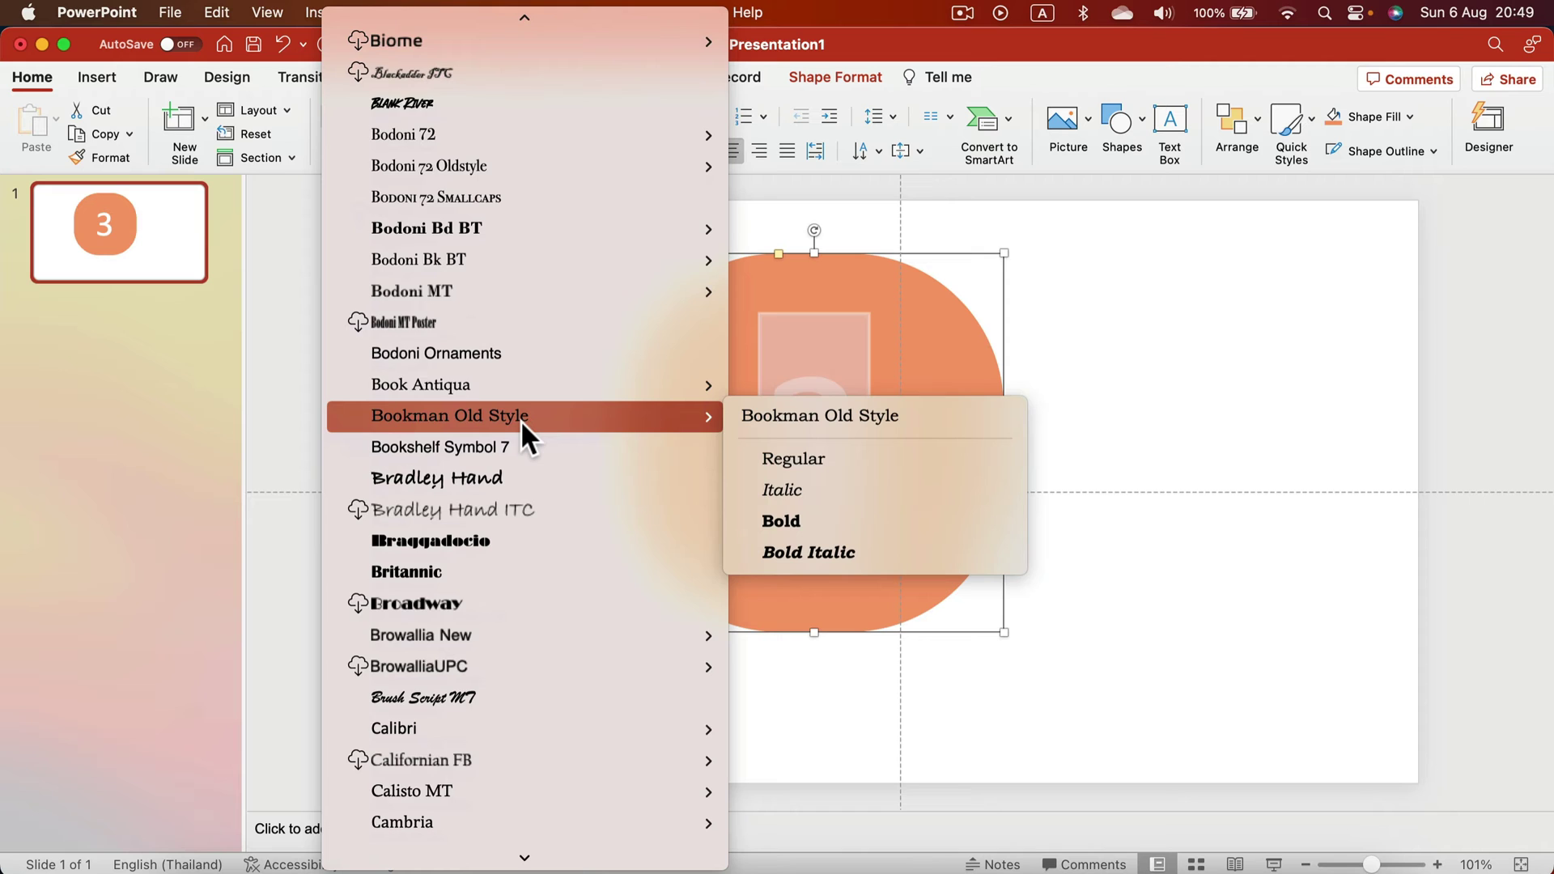
{"action": "scroll", "coordinate": [521, 420], "scroll_direction": "up", "scroll_amount": 20}
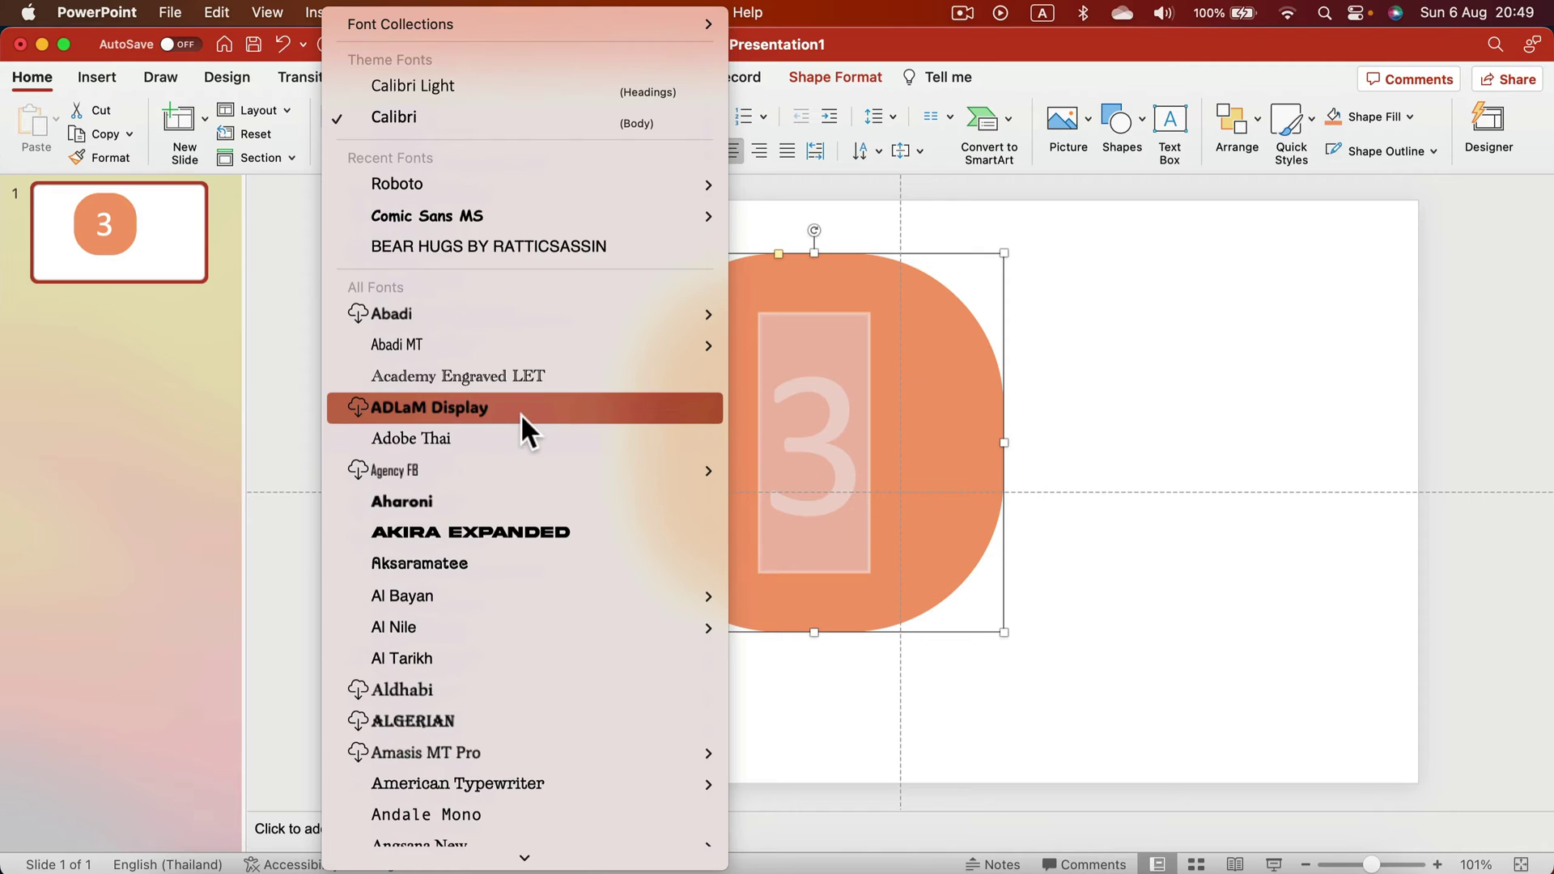
{"action": "left_click", "coordinate": [420, 114]}
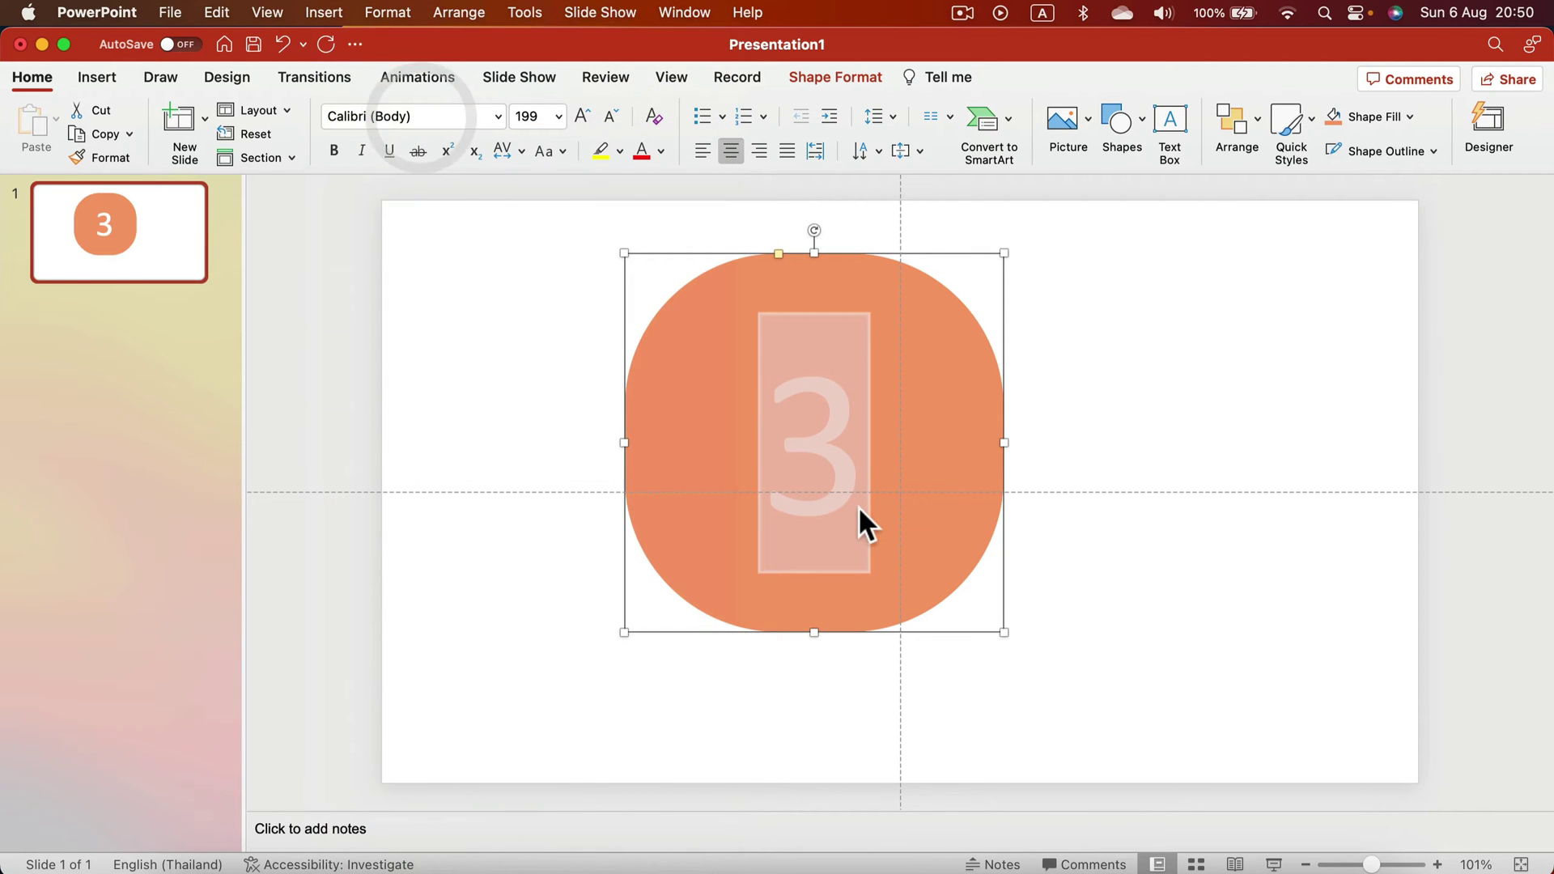
{"action": "left_click", "coordinate": [807, 433]}
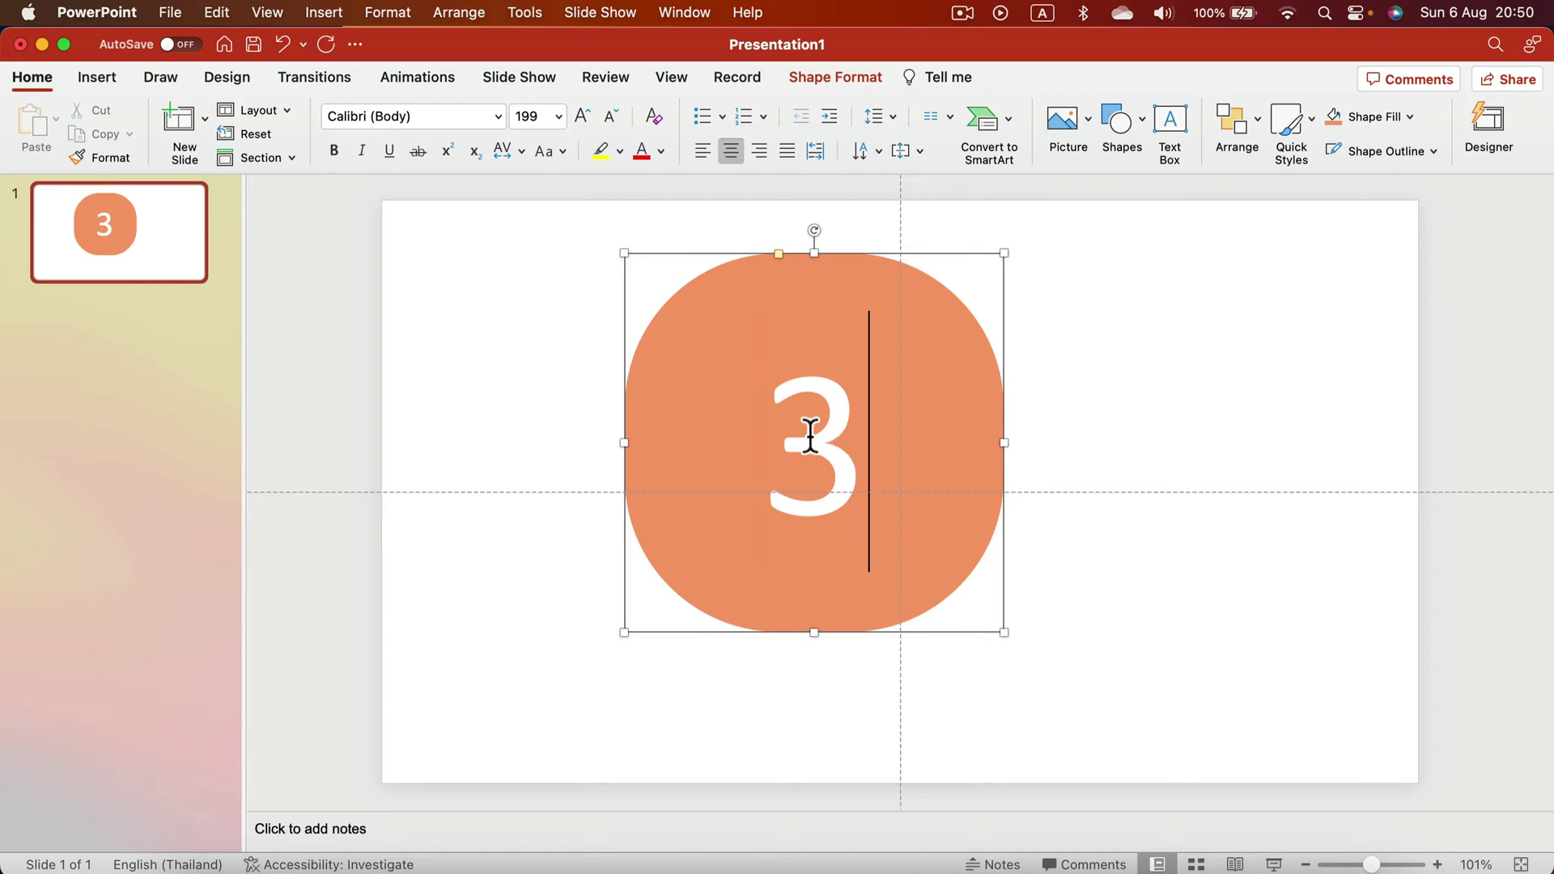
{"action": "double_click", "coordinate": [808, 437]}
{"action": "left_click", "coordinate": [339, 151]}
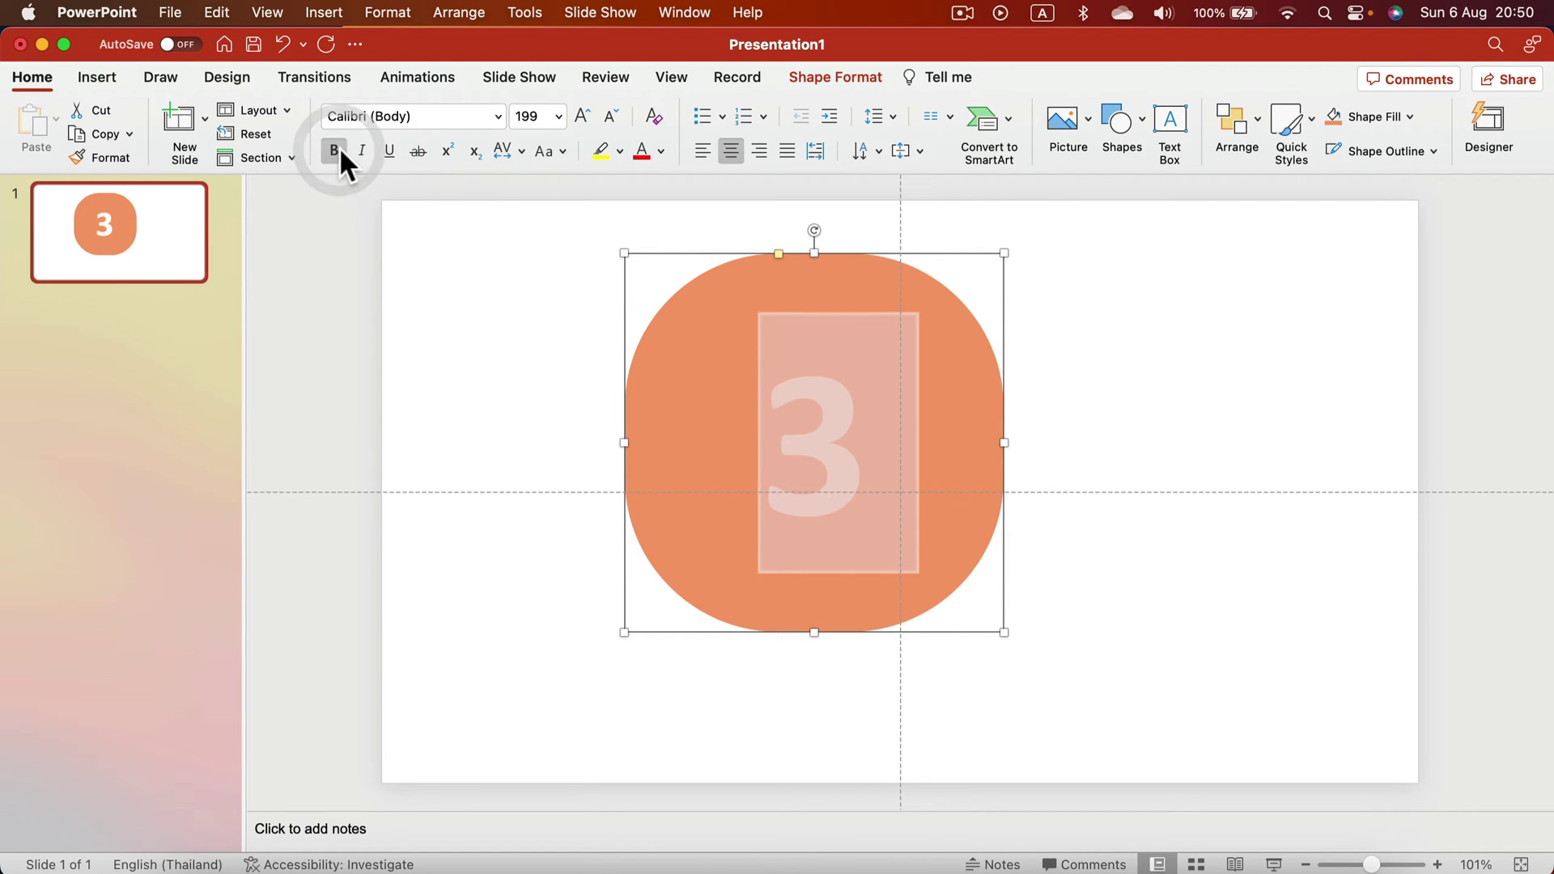
- Move the 3 tile until it snaps to the slide's centre guides
{"action": "left_click", "coordinate": [1155, 384]}
{"action": "left_click", "coordinate": [932, 368]}
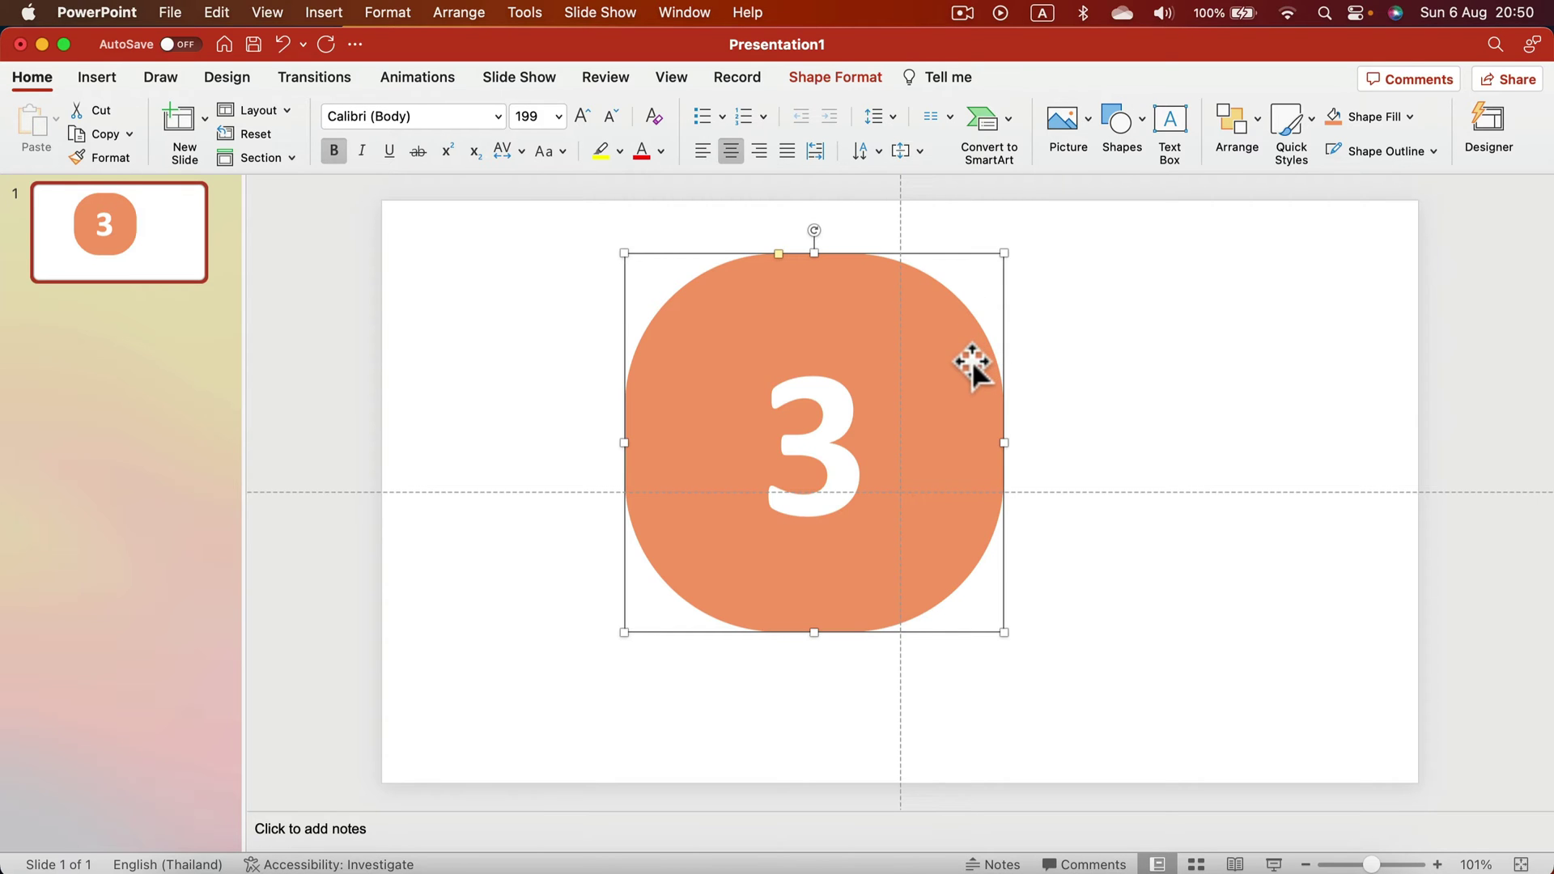
{"action": "left_click_drag", "start_coordinate": [971, 362], "coordinate": [803, 343]}
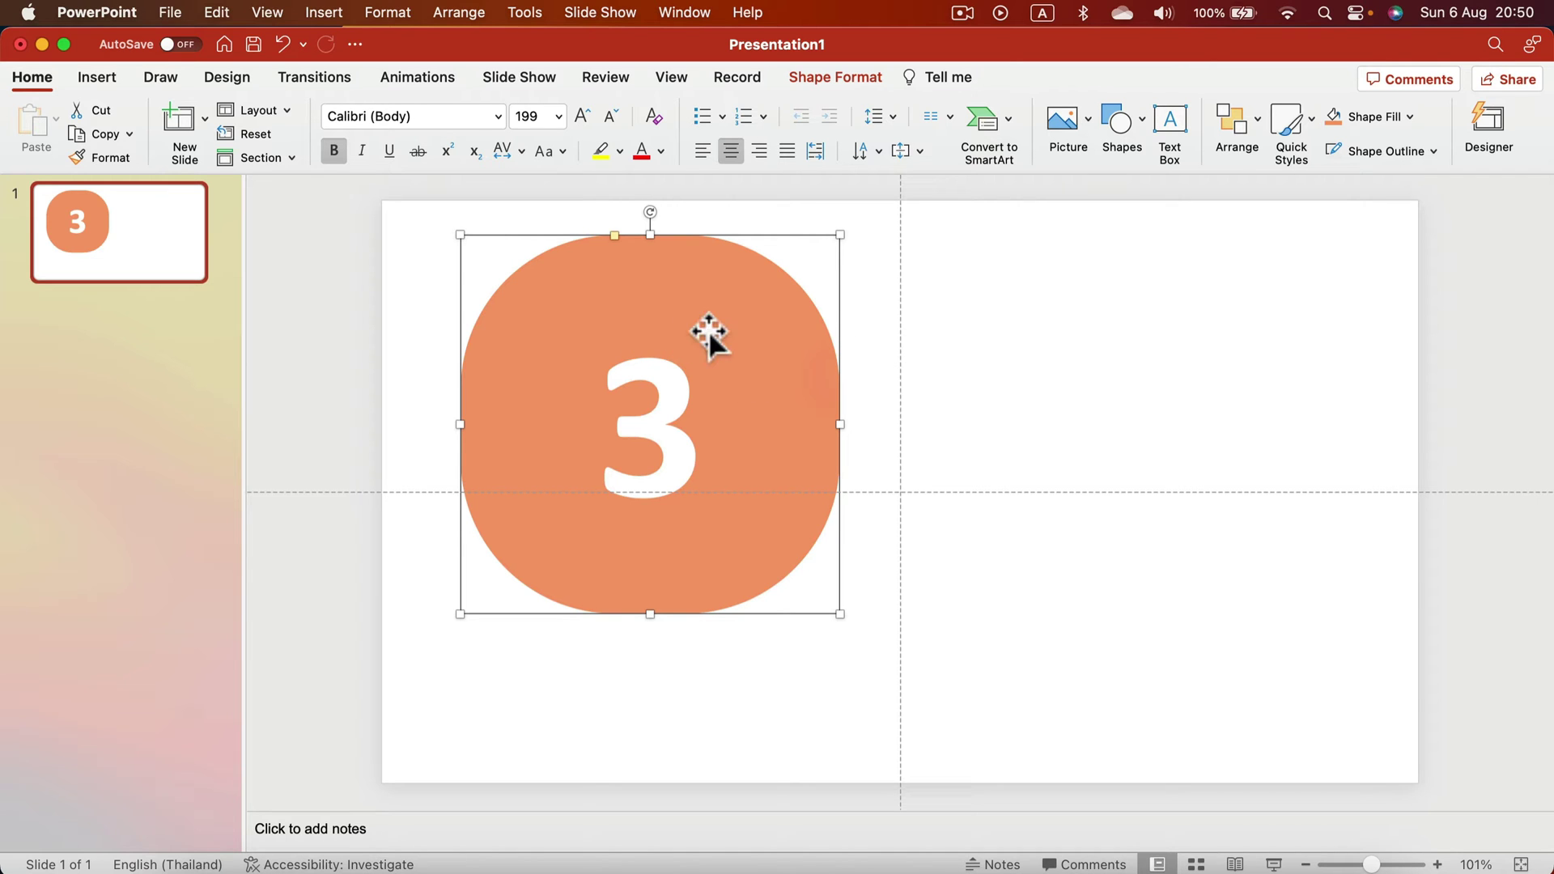
{"action": "left_click_drag", "start_coordinate": [794, 343], "coordinate": [1020, 408]}
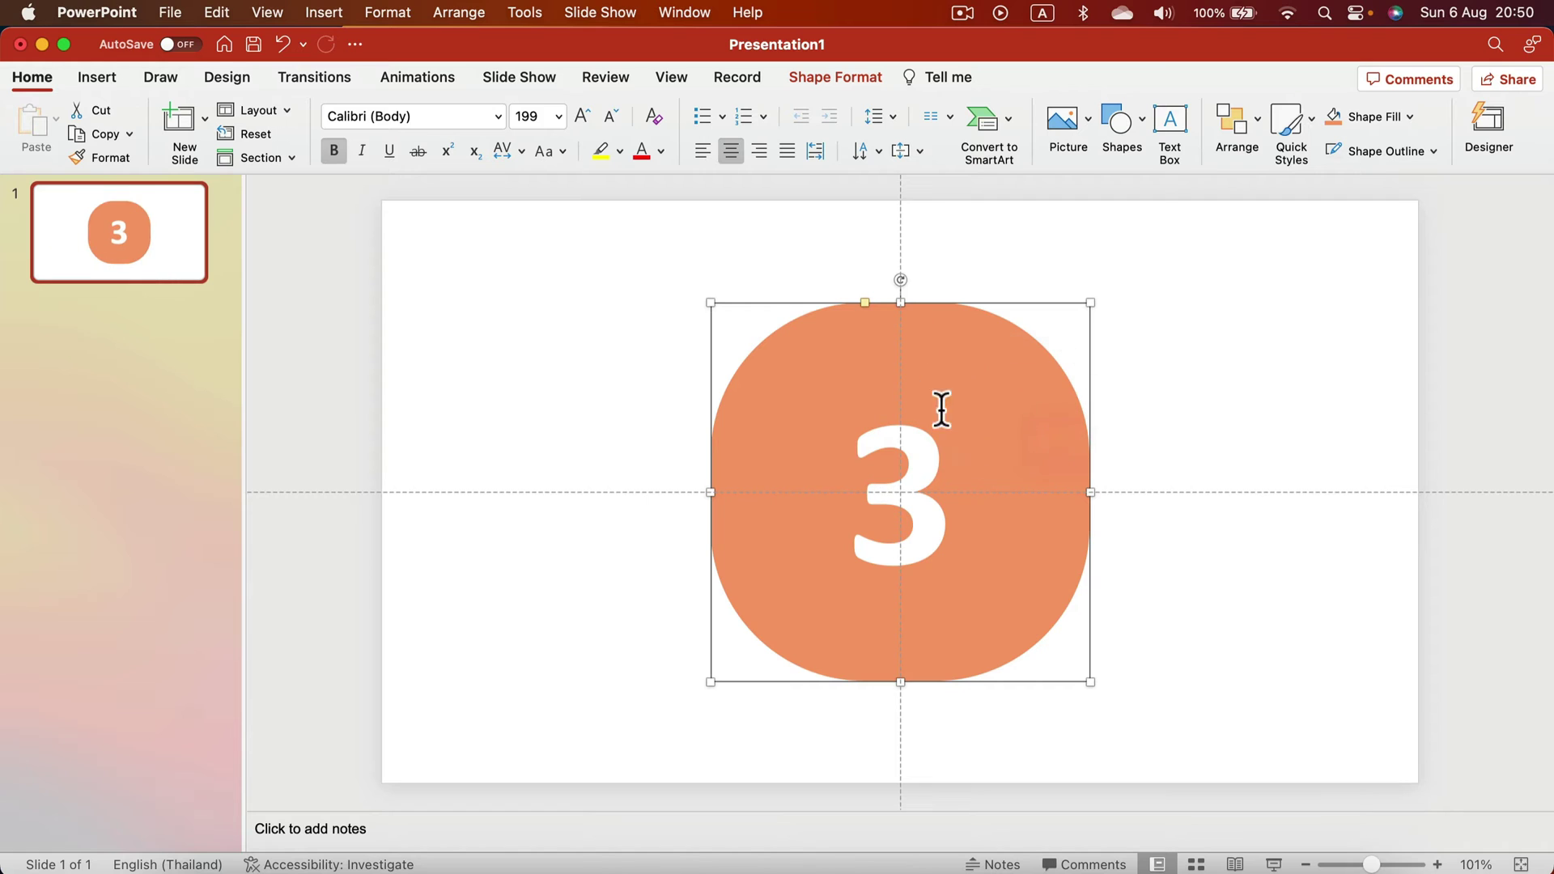
- Give the 3 tile a Wheel exit animation lasting 59 seconds
{"action": "left_click", "coordinate": [424, 77]}
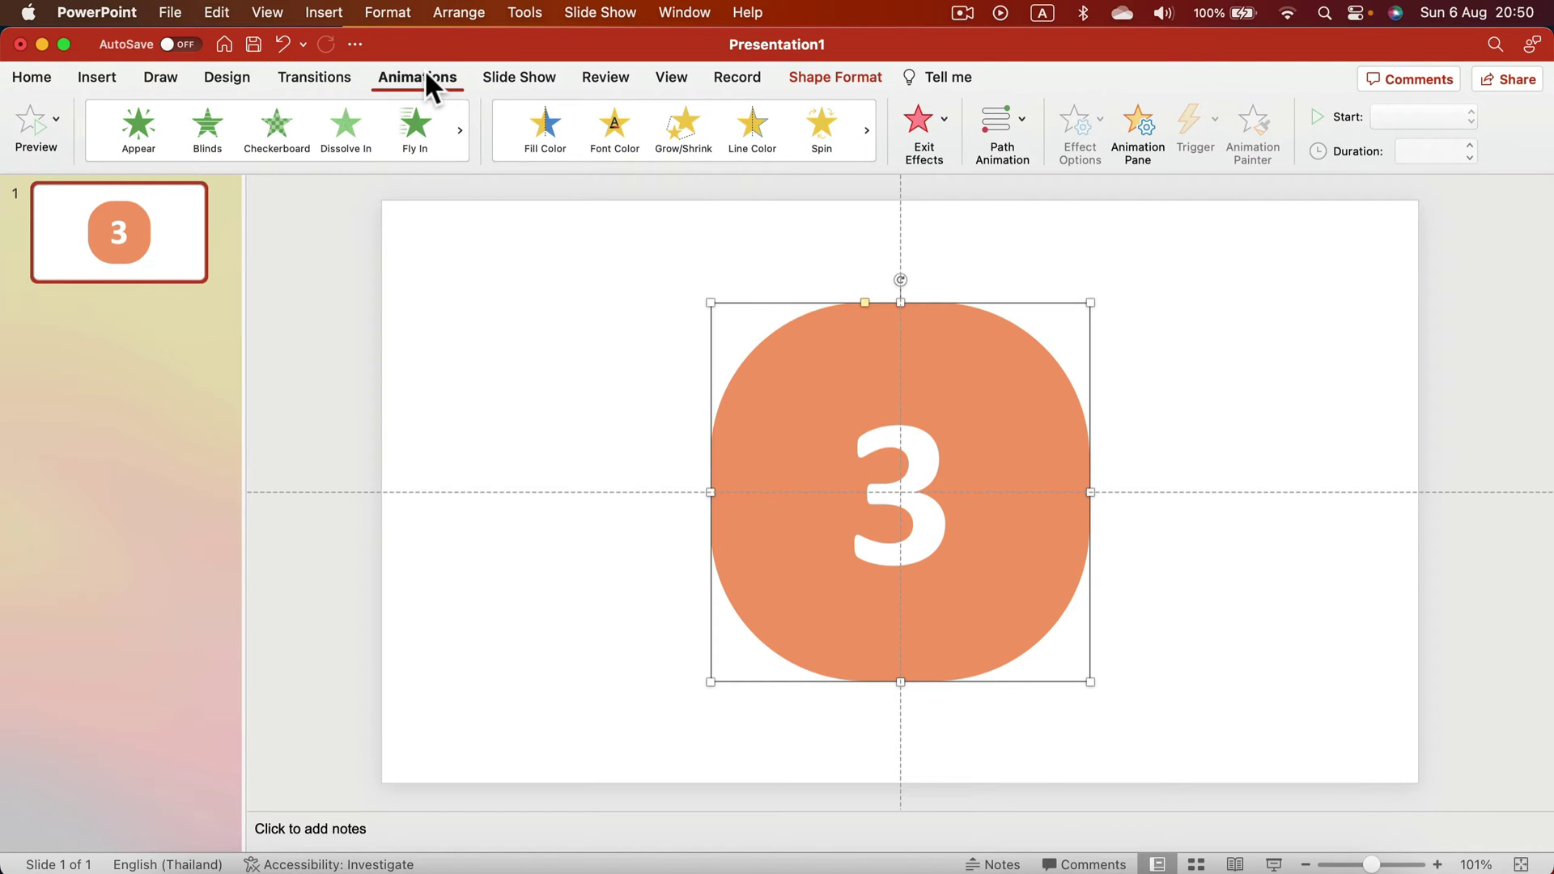
{"action": "left_click", "coordinate": [936, 115]}
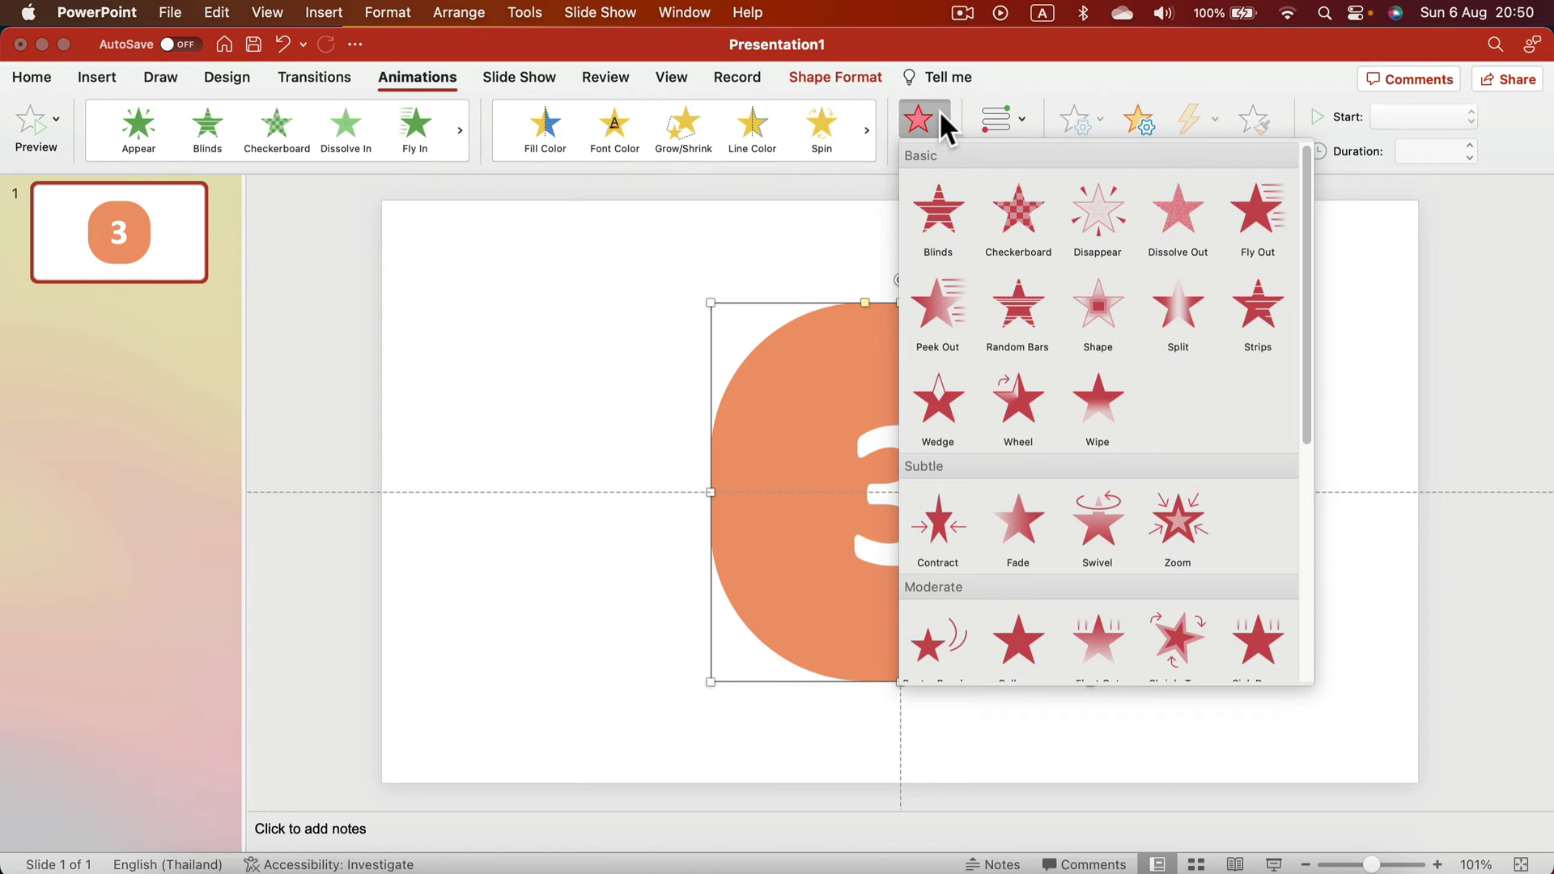
{"action": "left_click", "coordinate": [1030, 413]}
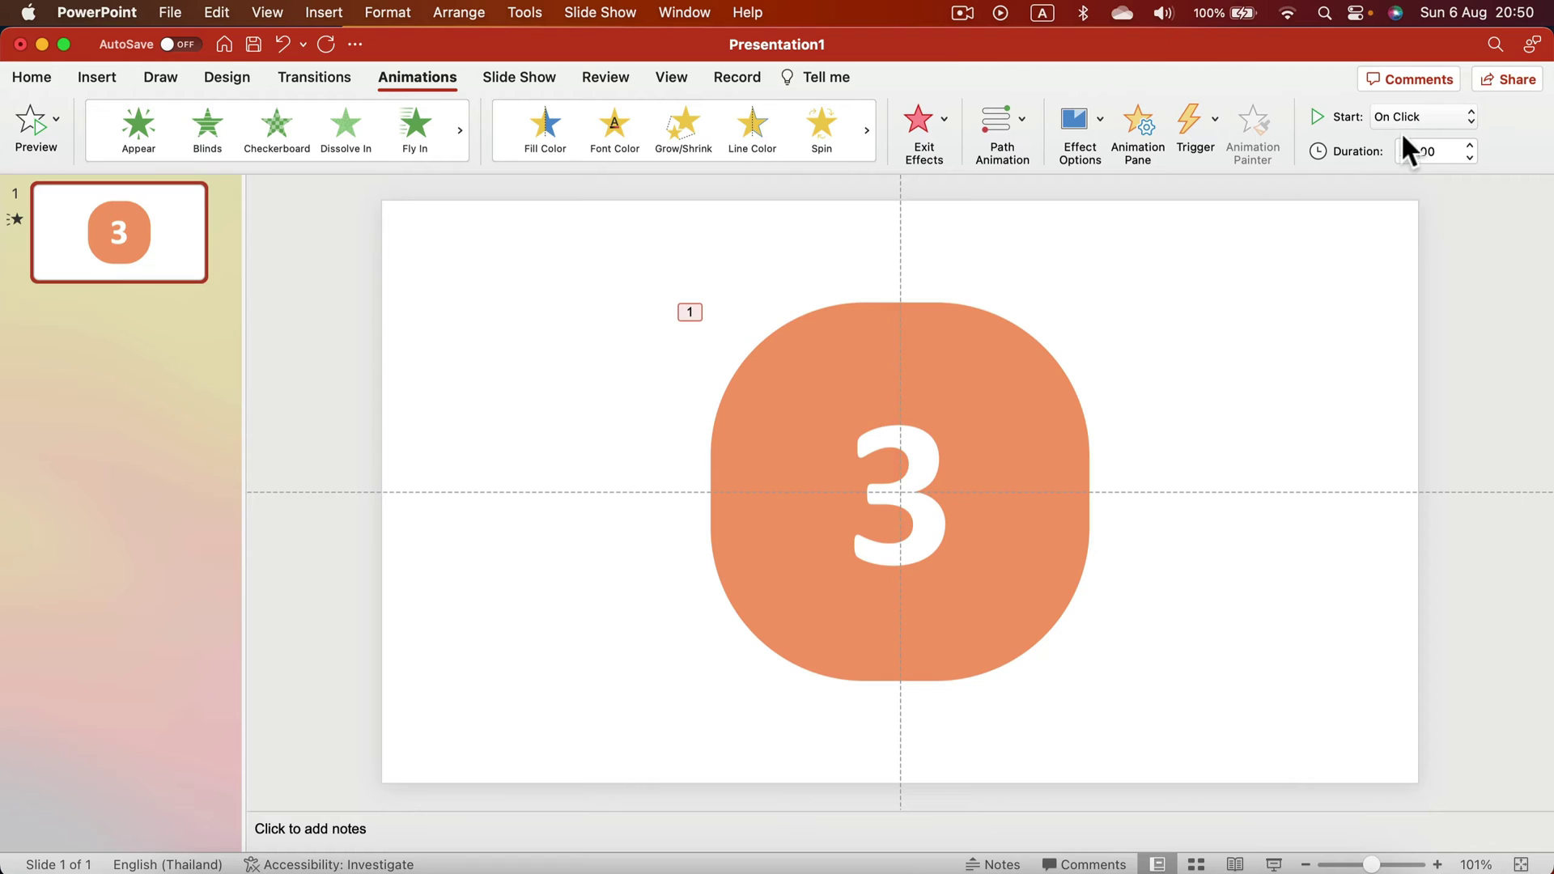
{"action": "left_click", "coordinate": [1451, 152]}
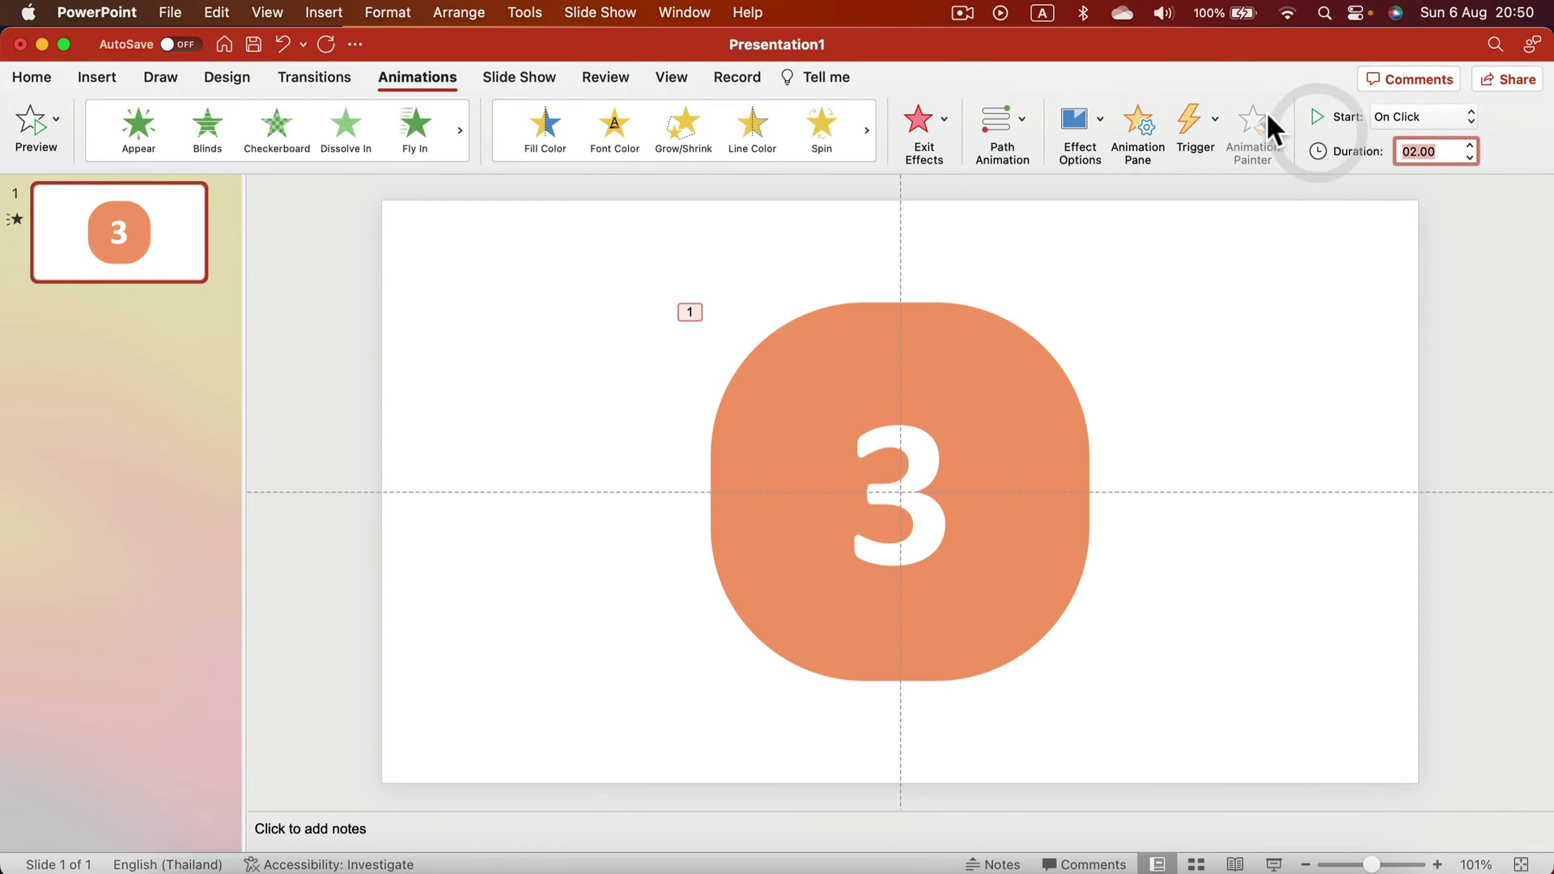
{"action": "type", "text": "5"}
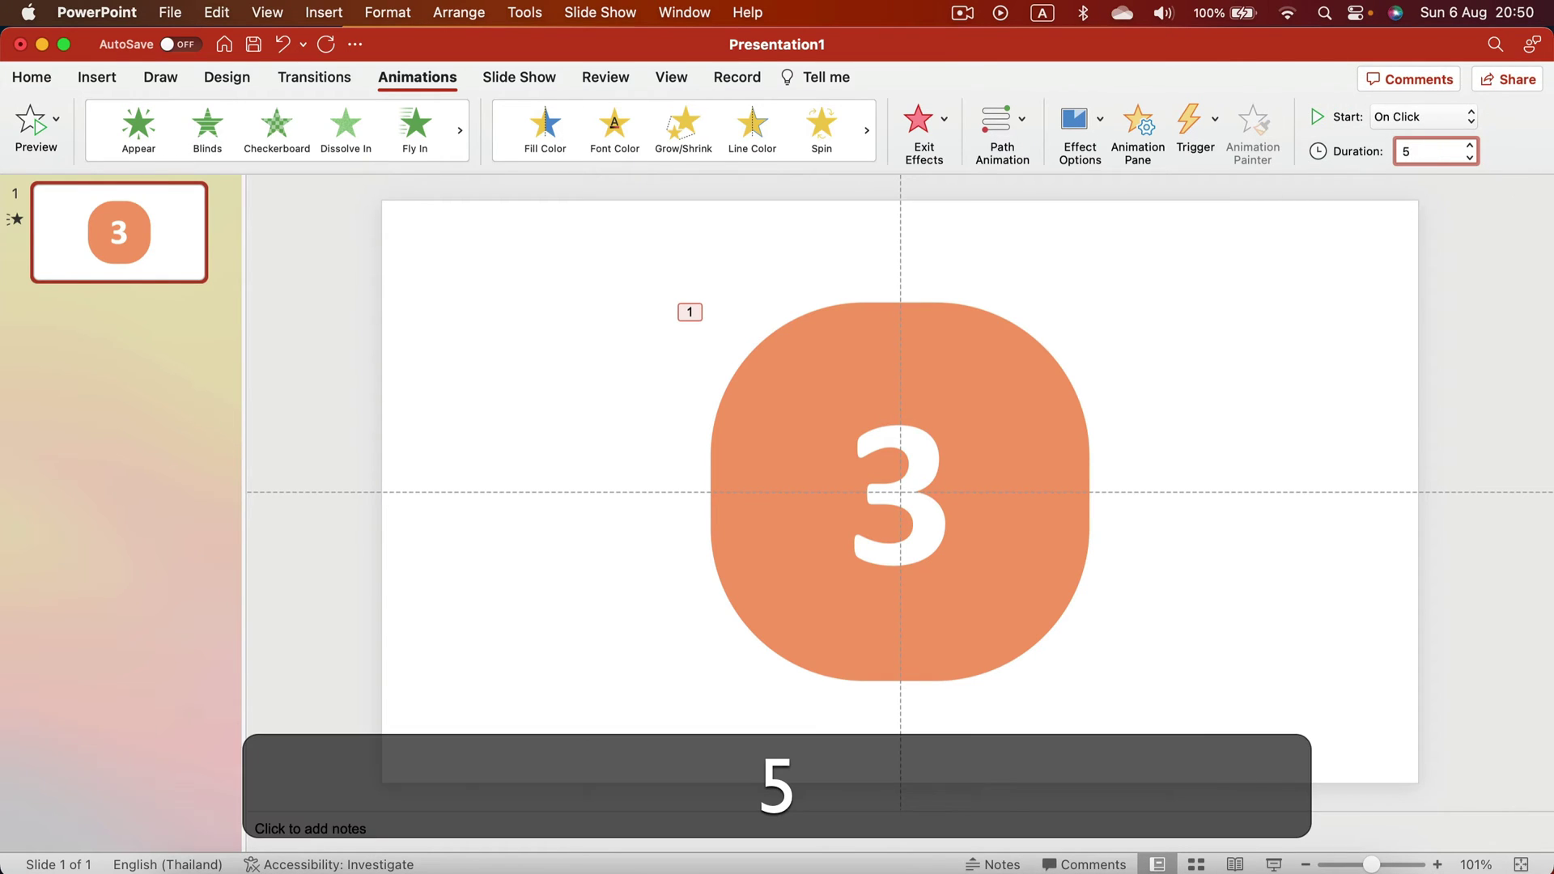
{"action": "type", "text": "9"}
{"action": "key", "text": "Return"}
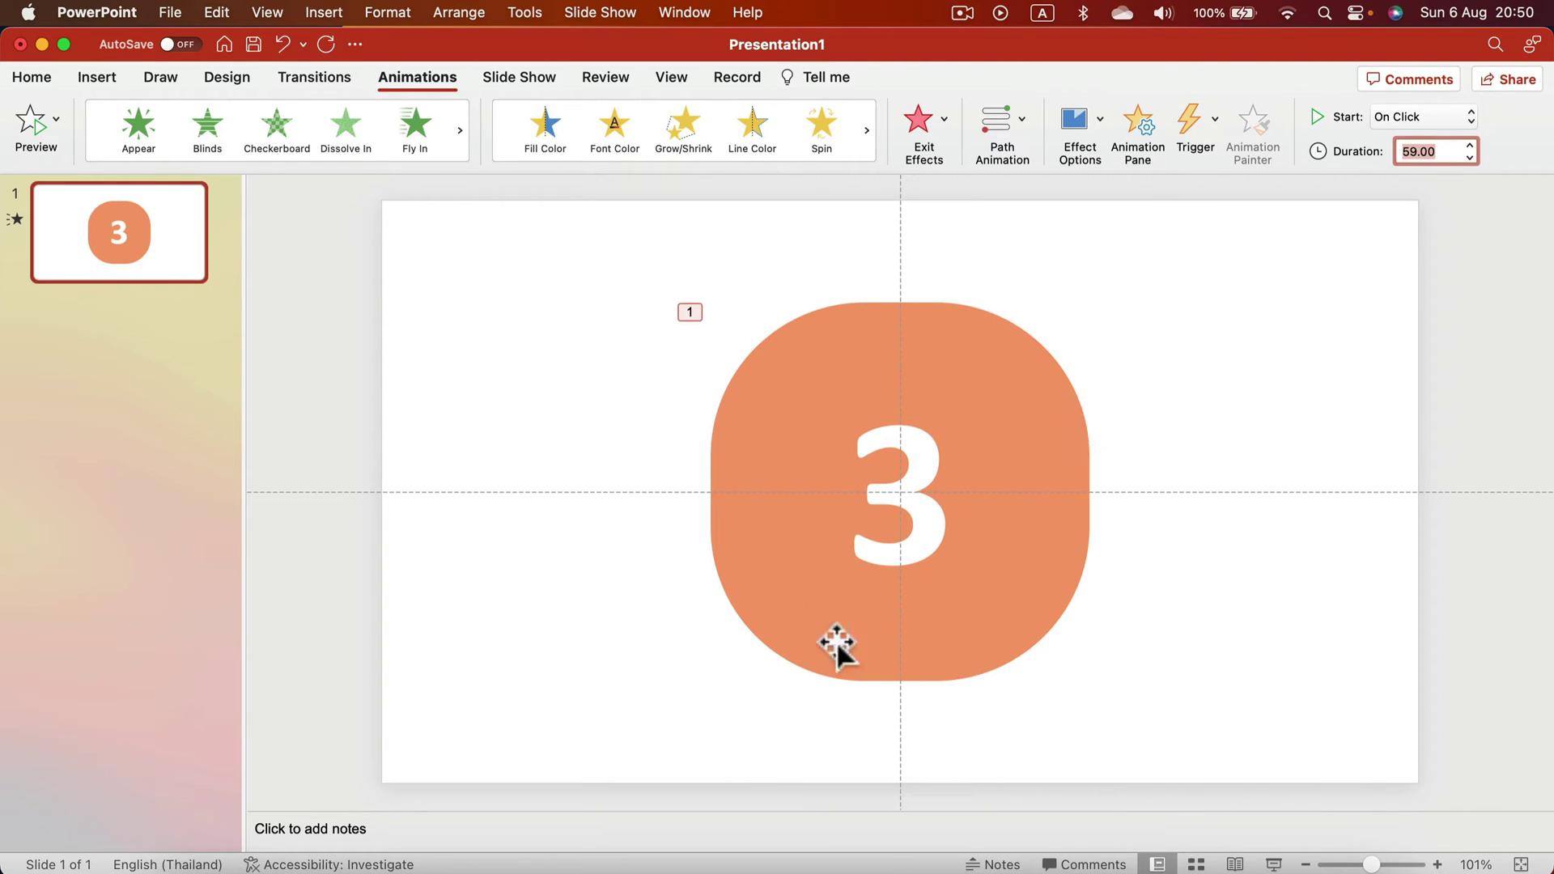
- Shift the 3 tile right and paste a copy to its left reading 2
{"action": "left_click_drag", "start_coordinate": [993, 413], "coordinate": [1189, 419]}
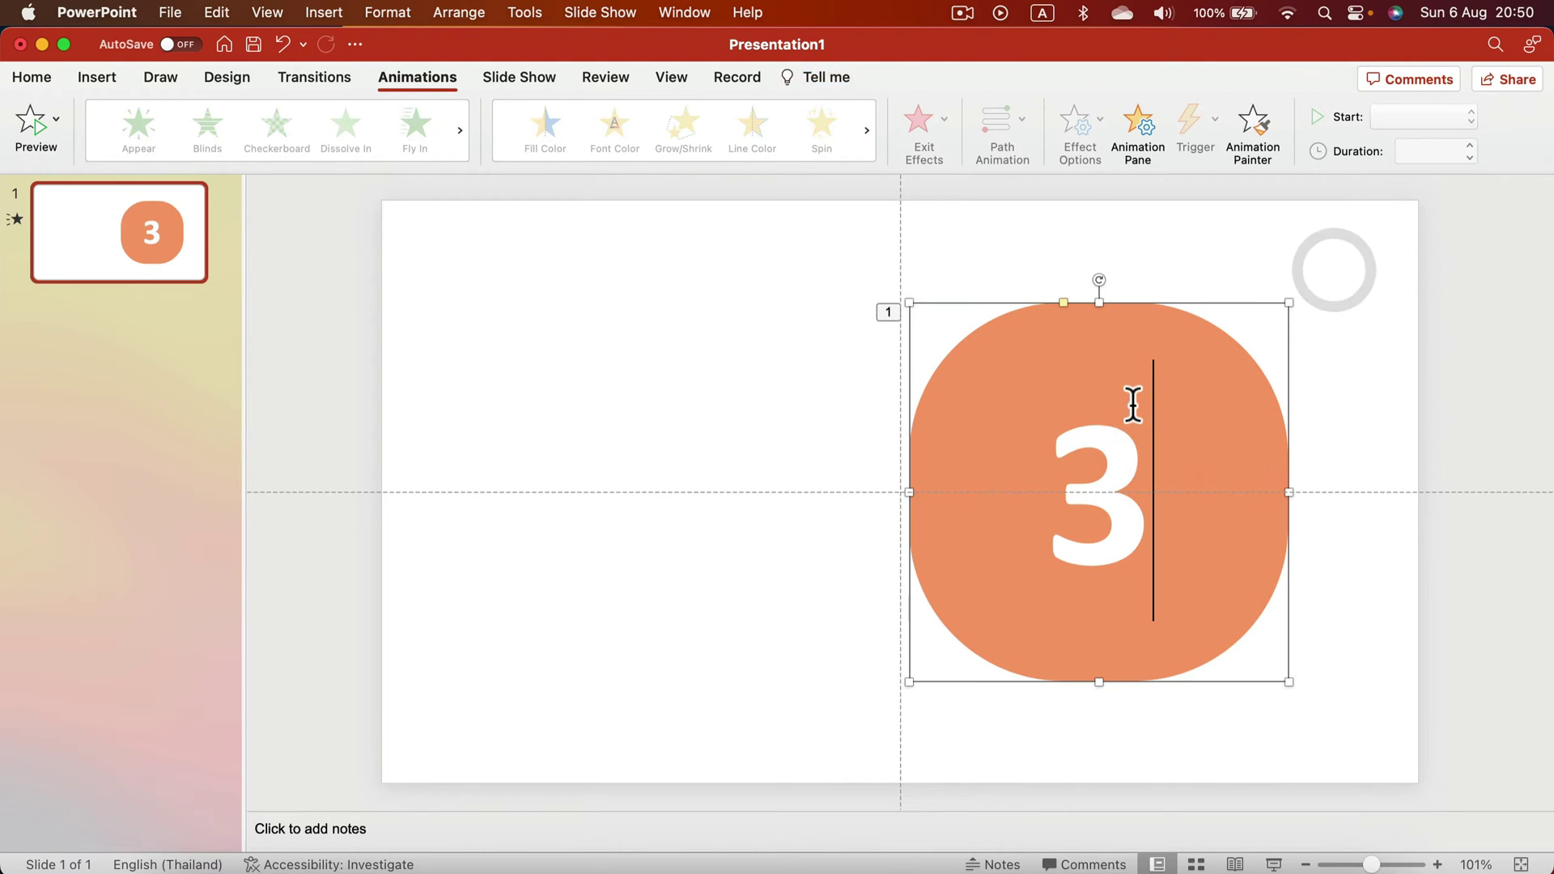
{"action": "left_click", "coordinate": [1374, 368]}
{"action": "left_click", "coordinate": [1190, 405]}
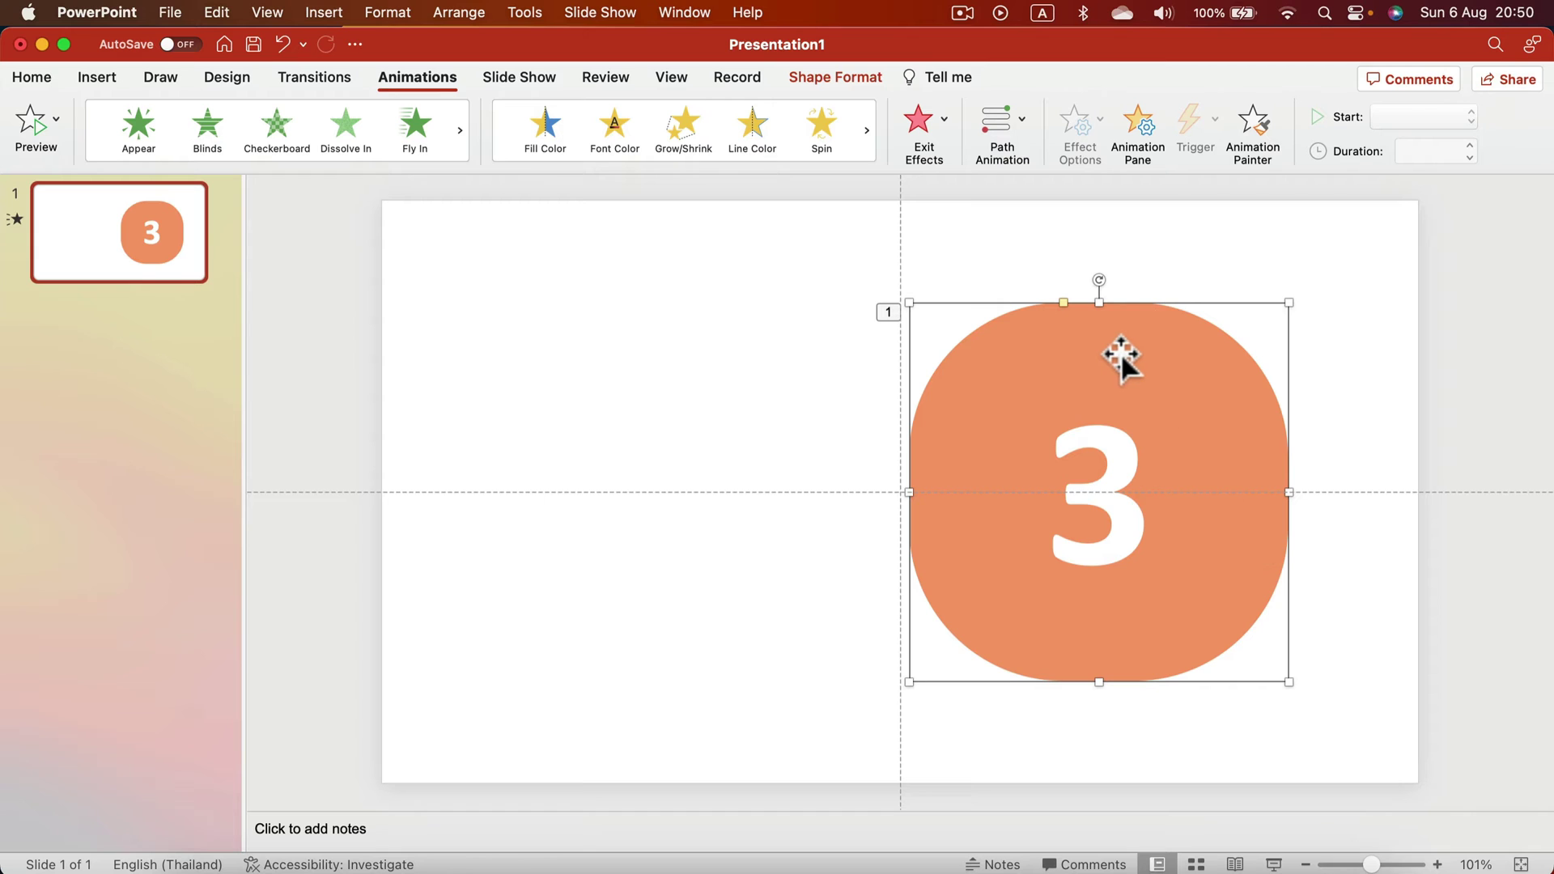
{"action": "key", "text": "super+v"}
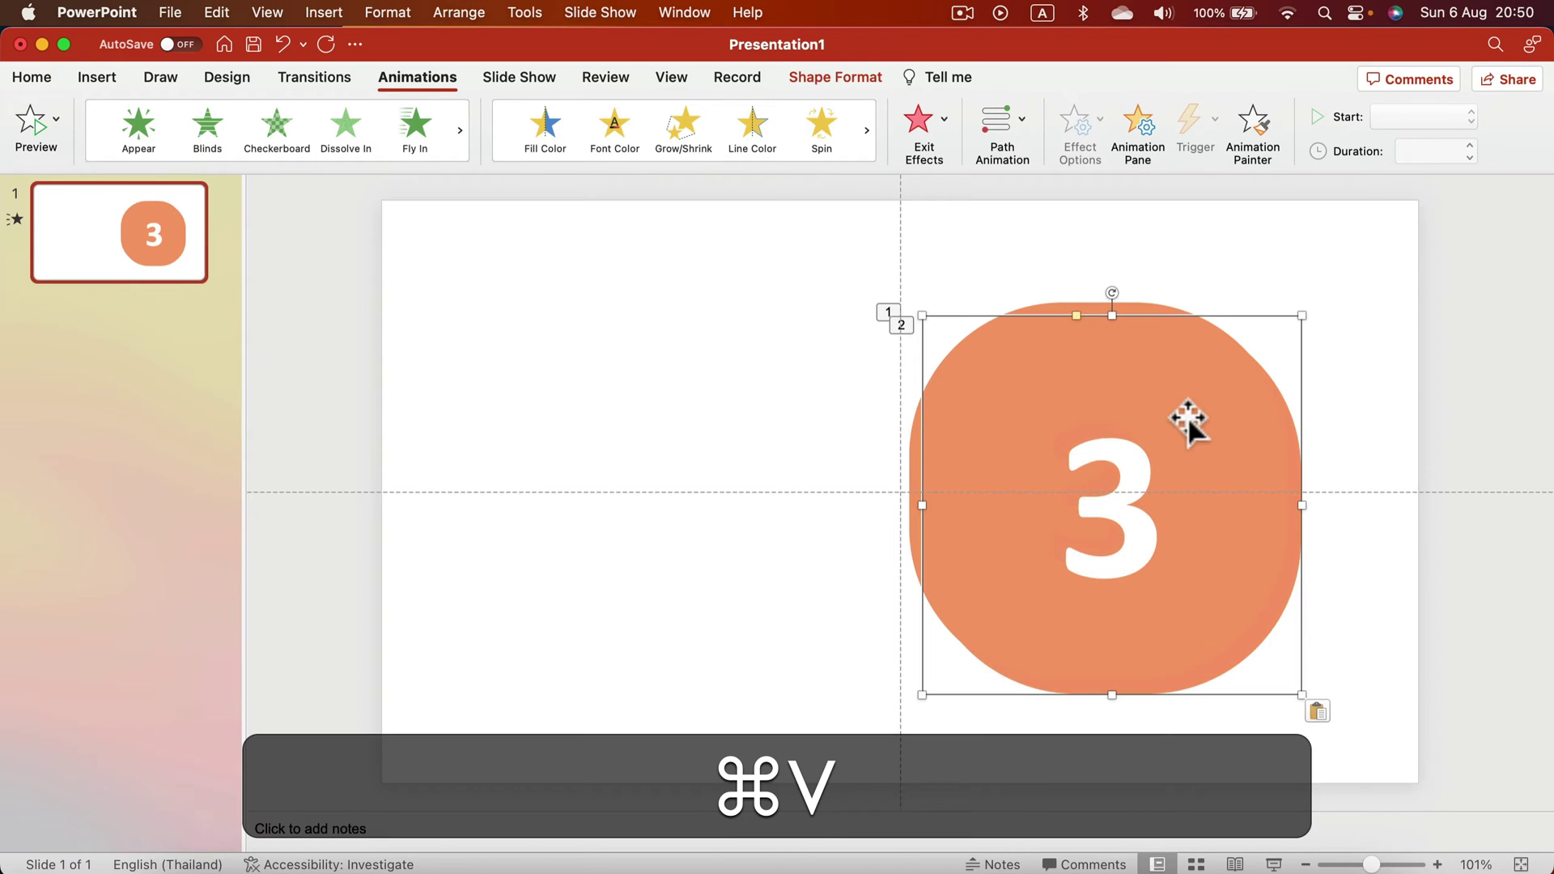
{"action": "left_click_drag", "start_coordinate": [1187, 420], "coordinate": [807, 389]}
{"action": "left_click", "coordinate": [719, 475]}
{"action": "double_click", "coordinate": [764, 475]}
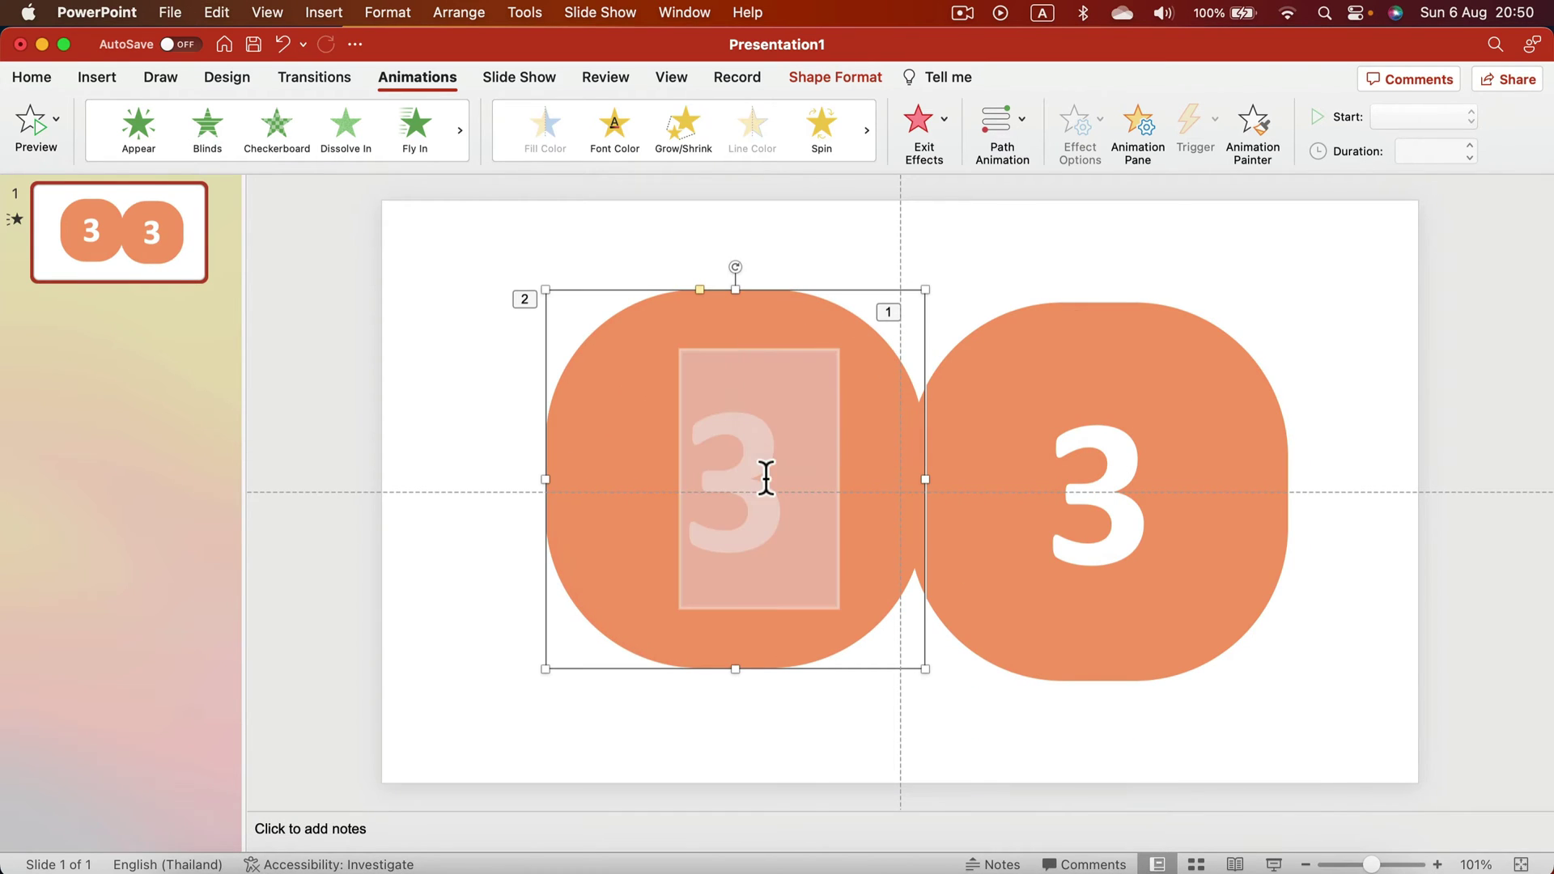
{"action": "type", "text": "2"}
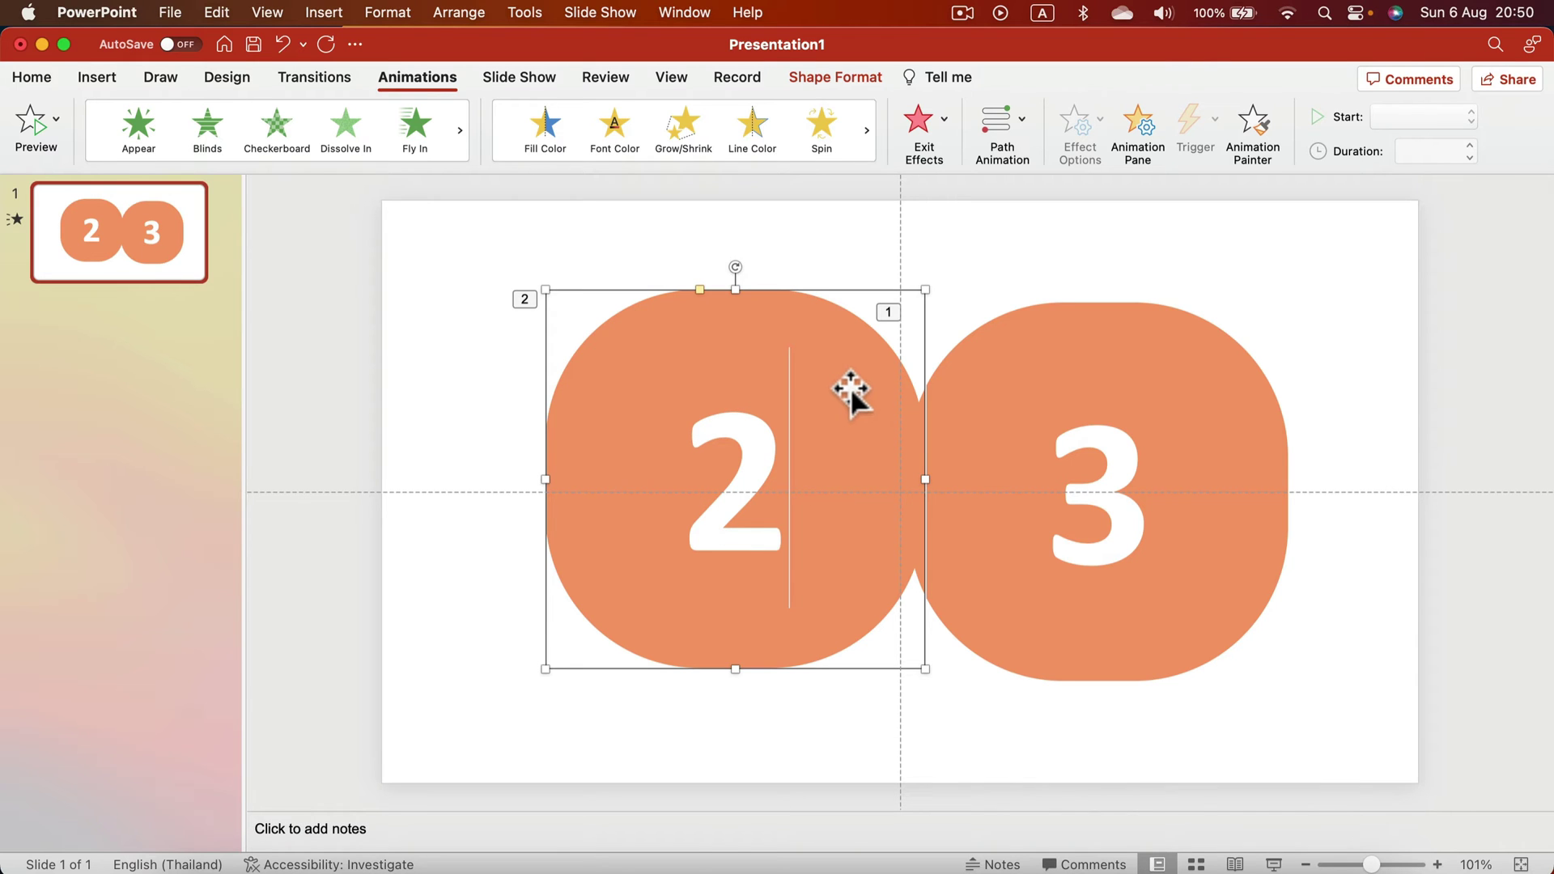
- Fill the 2 tile with a darker orange and overlap it with the 3 tile
{"action": "left_click", "coordinate": [804, 75]}
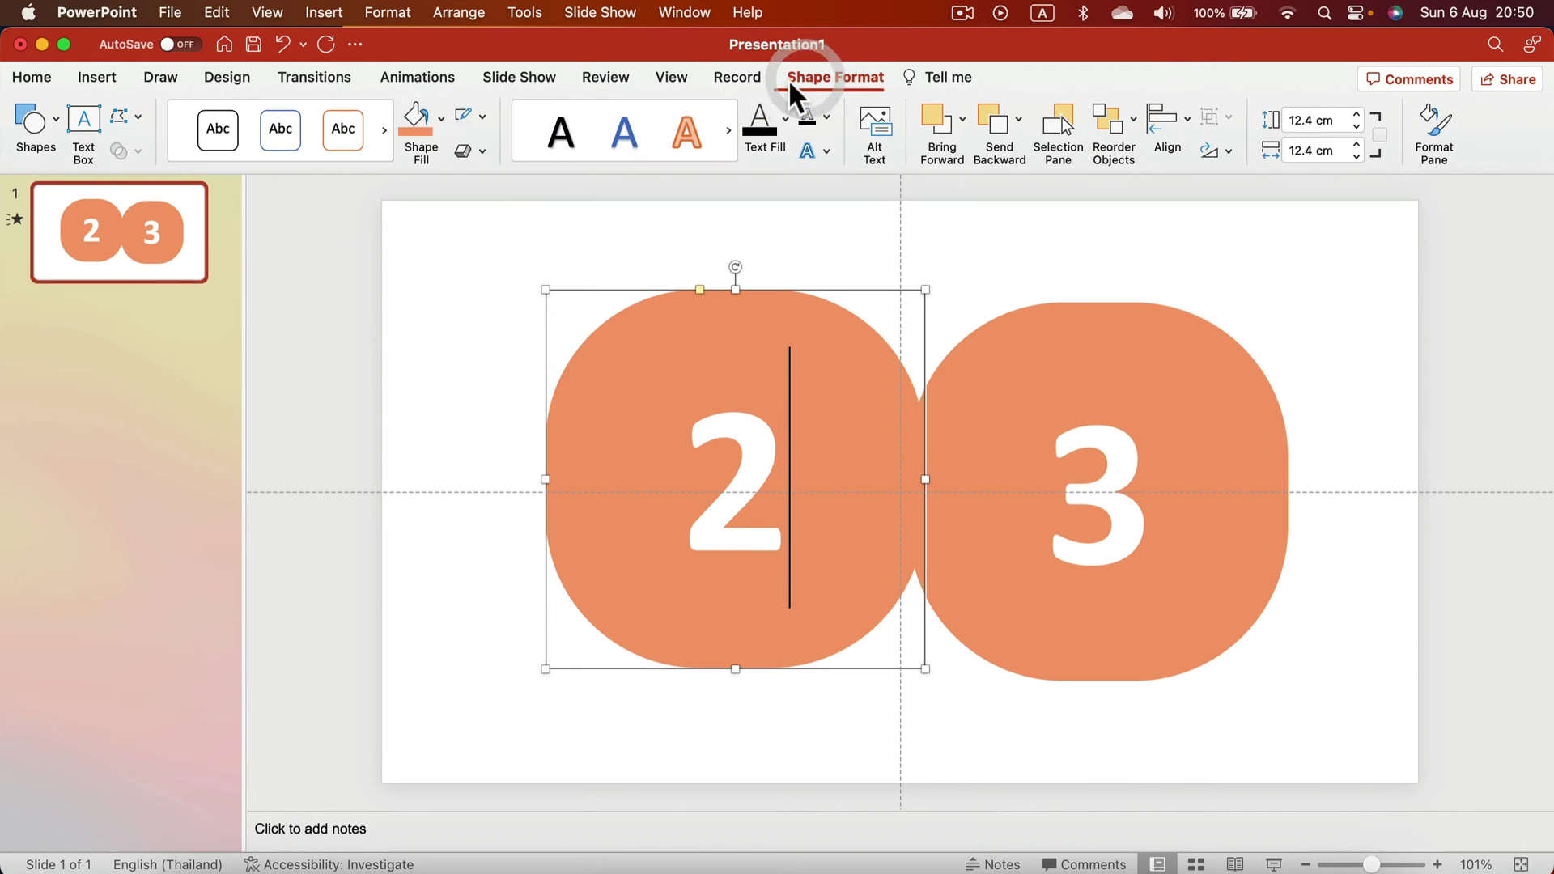
{"action": "left_click", "coordinate": [441, 118]}
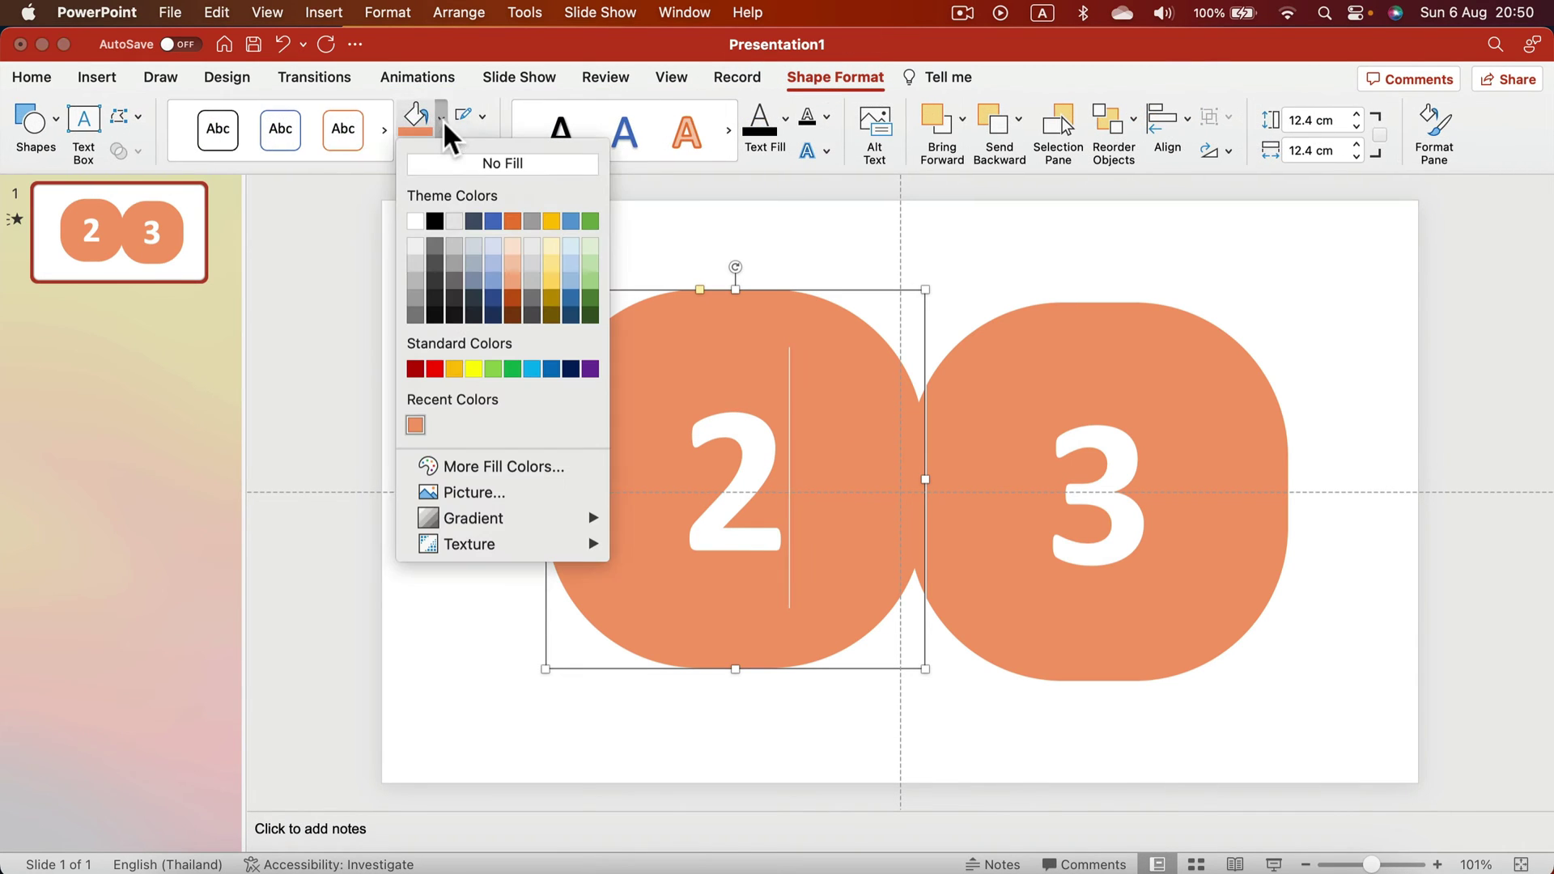
{"action": "left_click", "coordinate": [522, 468]}
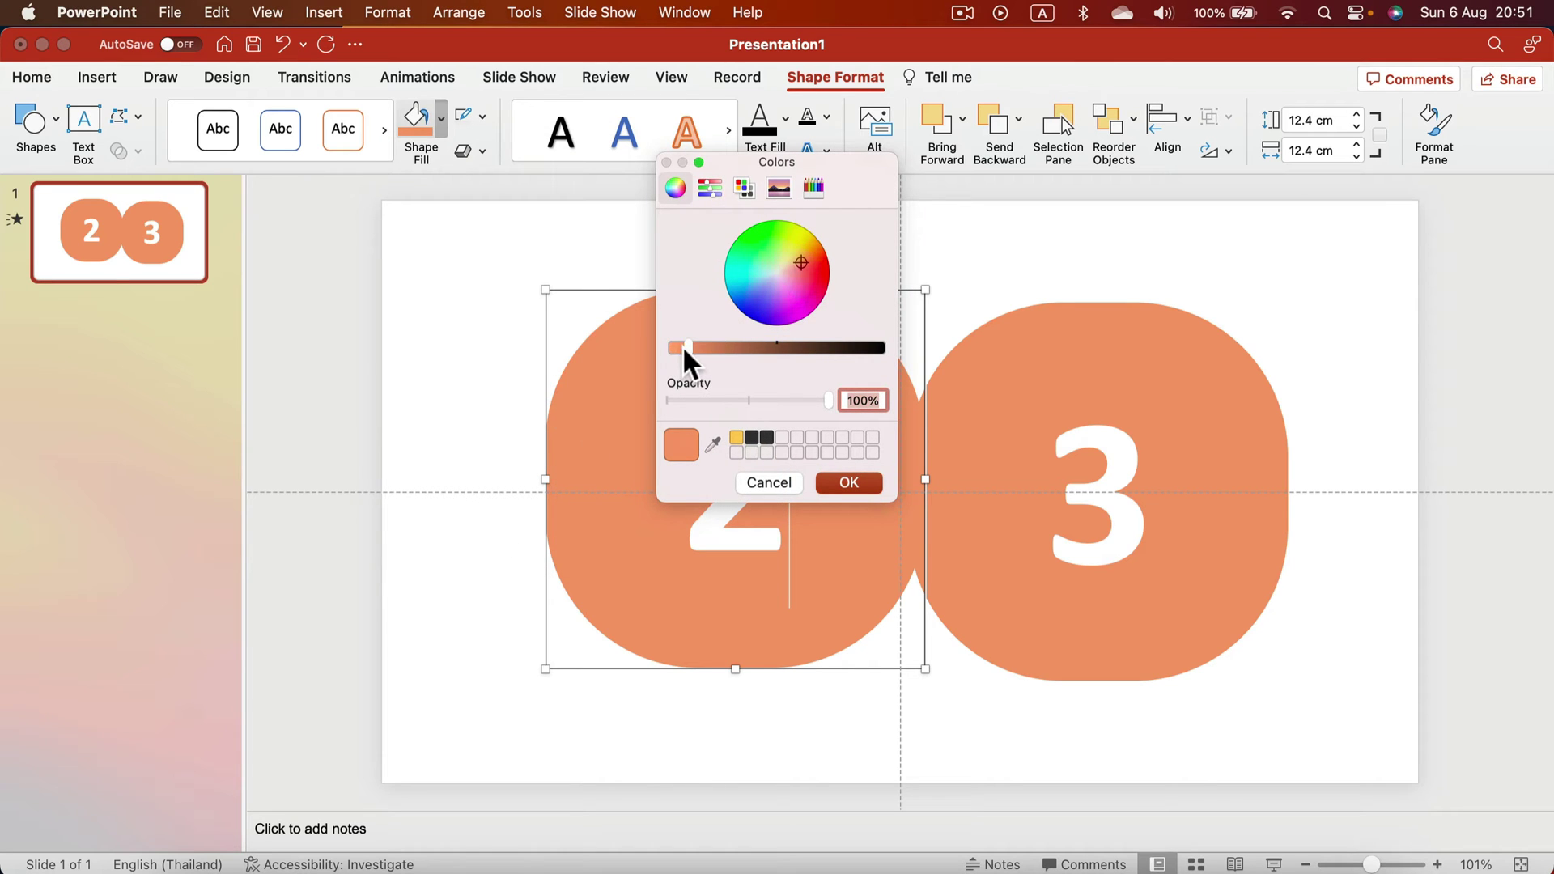
{"action": "left_click_drag", "start_coordinate": [689, 349], "coordinate": [711, 349]}
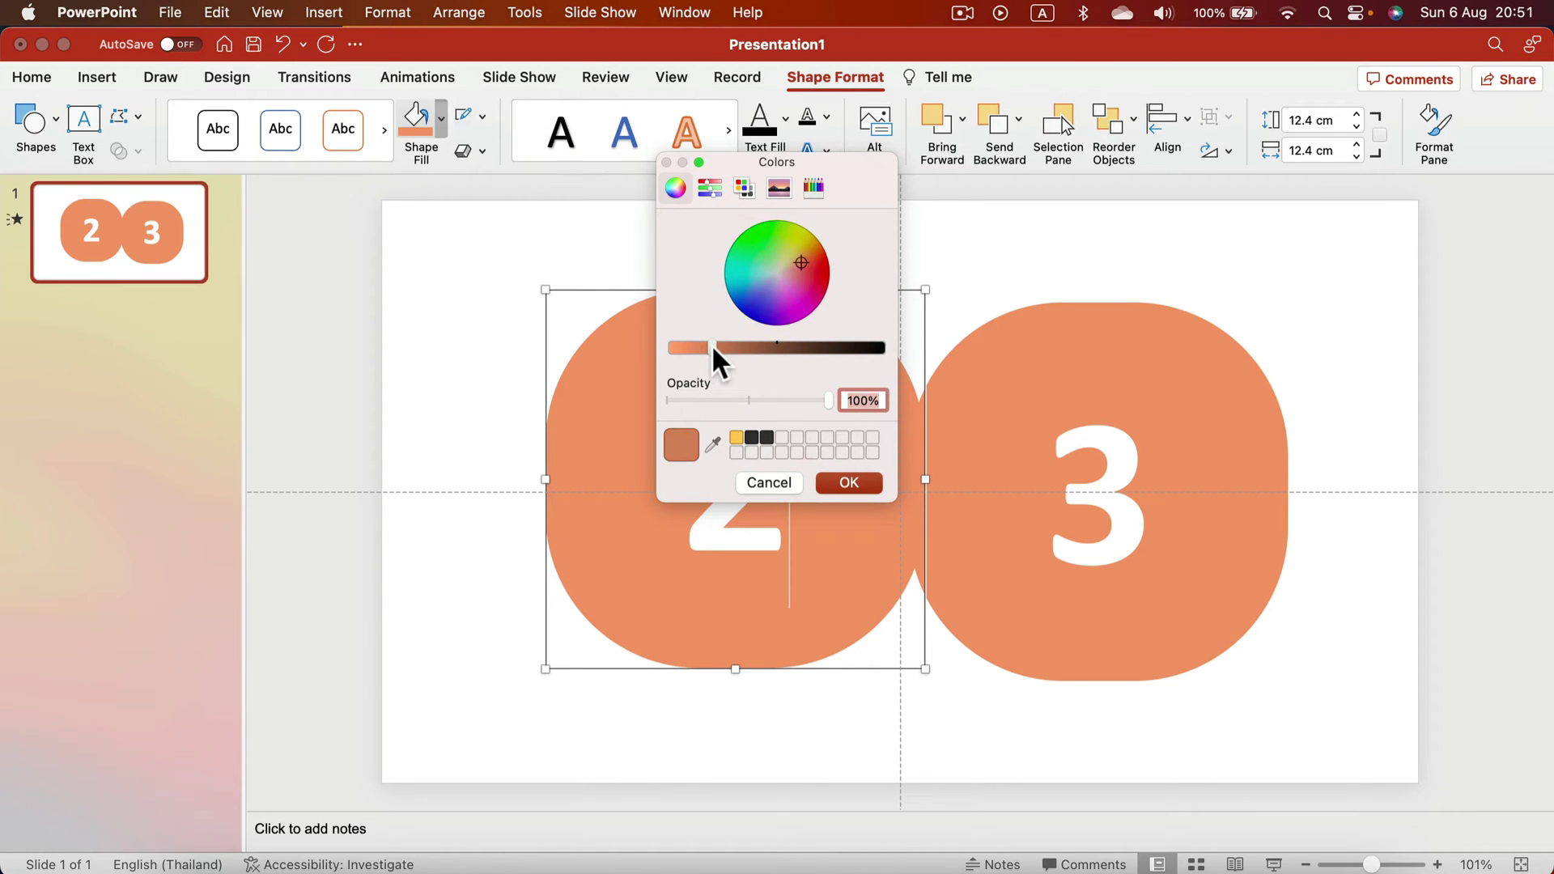
{"action": "left_click", "coordinate": [839, 480]}
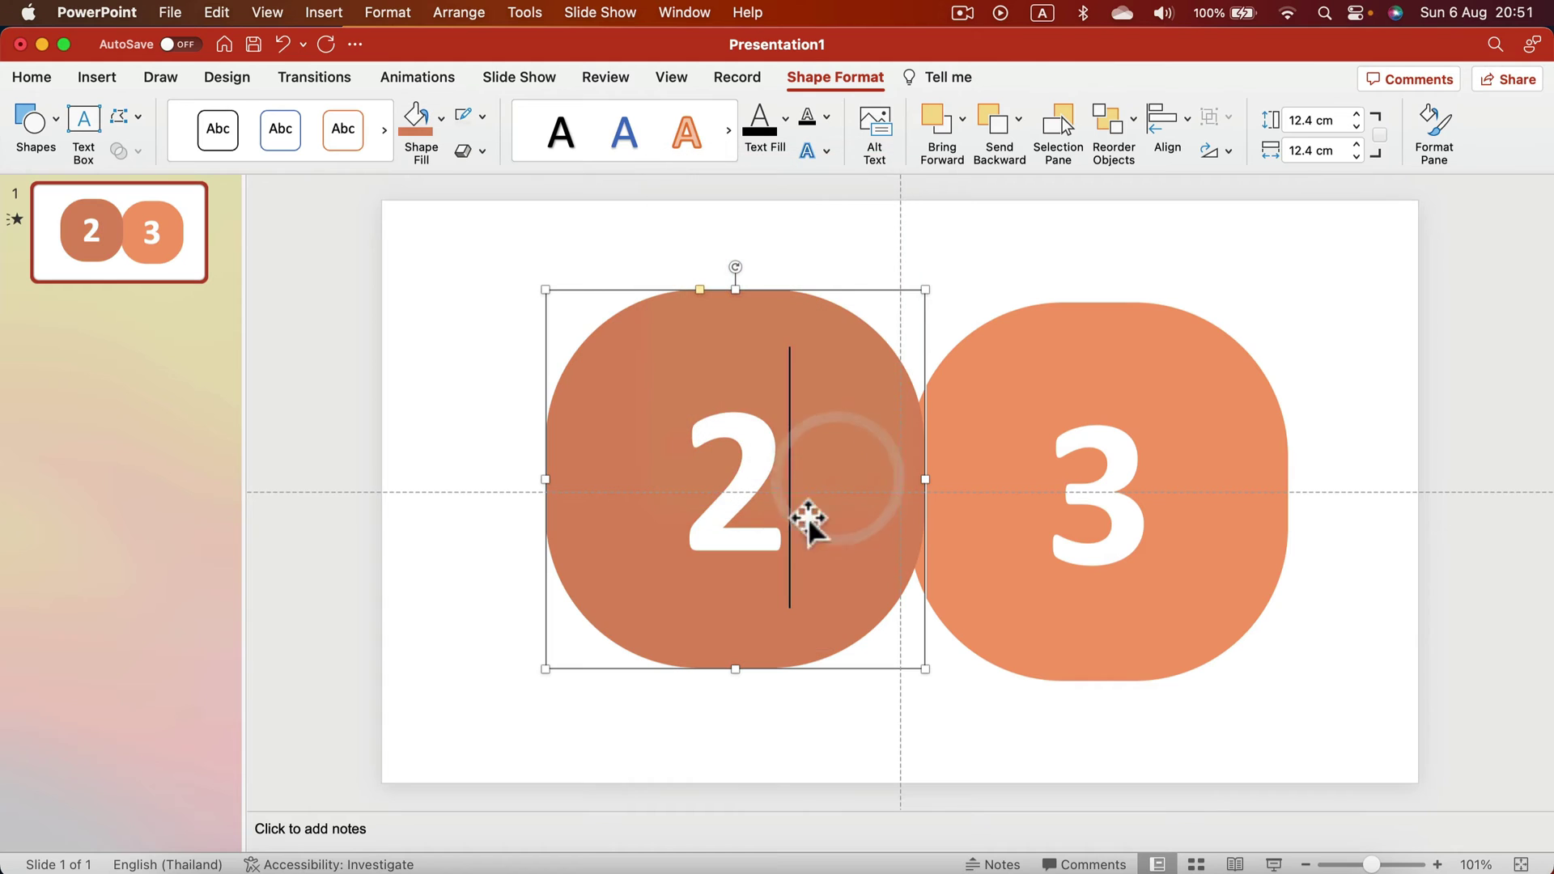
{"action": "left_click_drag", "start_coordinate": [876, 391], "coordinate": [748, 389]}
- Duplicate the 2 tile, fill the copy dark brown, renumber it 1, and nudge it into place
{"action": "key", "text": "super+c"}
{"action": "key", "text": "super+v"}
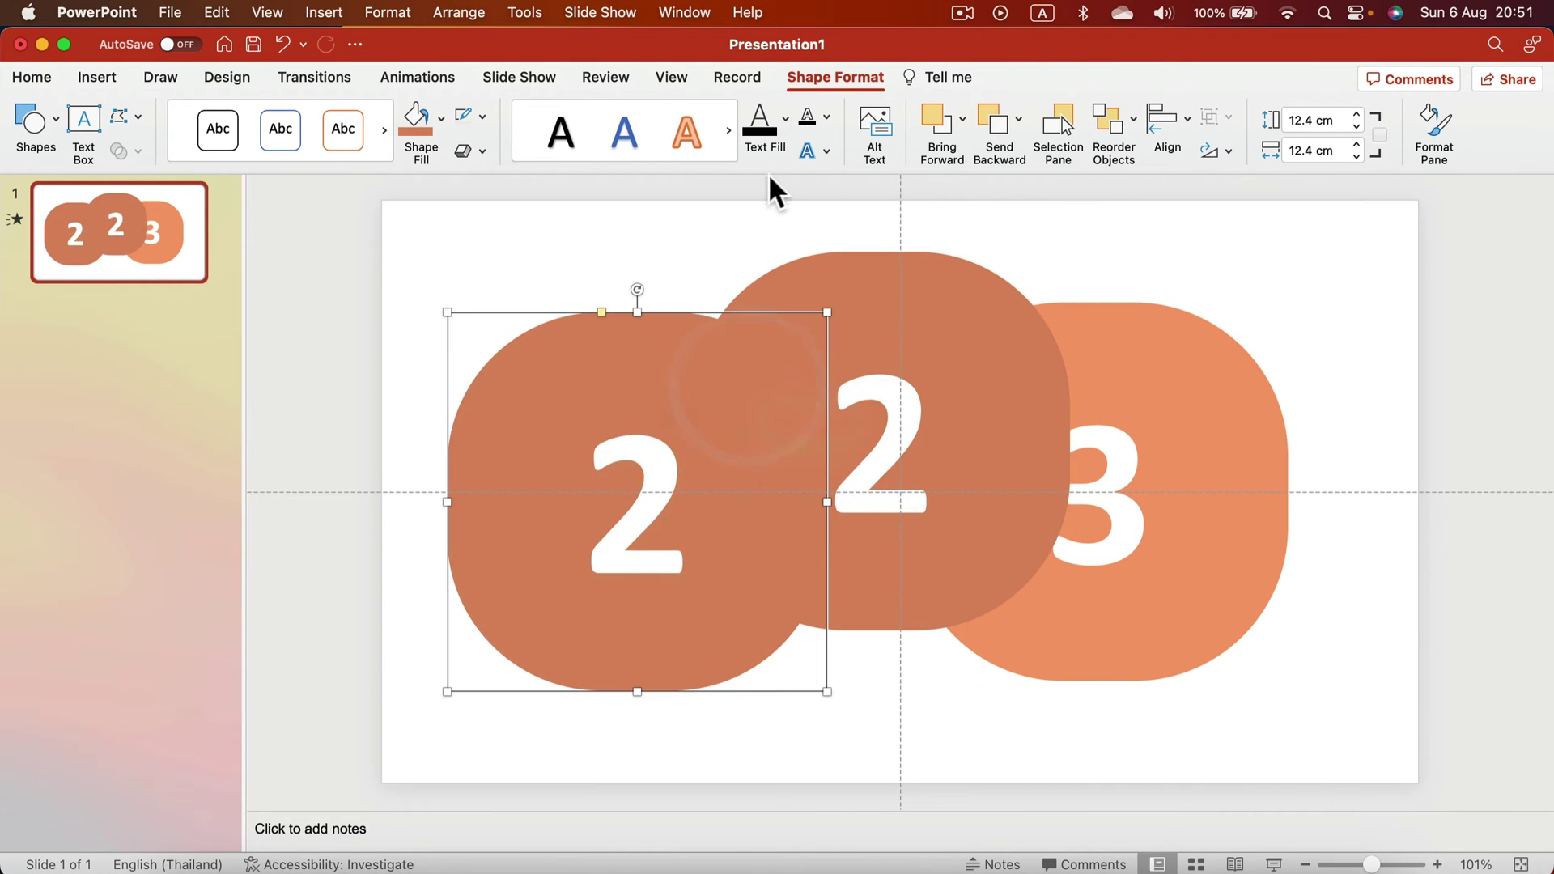
{"action": "left_click", "coordinate": [441, 117]}
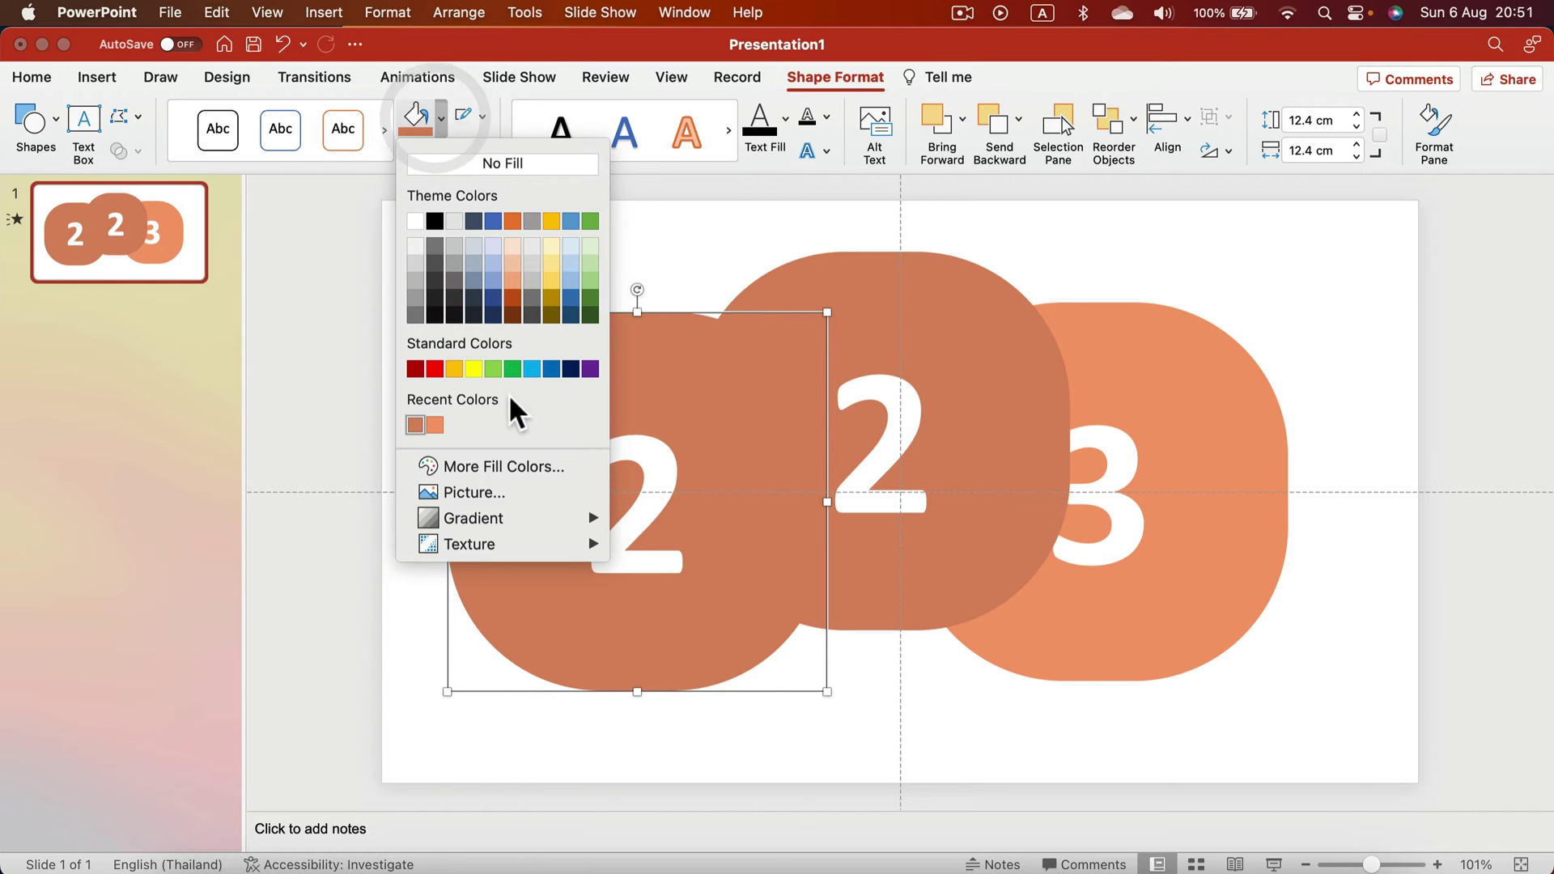
{"action": "left_click", "coordinate": [508, 467]}
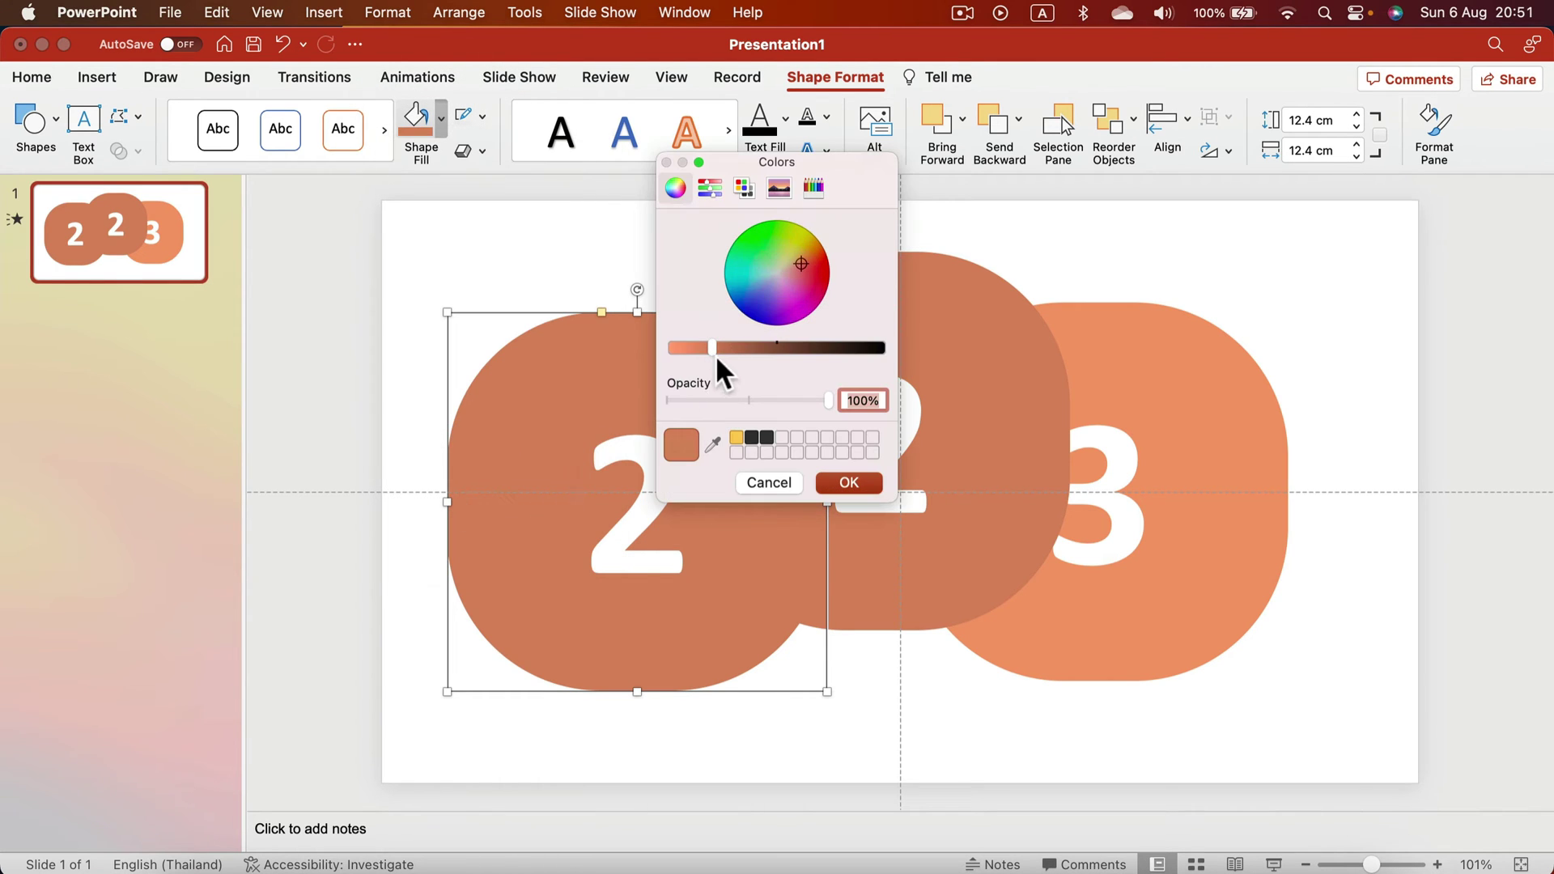
{"action": "left_click_drag", "start_coordinate": [713, 344], "coordinate": [736, 343]}
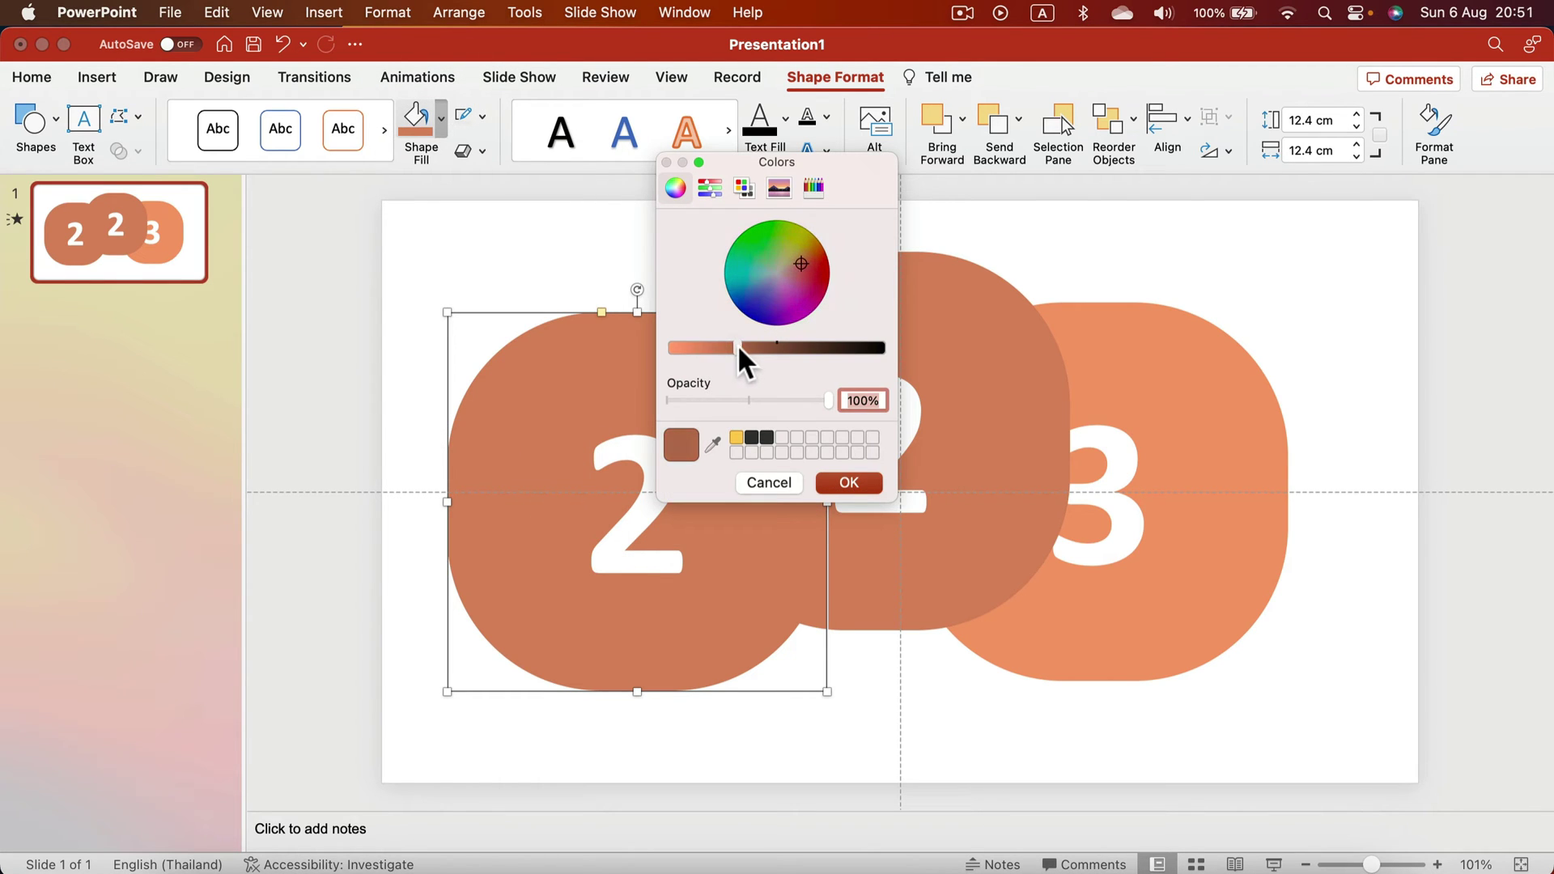
{"action": "left_click", "coordinate": [860, 484]}
{"action": "double_click", "coordinate": [682, 512]}
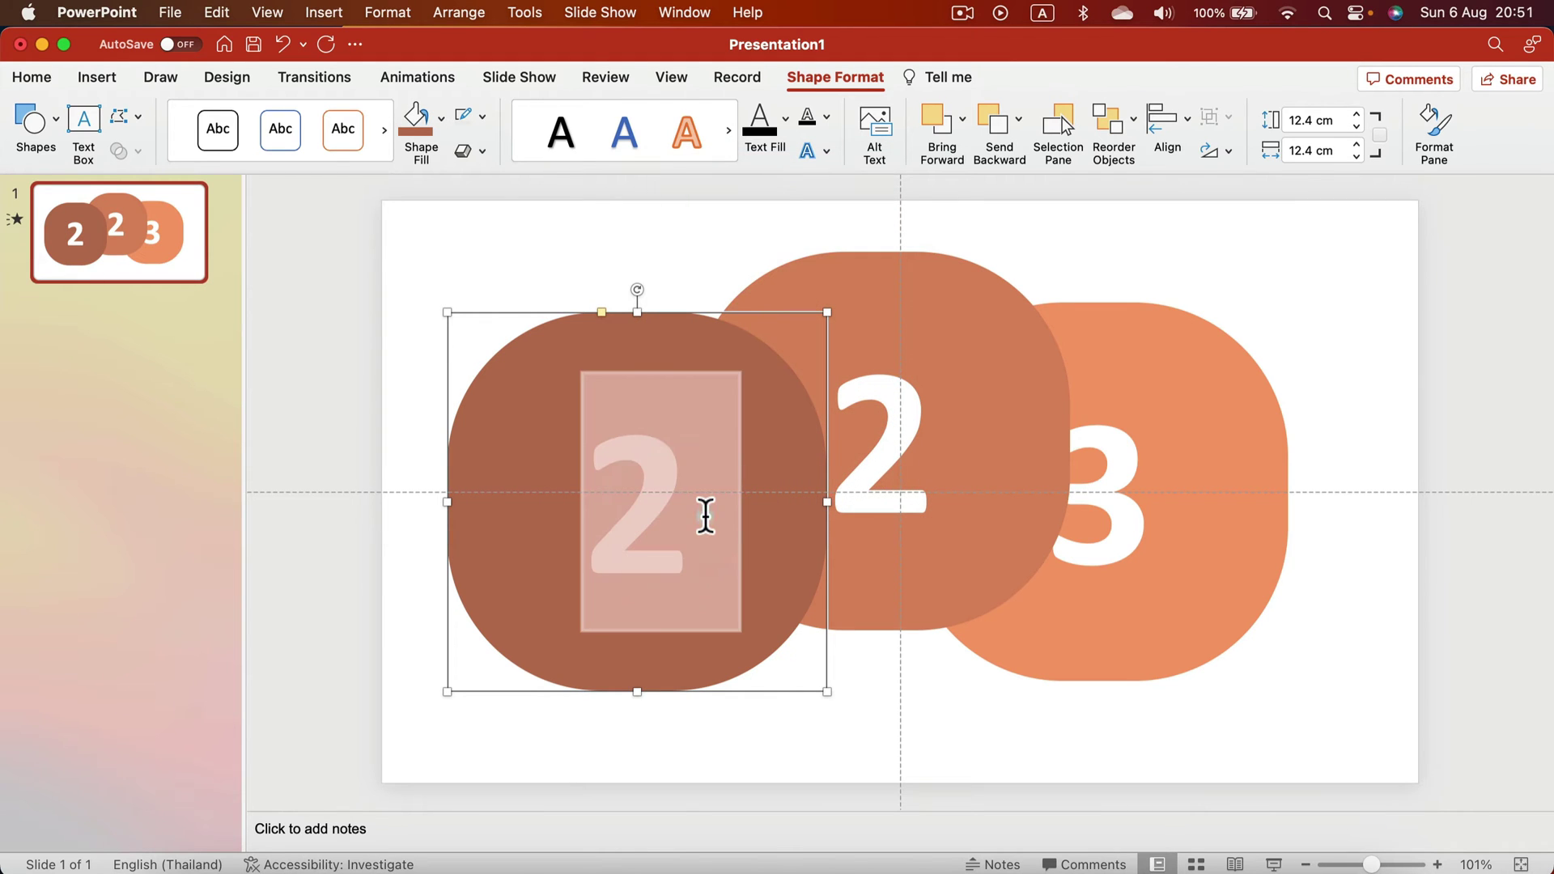
{"action": "type", "text": "1"}
{"action": "left_click_drag", "start_coordinate": [650, 347], "coordinate": [656, 359]}
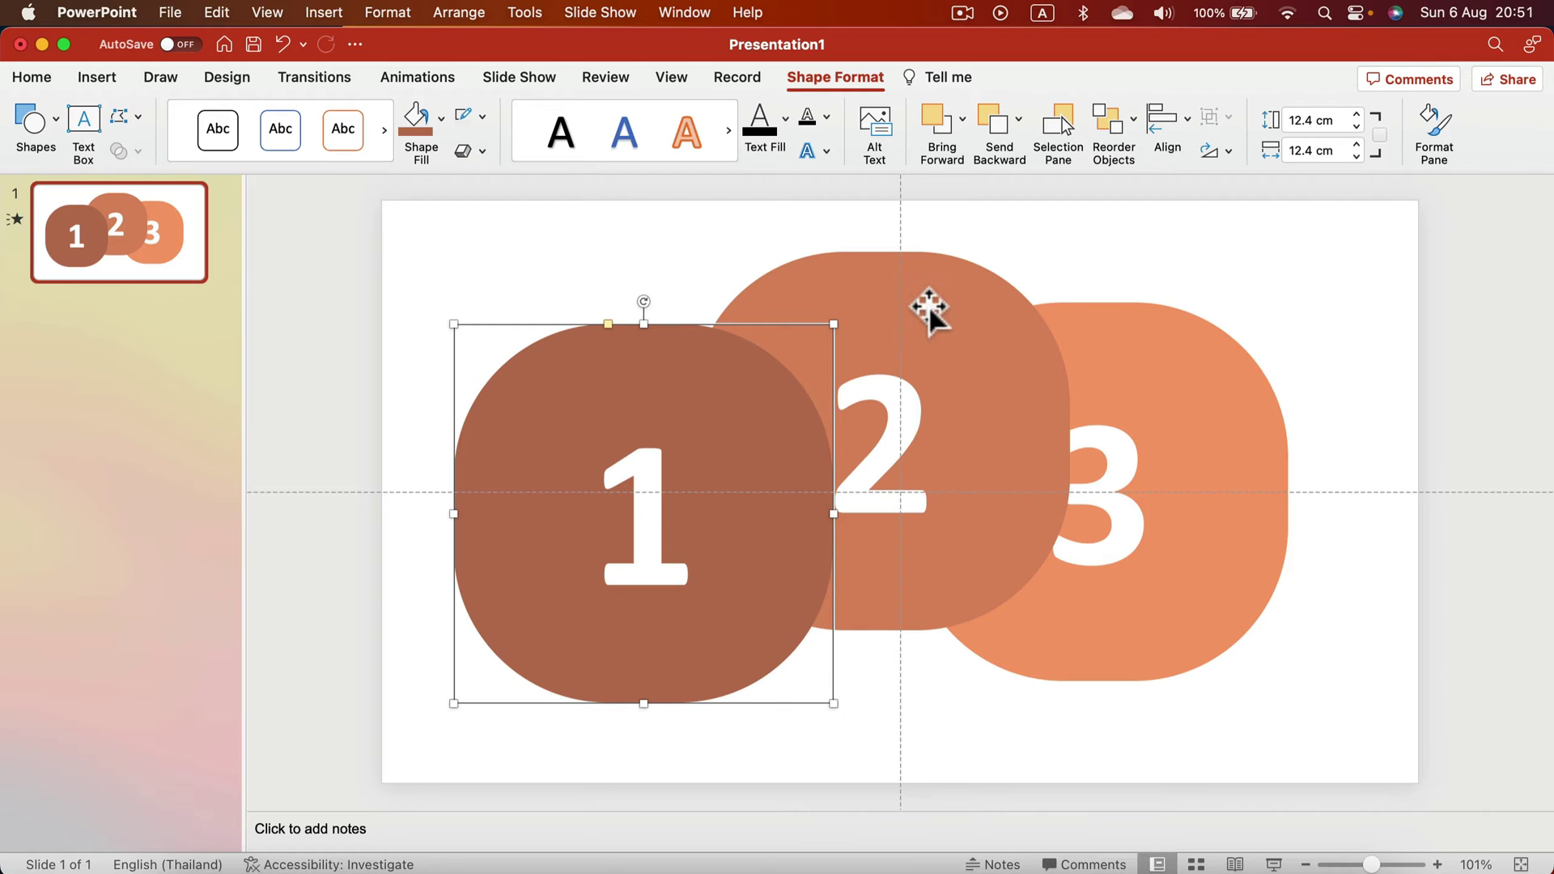
- Bring the 3 tile in front of the 2 and send the 1 tile backward
{"action": "mouse_move", "coordinate": [1173, 362]}
{"action": "left_mouse_down"}
{"action": "mouse_move", "coordinate": [715, 323]}
{"action": "mouse_move", "coordinate": [1205, 324]}
{"action": "mouse_move", "coordinate": [1197, 374]}
{"action": "left_mouse_up"}
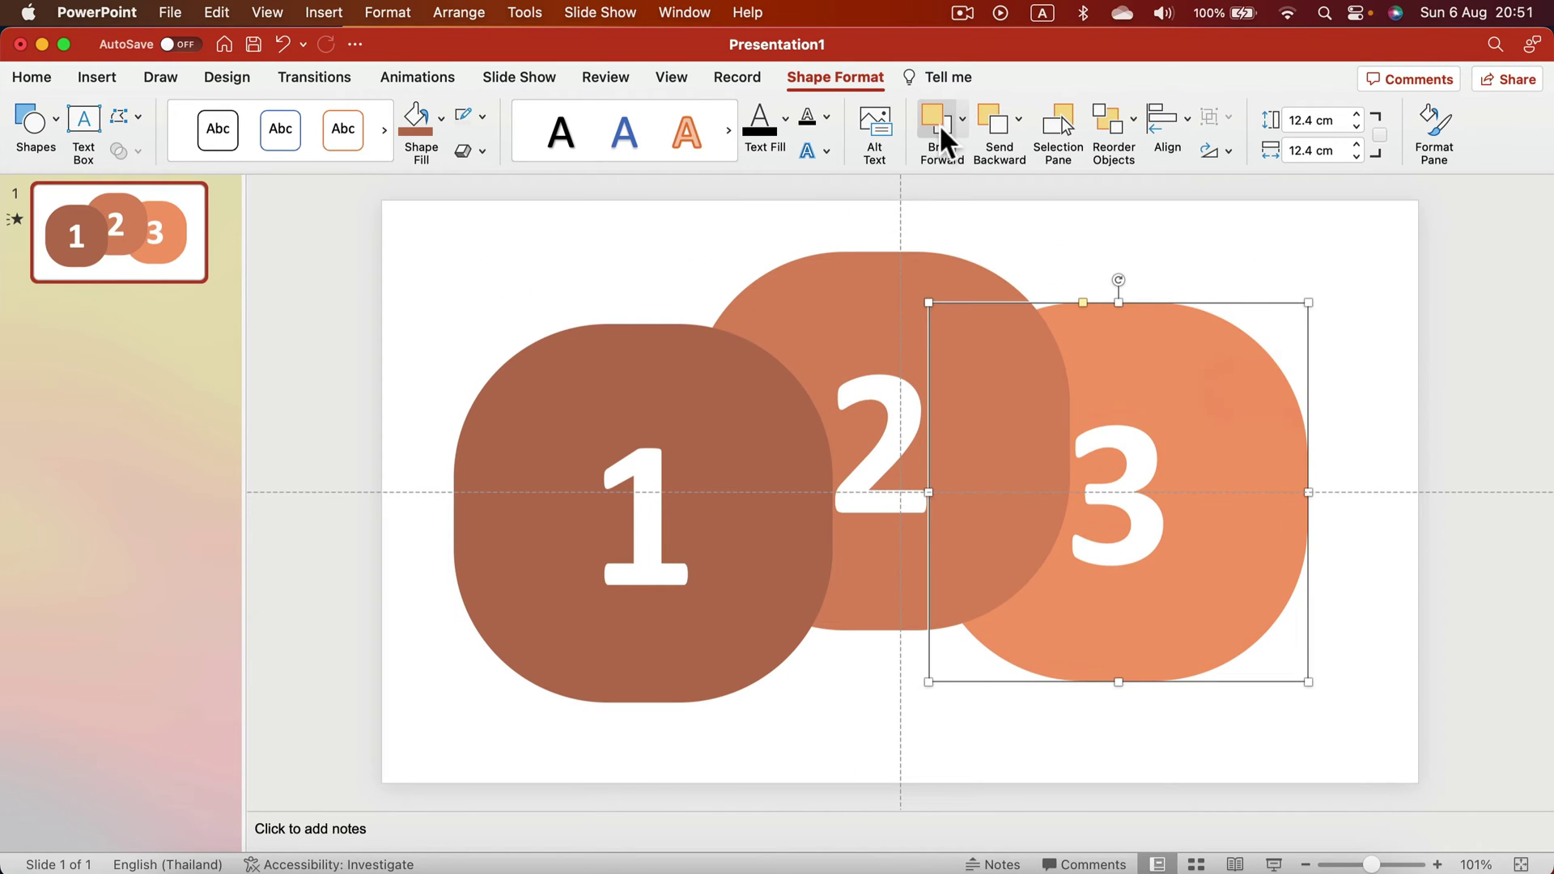
{"action": "left_click", "coordinate": [939, 117]}
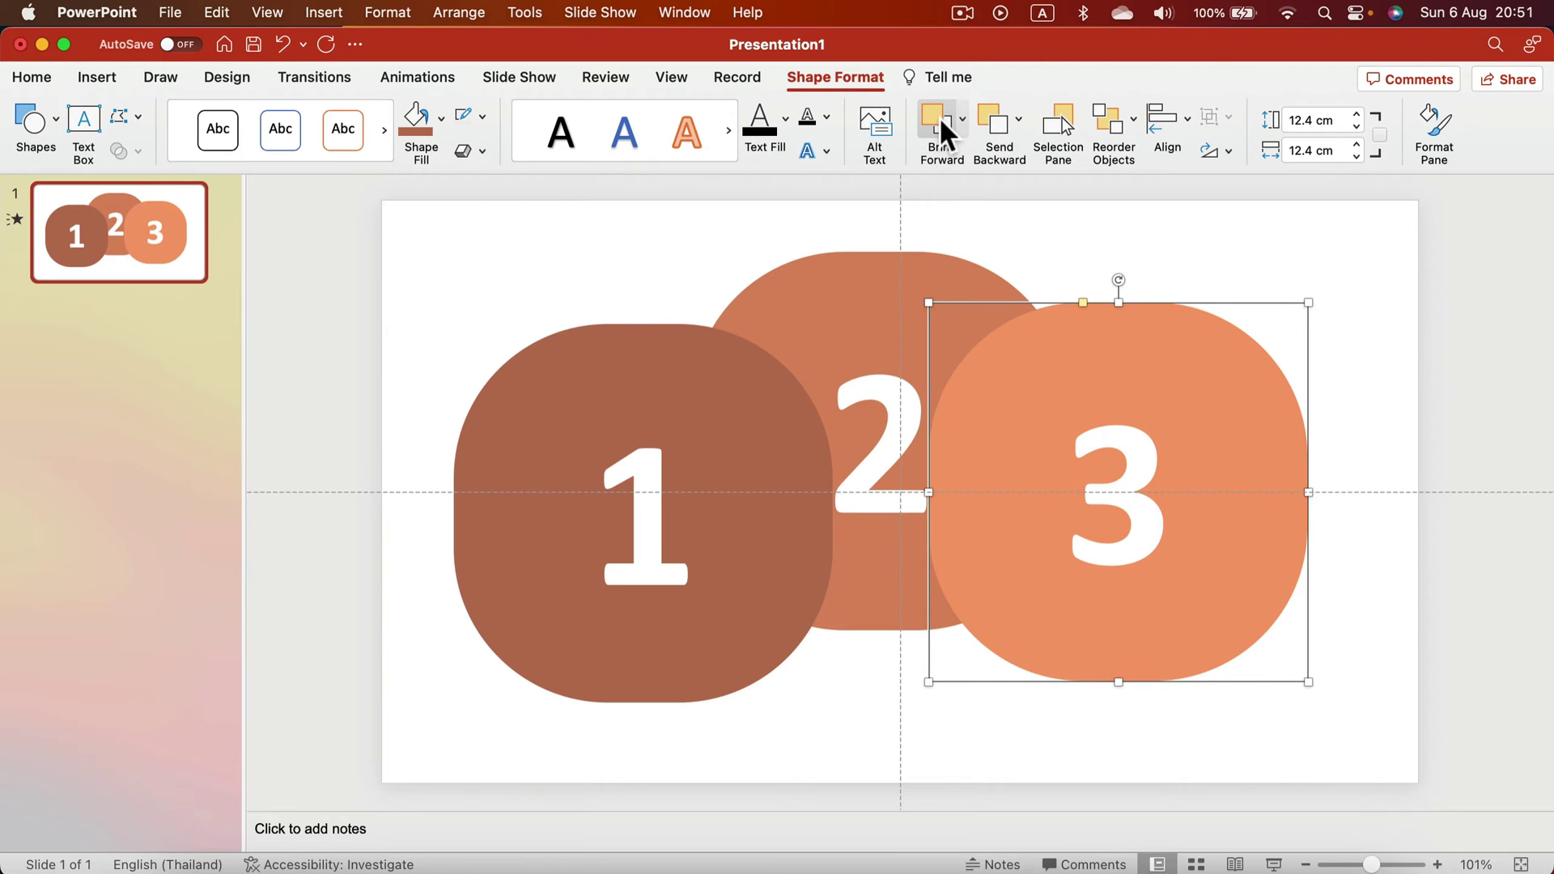
{"action": "left_click", "coordinate": [669, 362]}
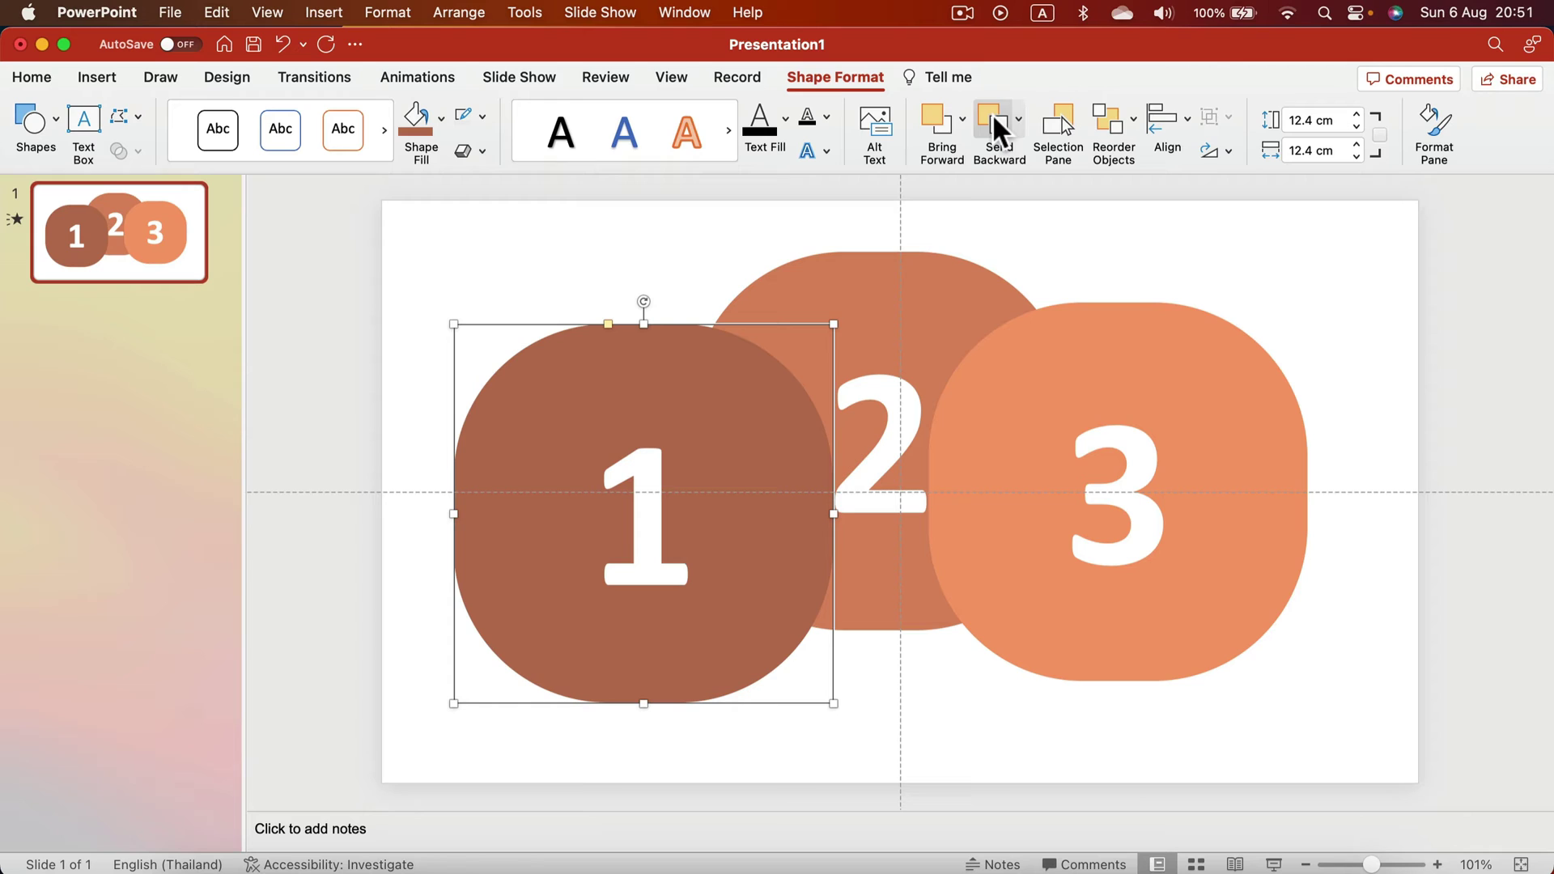
{"action": "left_click", "coordinate": [1002, 110]}
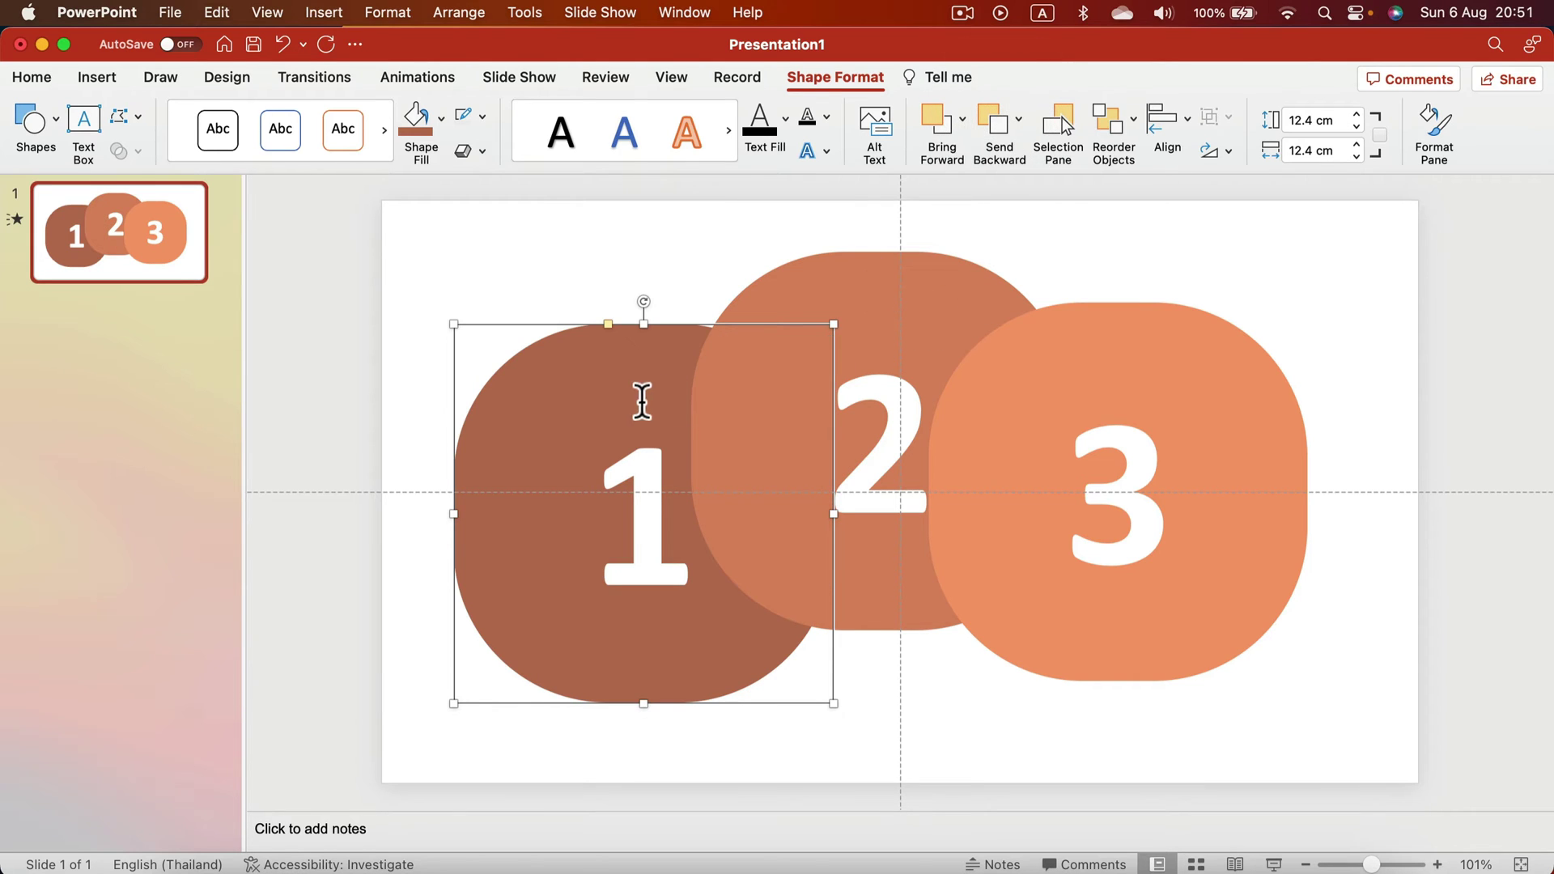
- Stack tiles 1, 2 and 3 at the slide centre with 3 on top
{"action": "left_click_drag", "start_coordinate": [1148, 363], "coordinate": [1270, 305]}
{"action": "left_click_drag", "start_coordinate": [769, 336], "coordinate": [858, 318]}
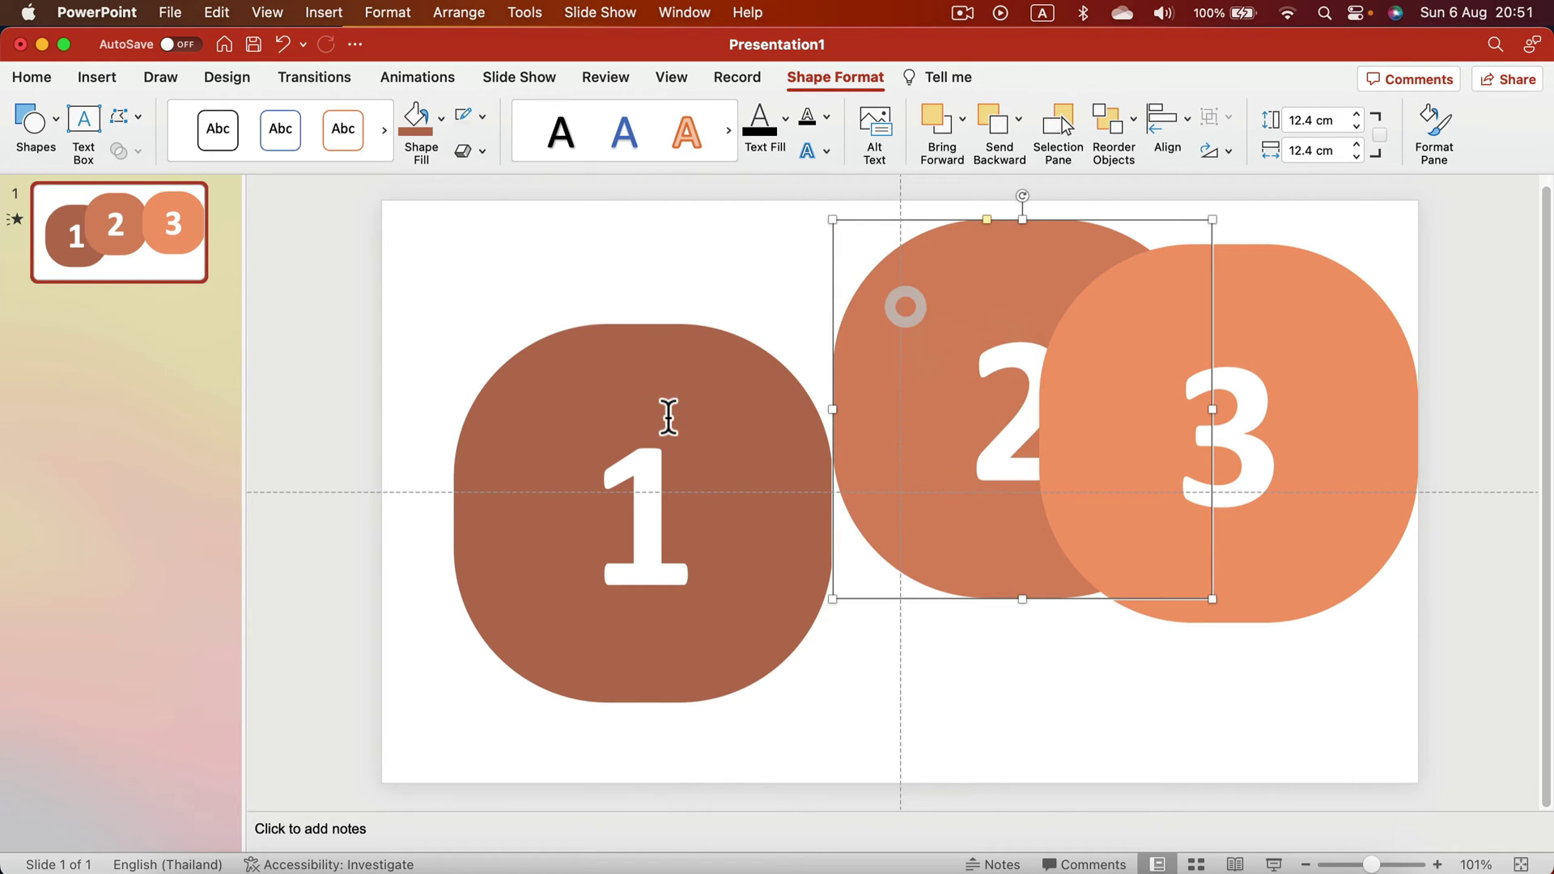
{"action": "left_click", "coordinate": [669, 417]}
{"action": "left_click_drag", "start_coordinate": [749, 399], "coordinate": [1001, 380]}
{"action": "left_click", "coordinate": [799, 645]}
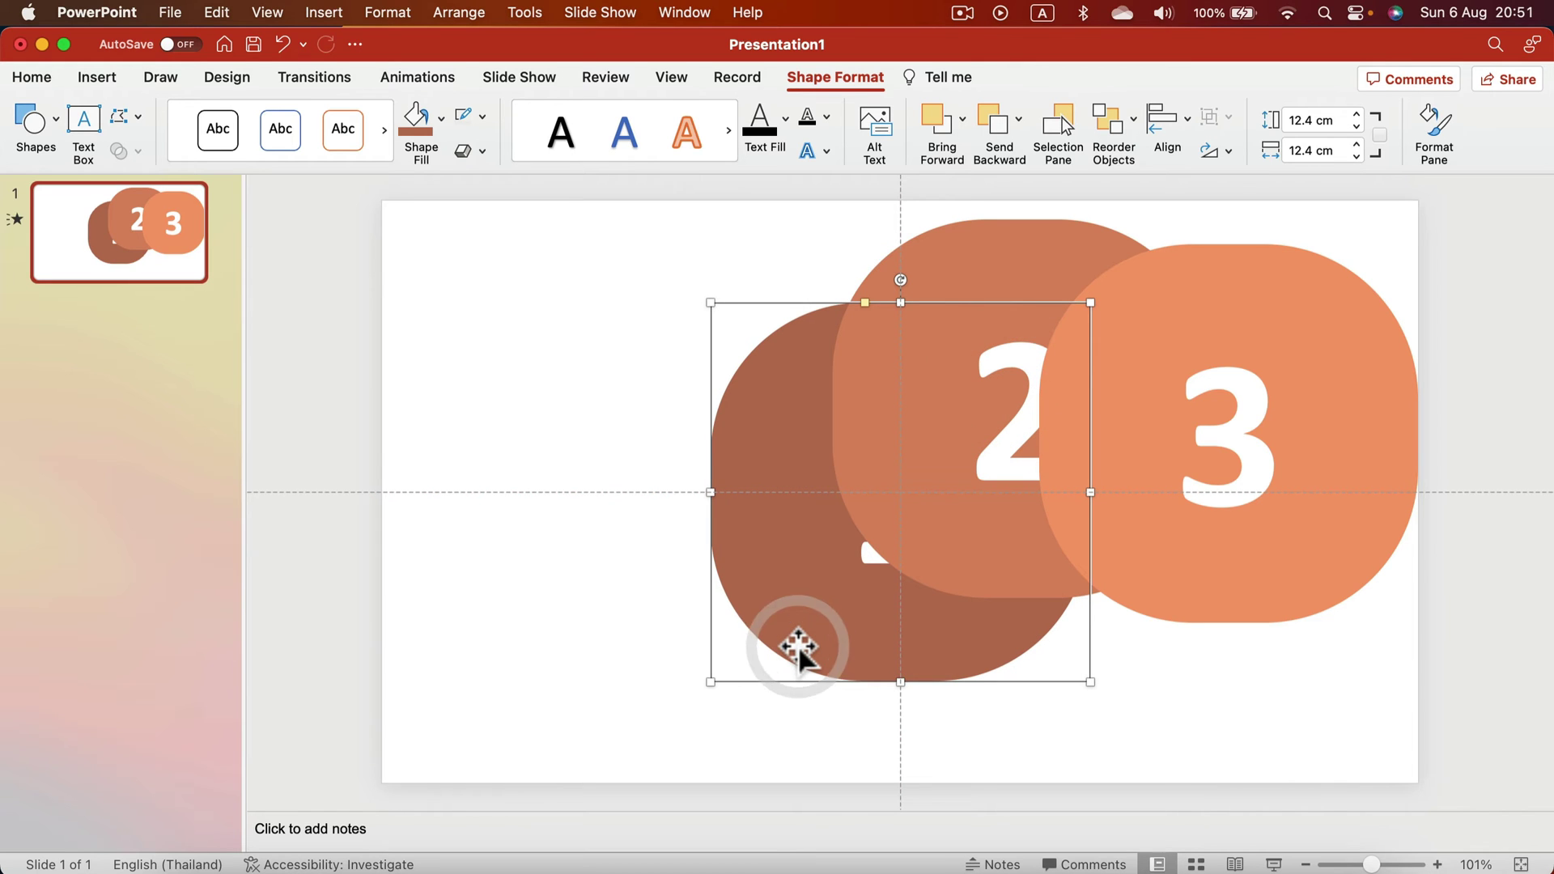
{"action": "left_click_drag", "start_coordinate": [984, 253], "coordinate": [854, 330]}
{"action": "left_click", "coordinate": [1295, 277]}
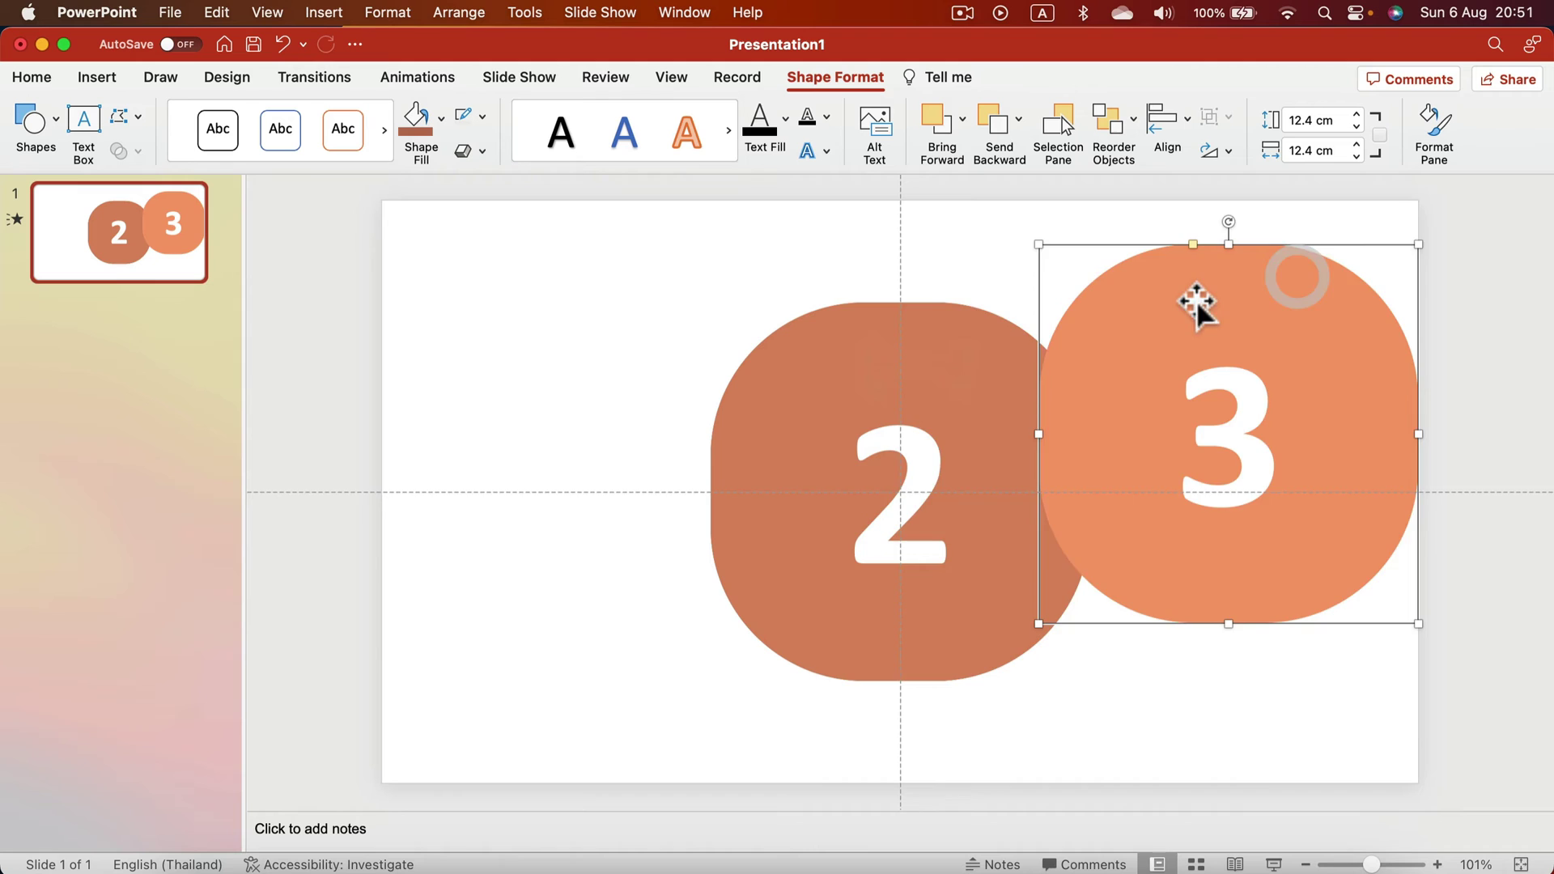
{"action": "left_click_drag", "start_coordinate": [1196, 300], "coordinate": [874, 350]}
- Open the Animation Pane and review the exit animations for tiles 3, 2 and 1
{"action": "left_click", "coordinate": [1281, 304]}
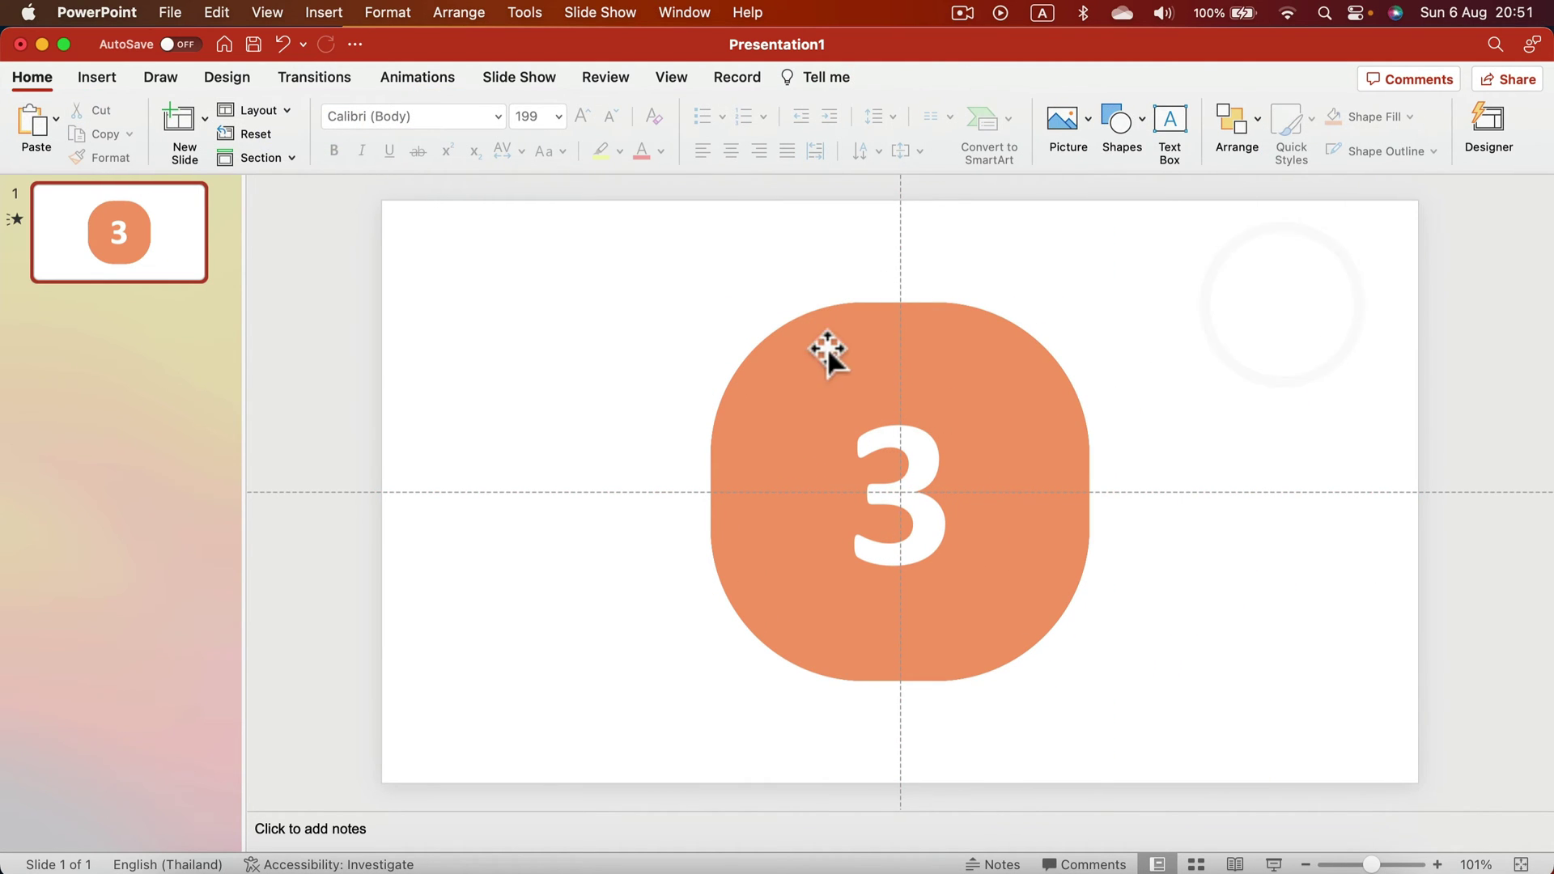
{"action": "left_click", "coordinate": [767, 271]}
{"action": "left_click", "coordinate": [400, 71]}
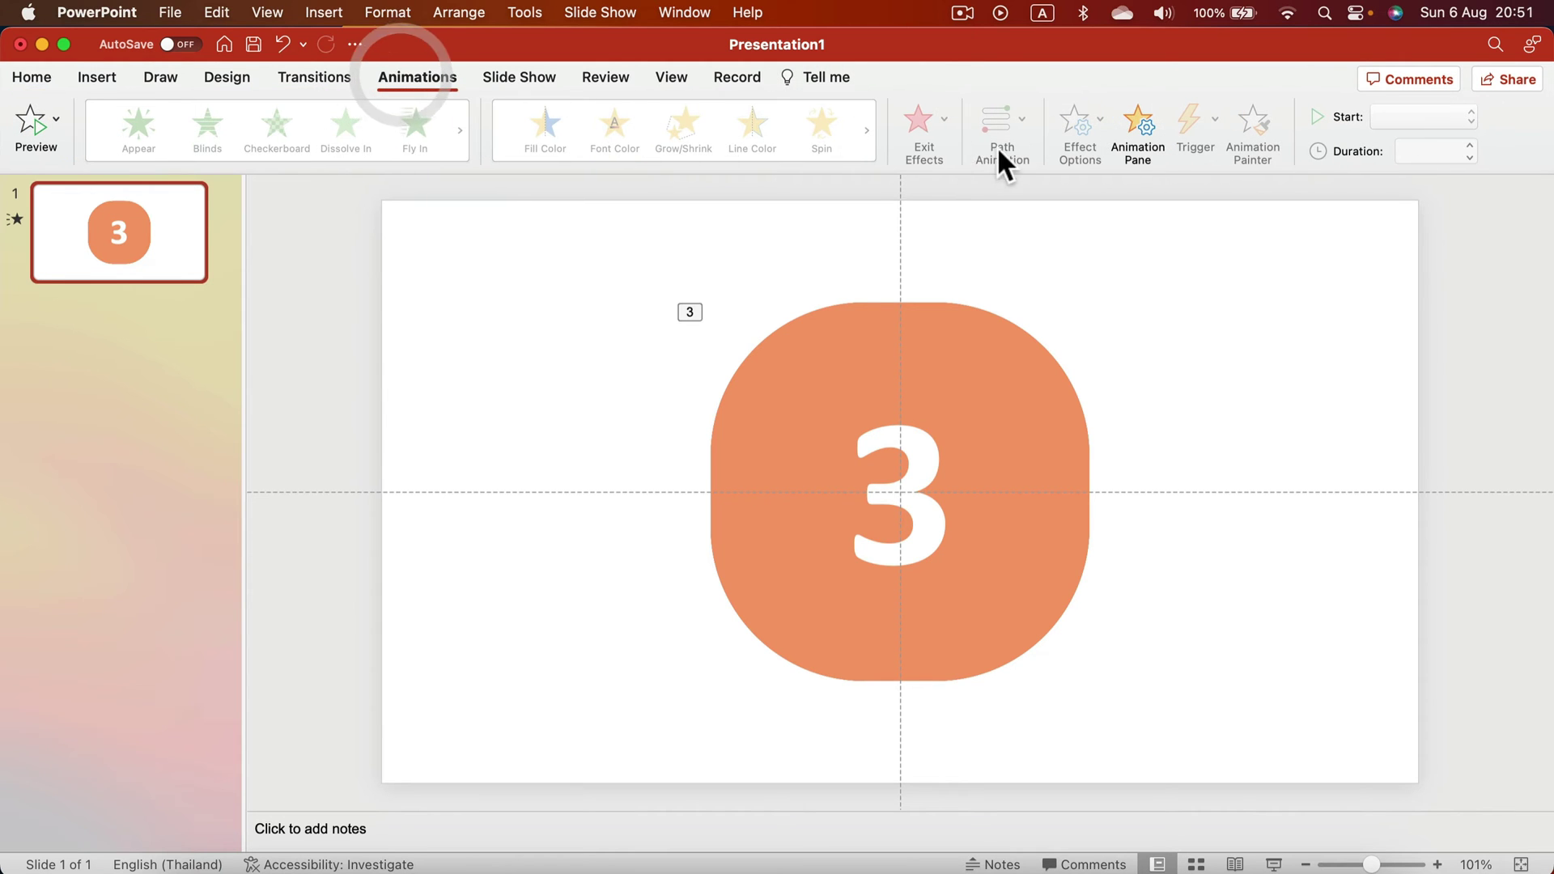
{"action": "left_click", "coordinate": [1120, 115]}
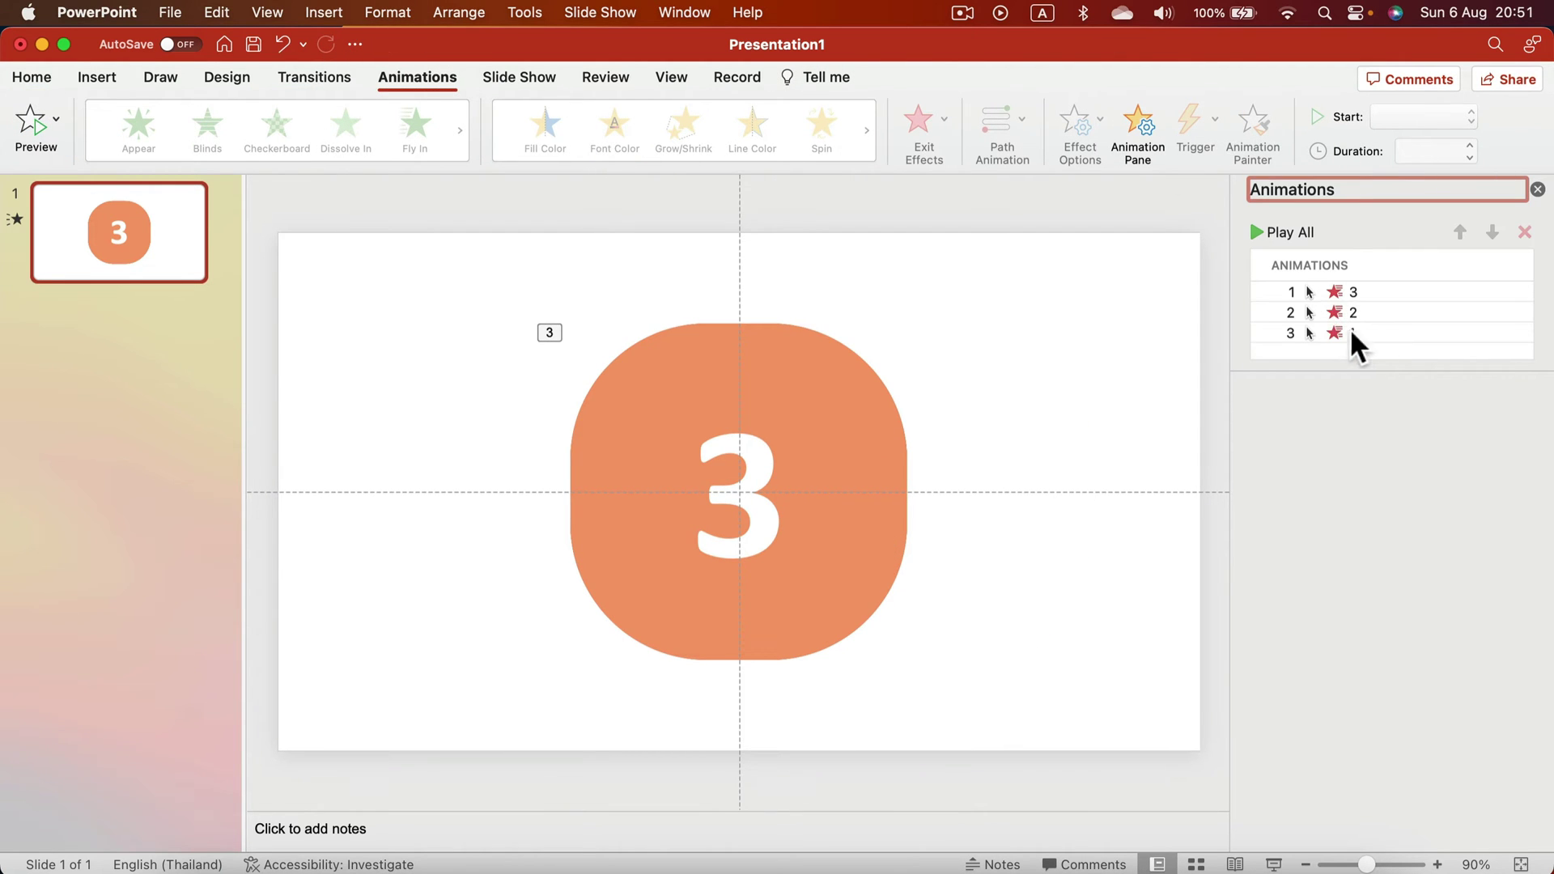
{"action": "left_click", "coordinate": [1381, 333]}
{"action": "left_click", "coordinate": [1391, 311]}
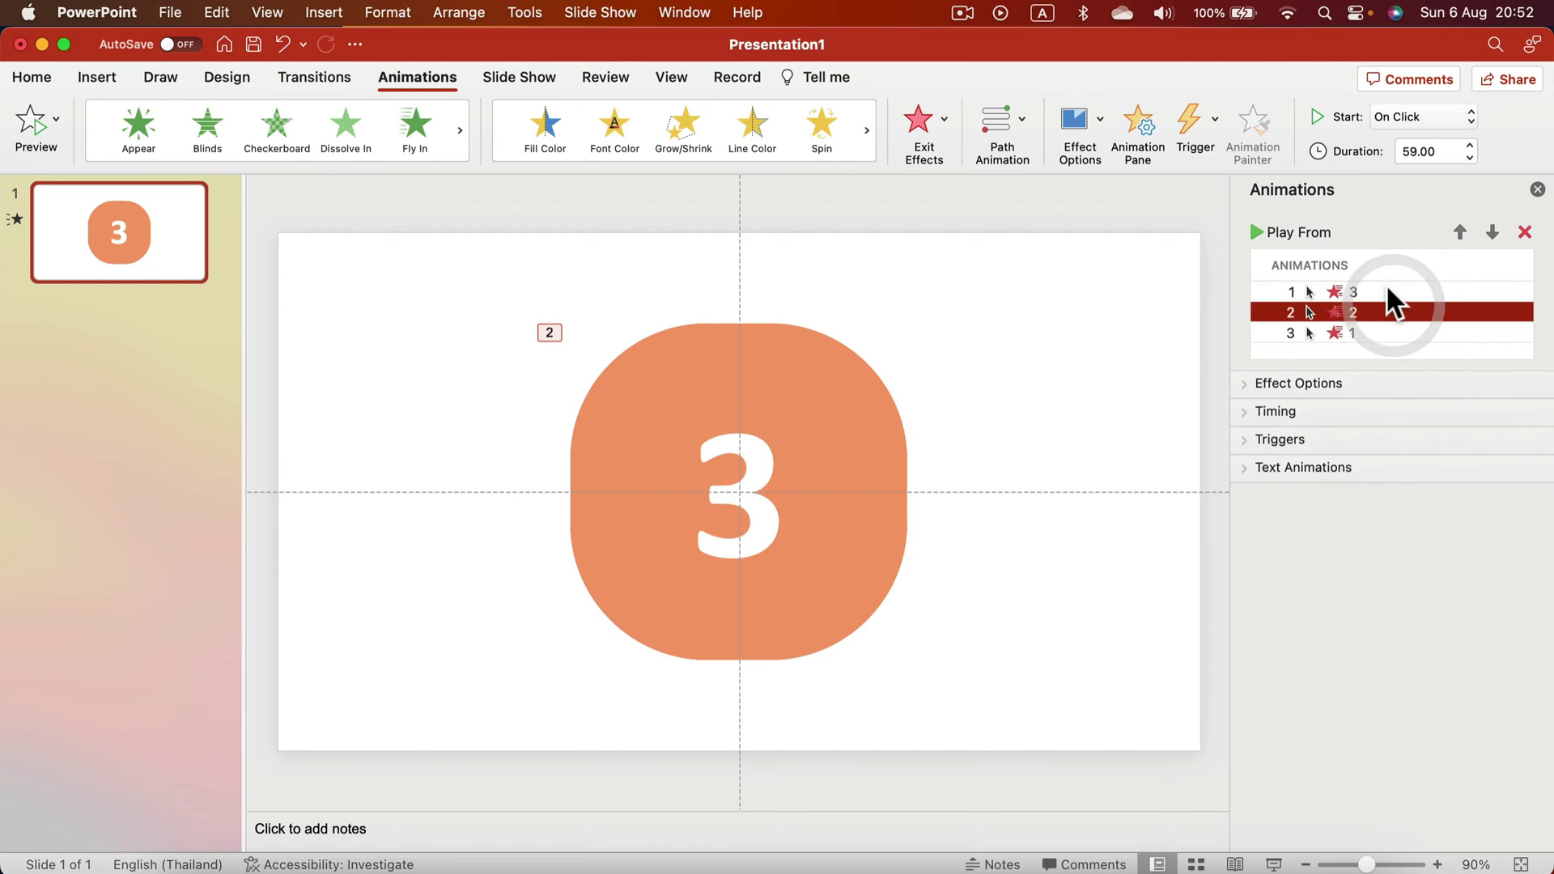
{"action": "left_click", "coordinate": [1389, 291]}
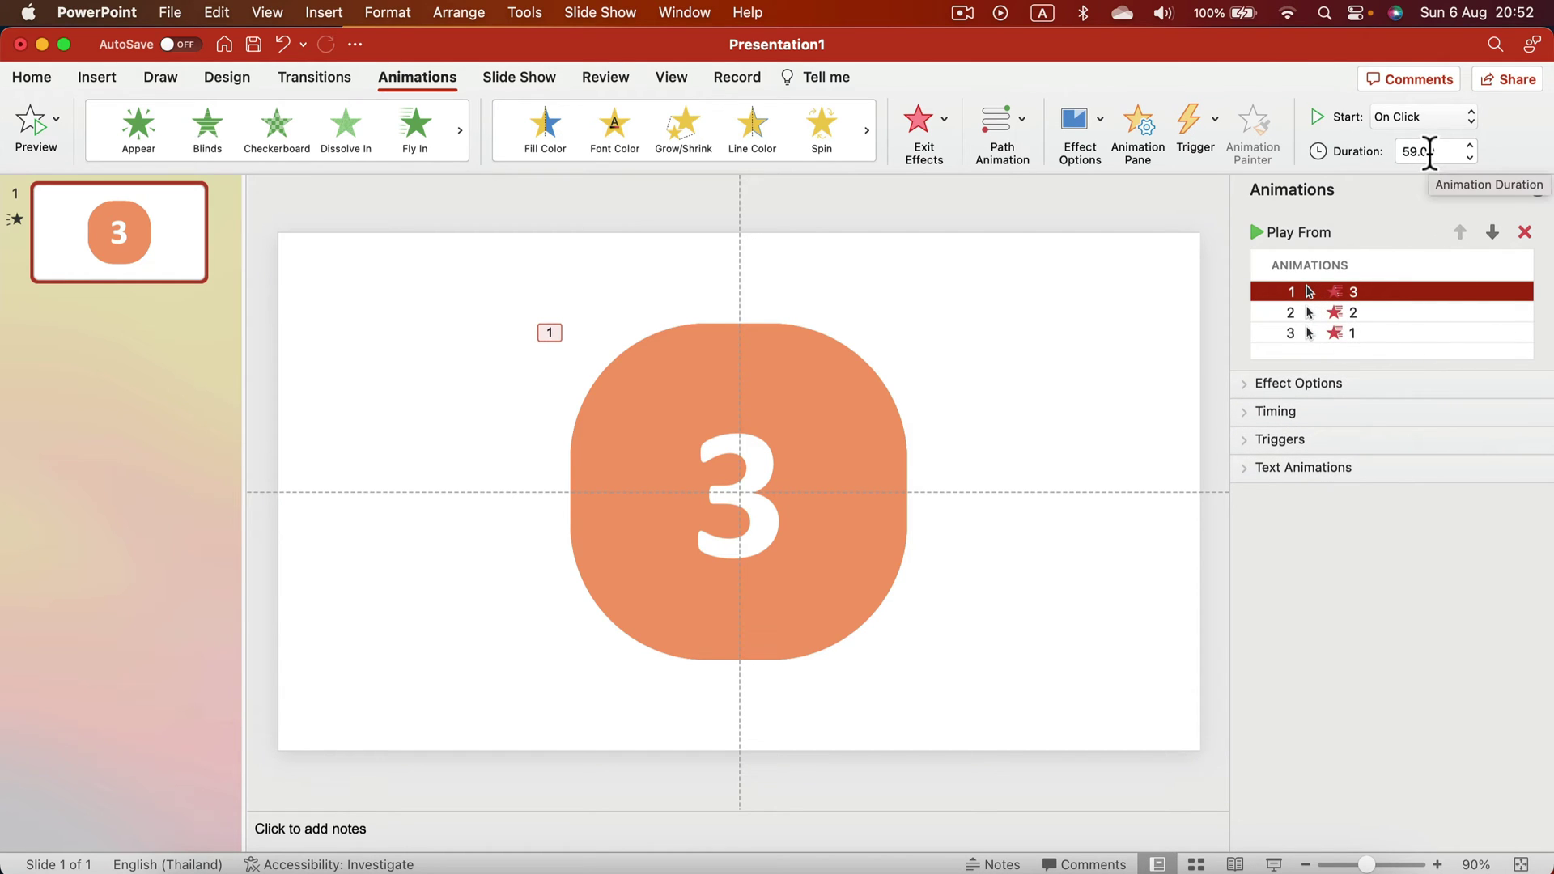
{"action": "left_click", "coordinate": [1380, 332]}
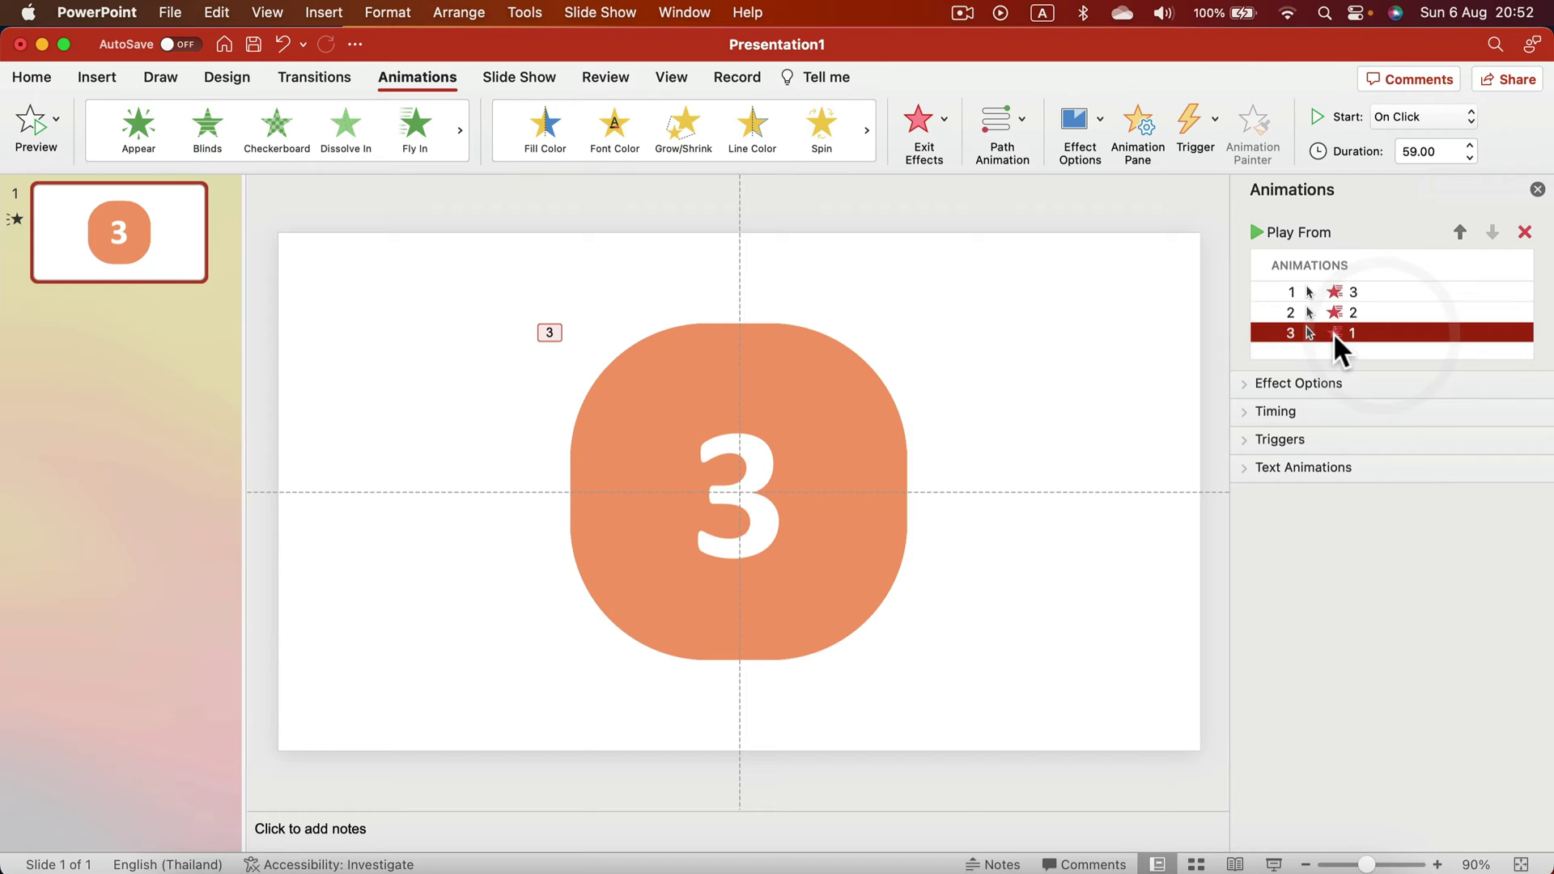
{"action": "left_click", "coordinate": [1347, 290]}
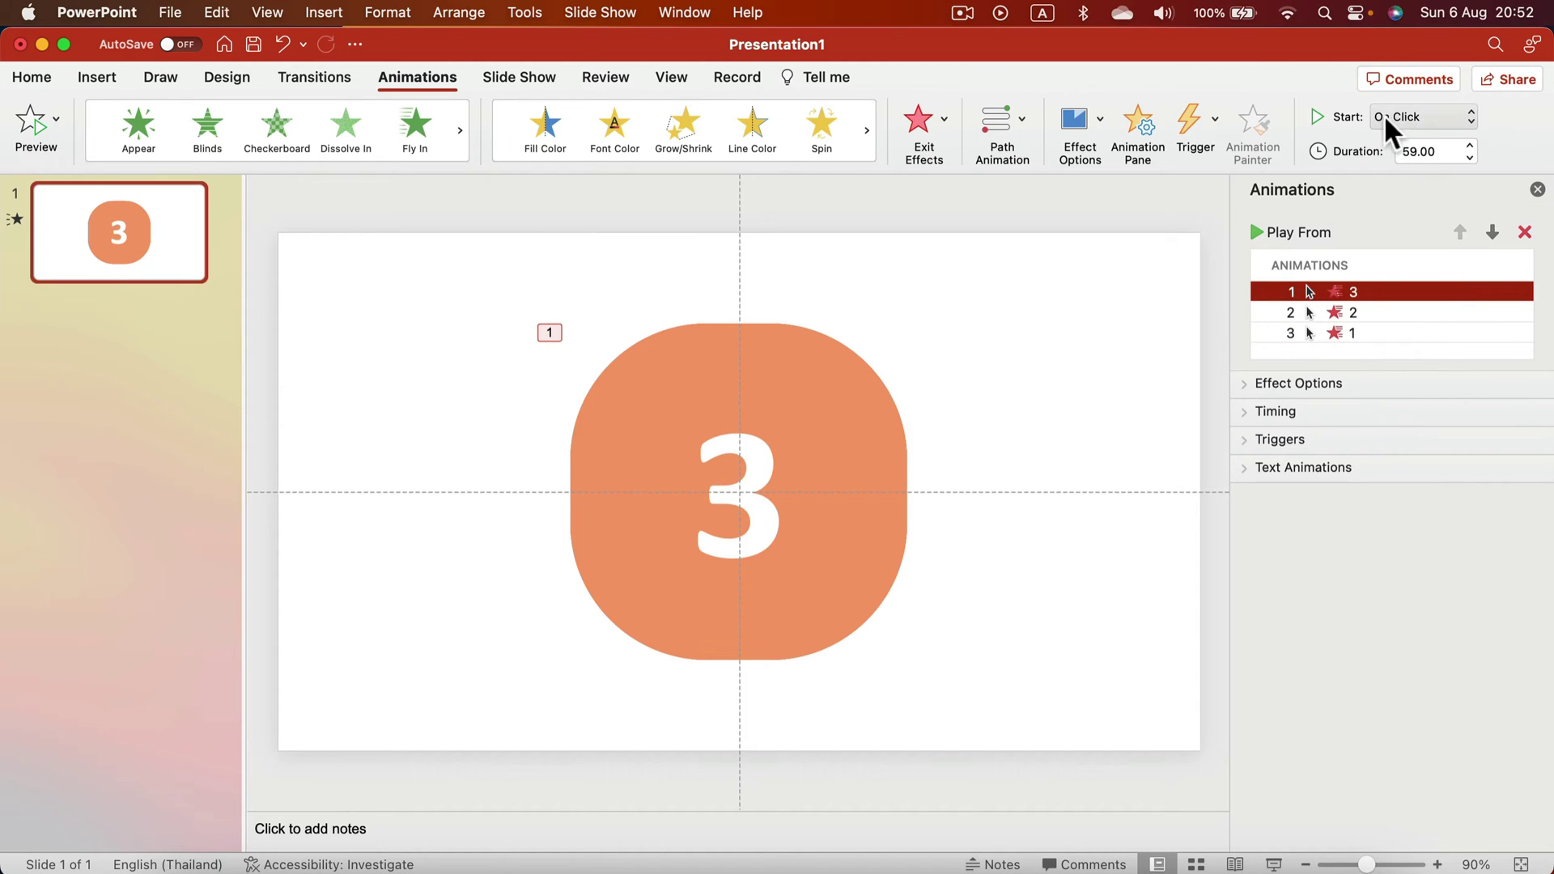
- Set tile 2's exit to start After Previous with a 1-second delay
{"action": "left_click", "coordinate": [1247, 382]}
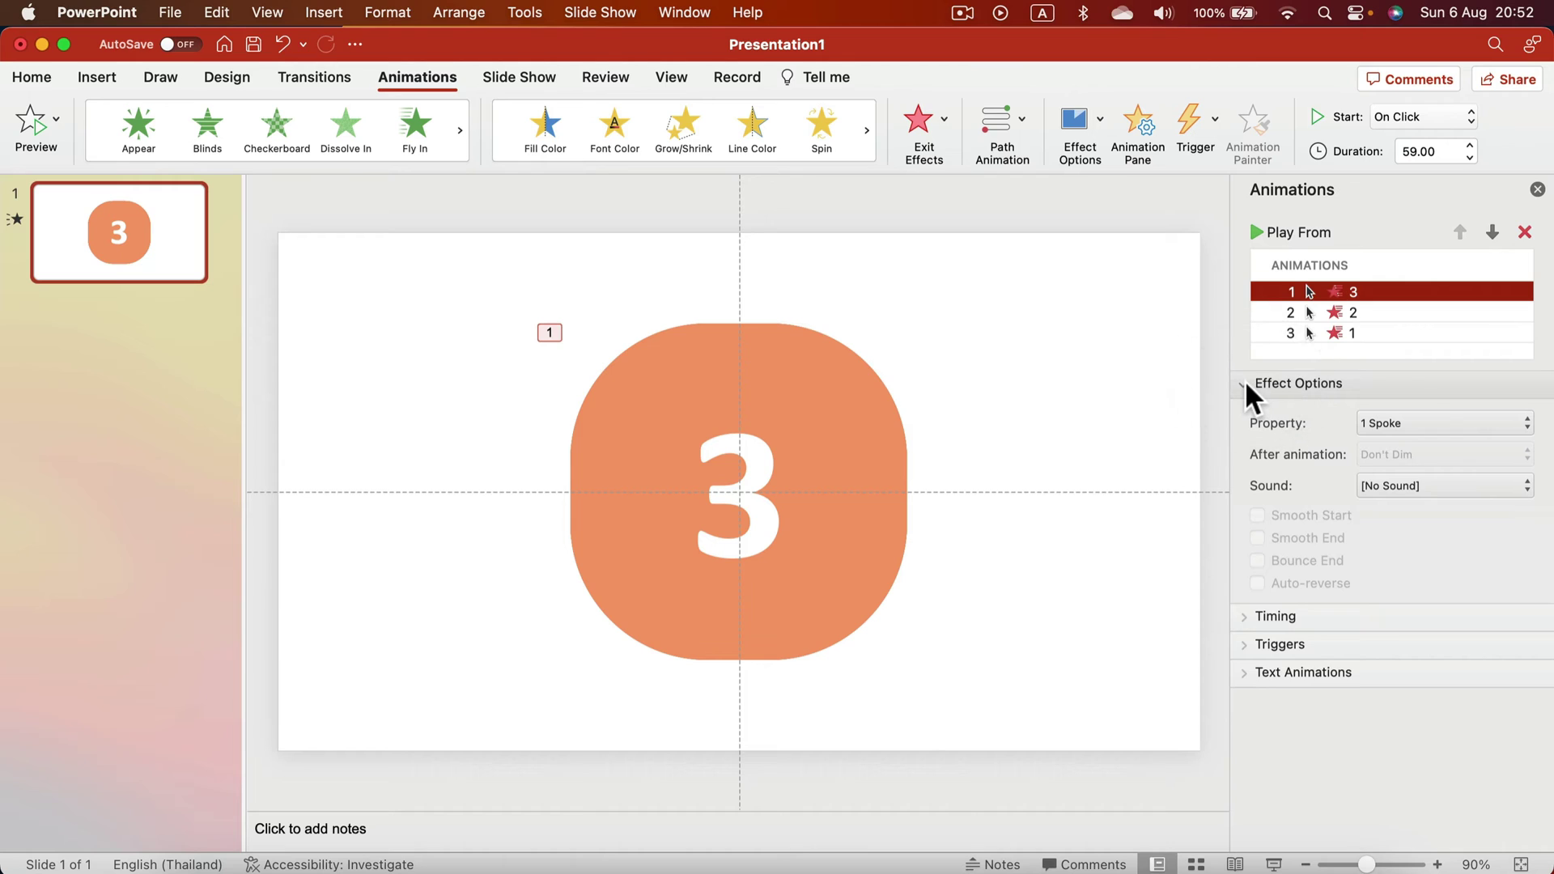
{"action": "left_click", "coordinate": [1245, 381]}
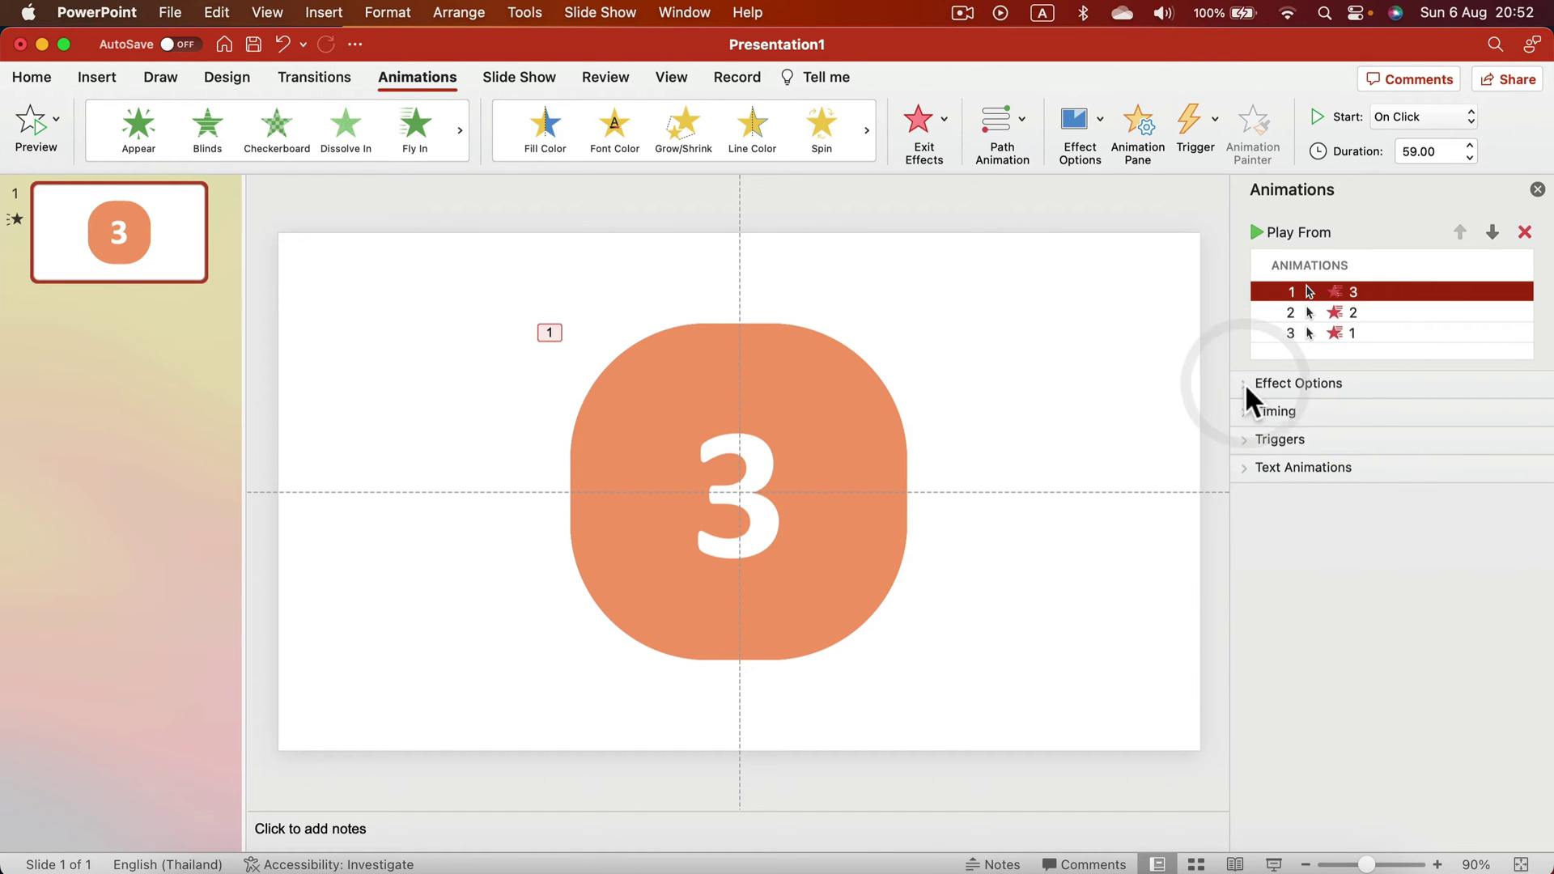
{"action": "left_click", "coordinate": [1247, 410]}
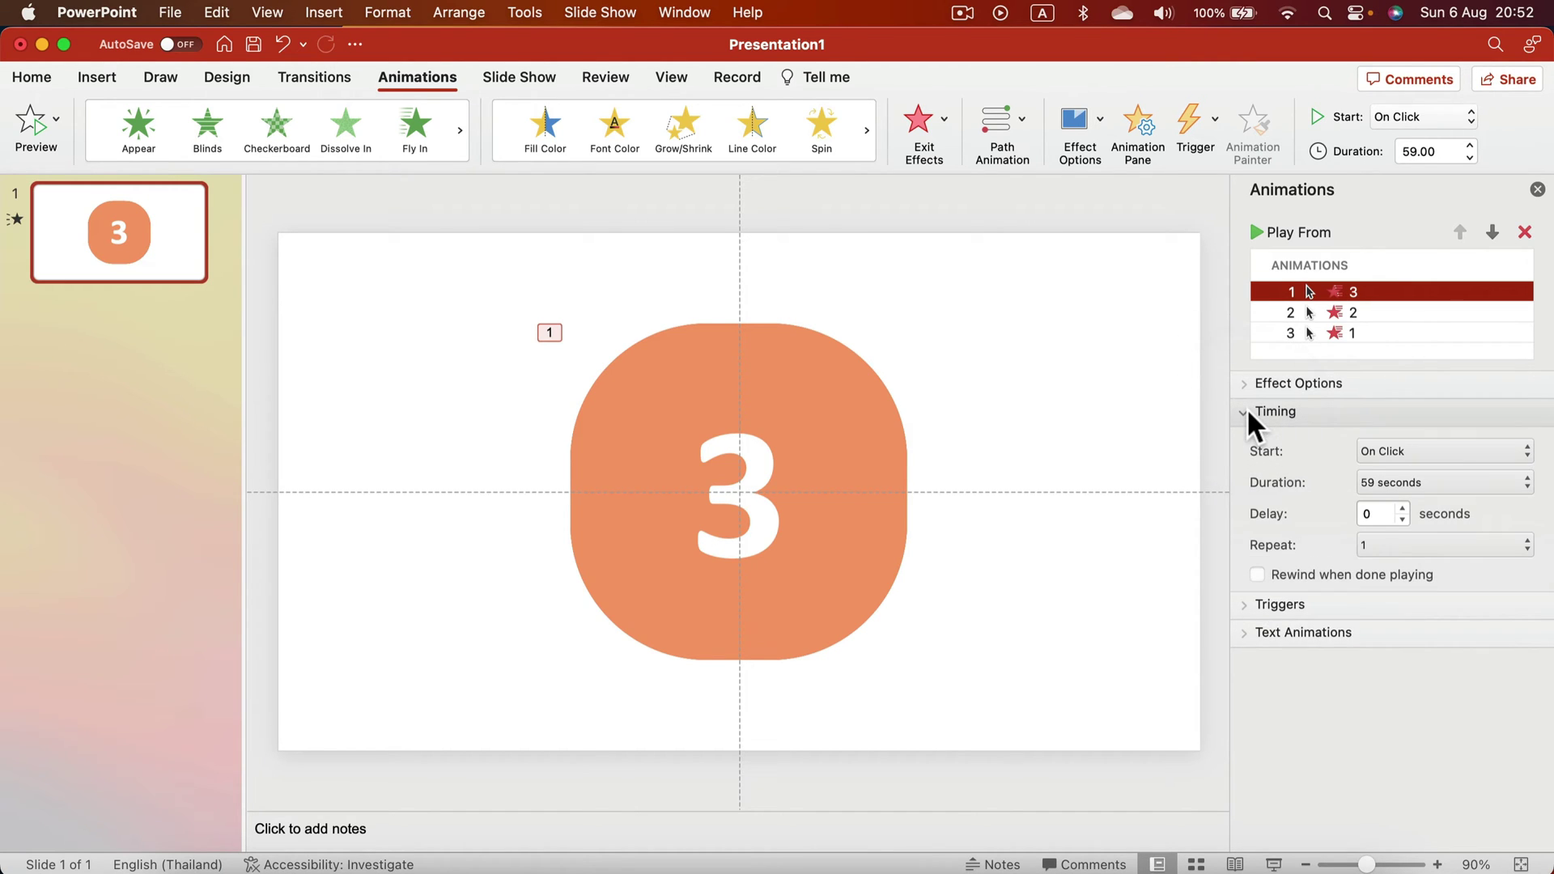
{"action": "left_click", "coordinate": [1403, 505]}
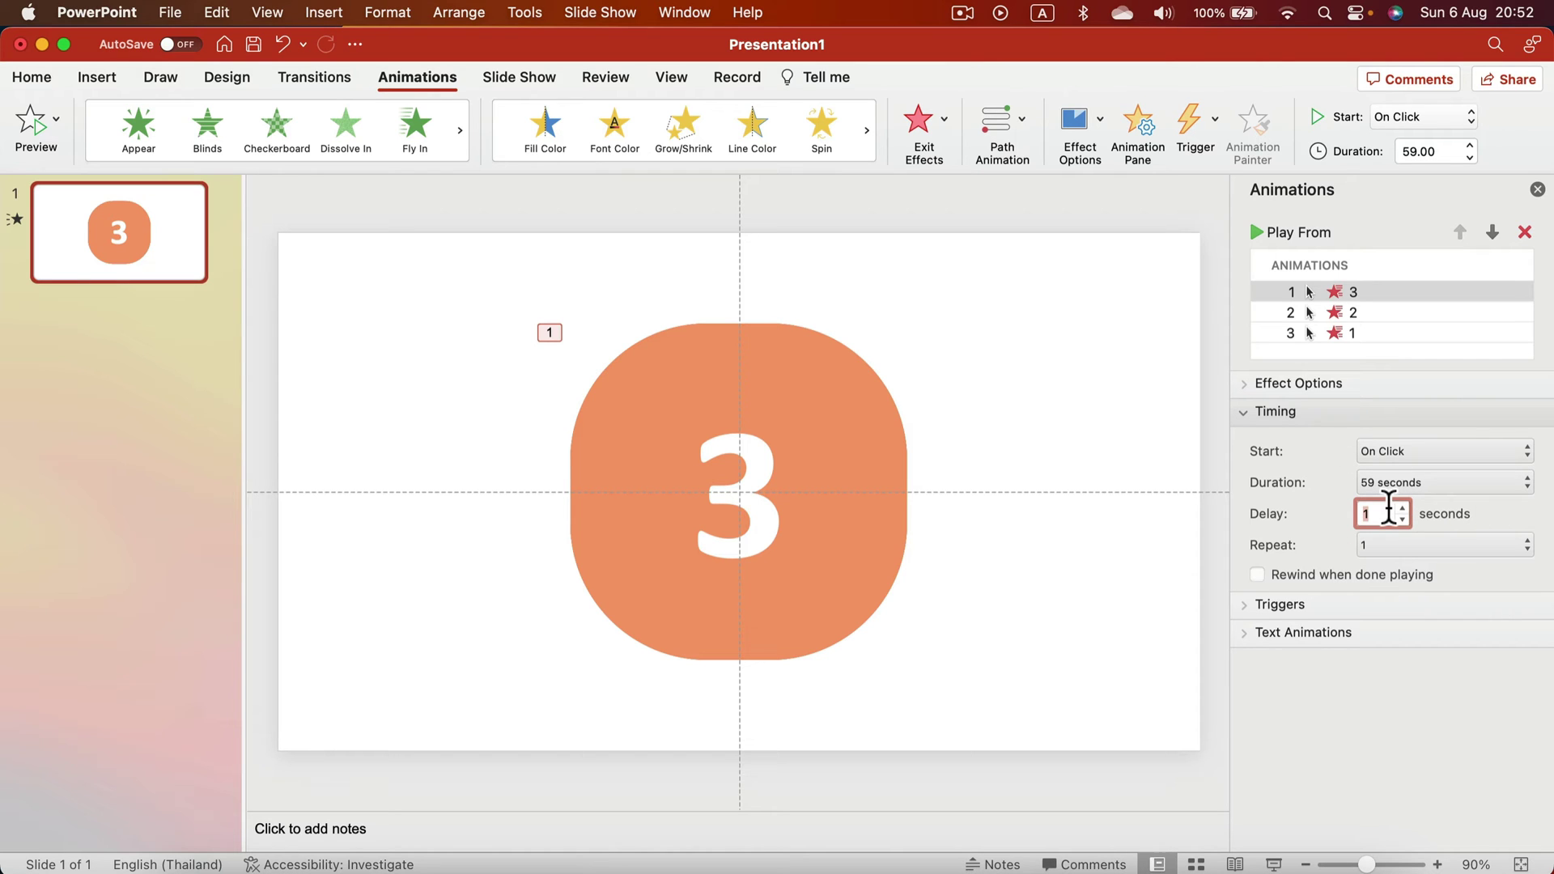
{"action": "left_click", "coordinate": [1368, 313]}
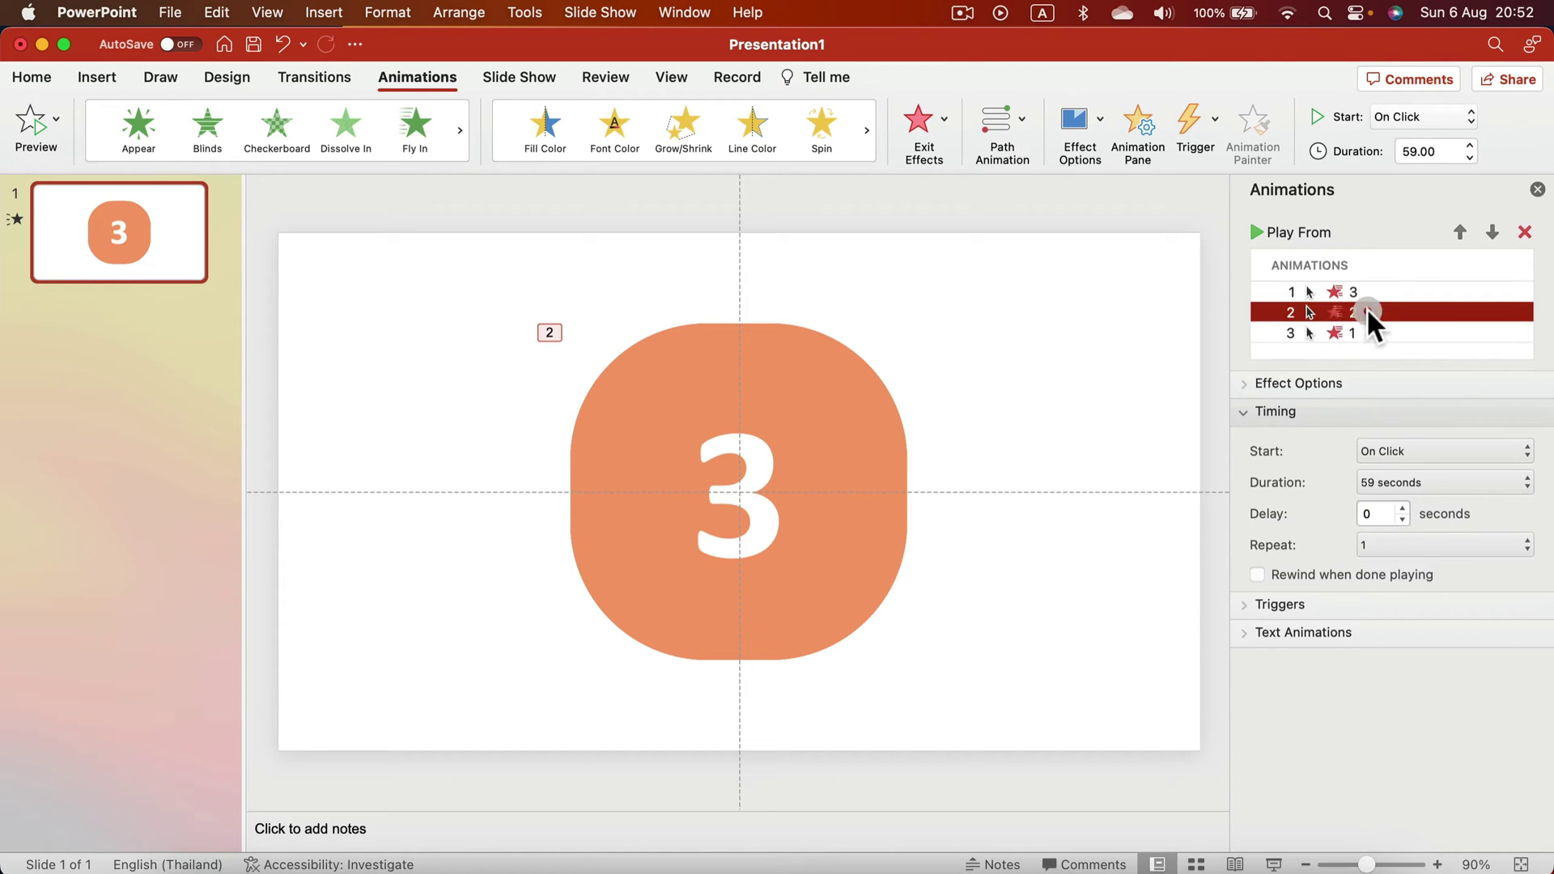
{"action": "left_click", "coordinate": [1405, 115]}
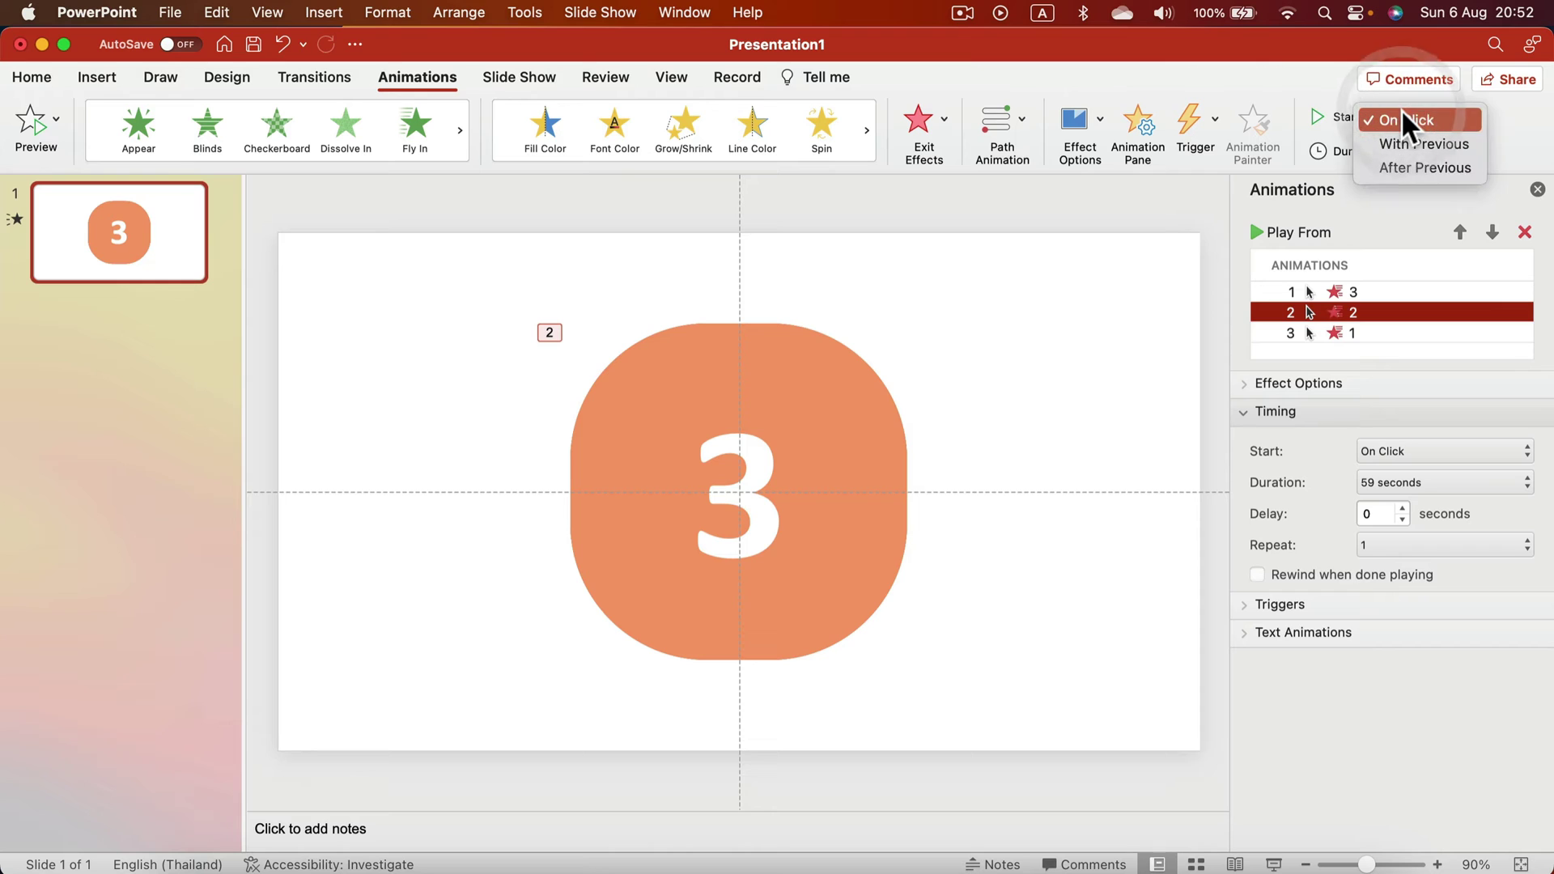
{"action": "left_click", "coordinate": [1391, 166]}
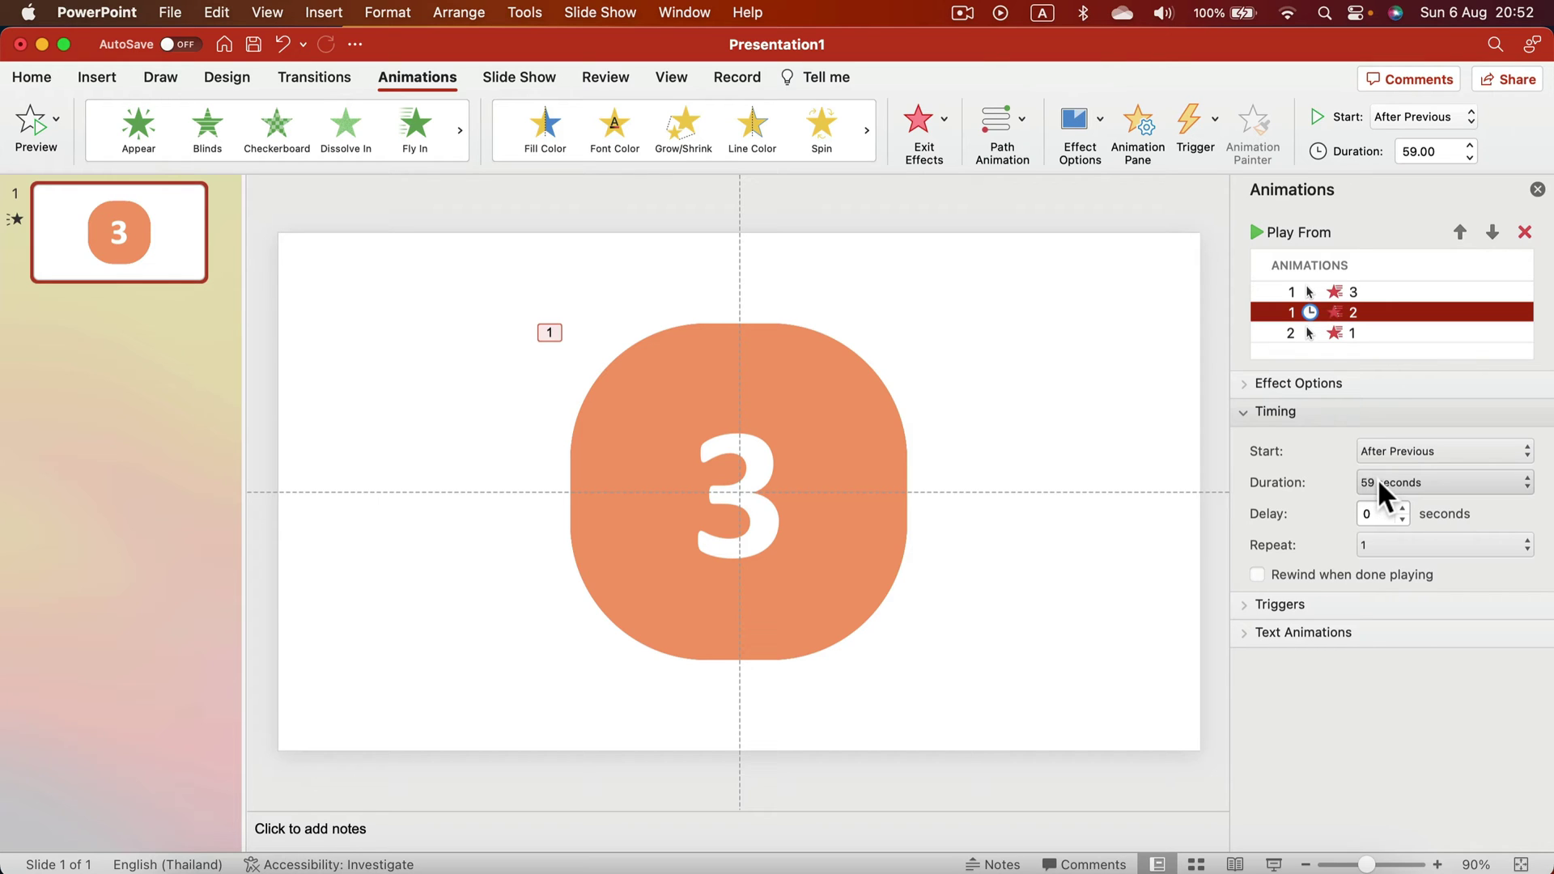
{"action": "left_click", "coordinate": [1405, 500]}
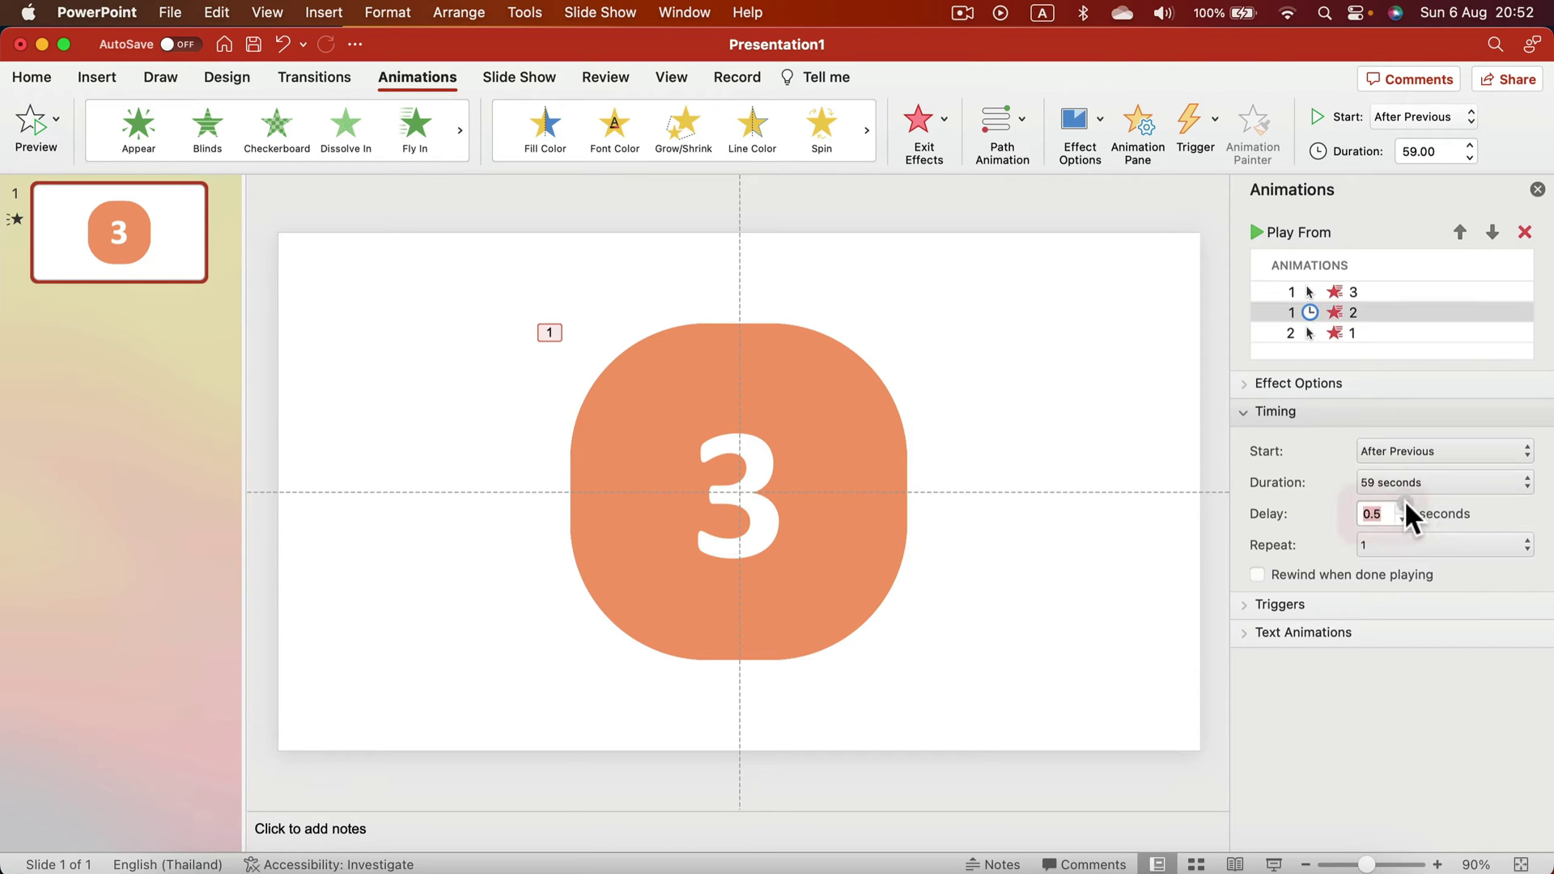
- Set tile 1's exit to start After Previous with a 1-second delay
{"action": "left_click", "coordinate": [1362, 328]}
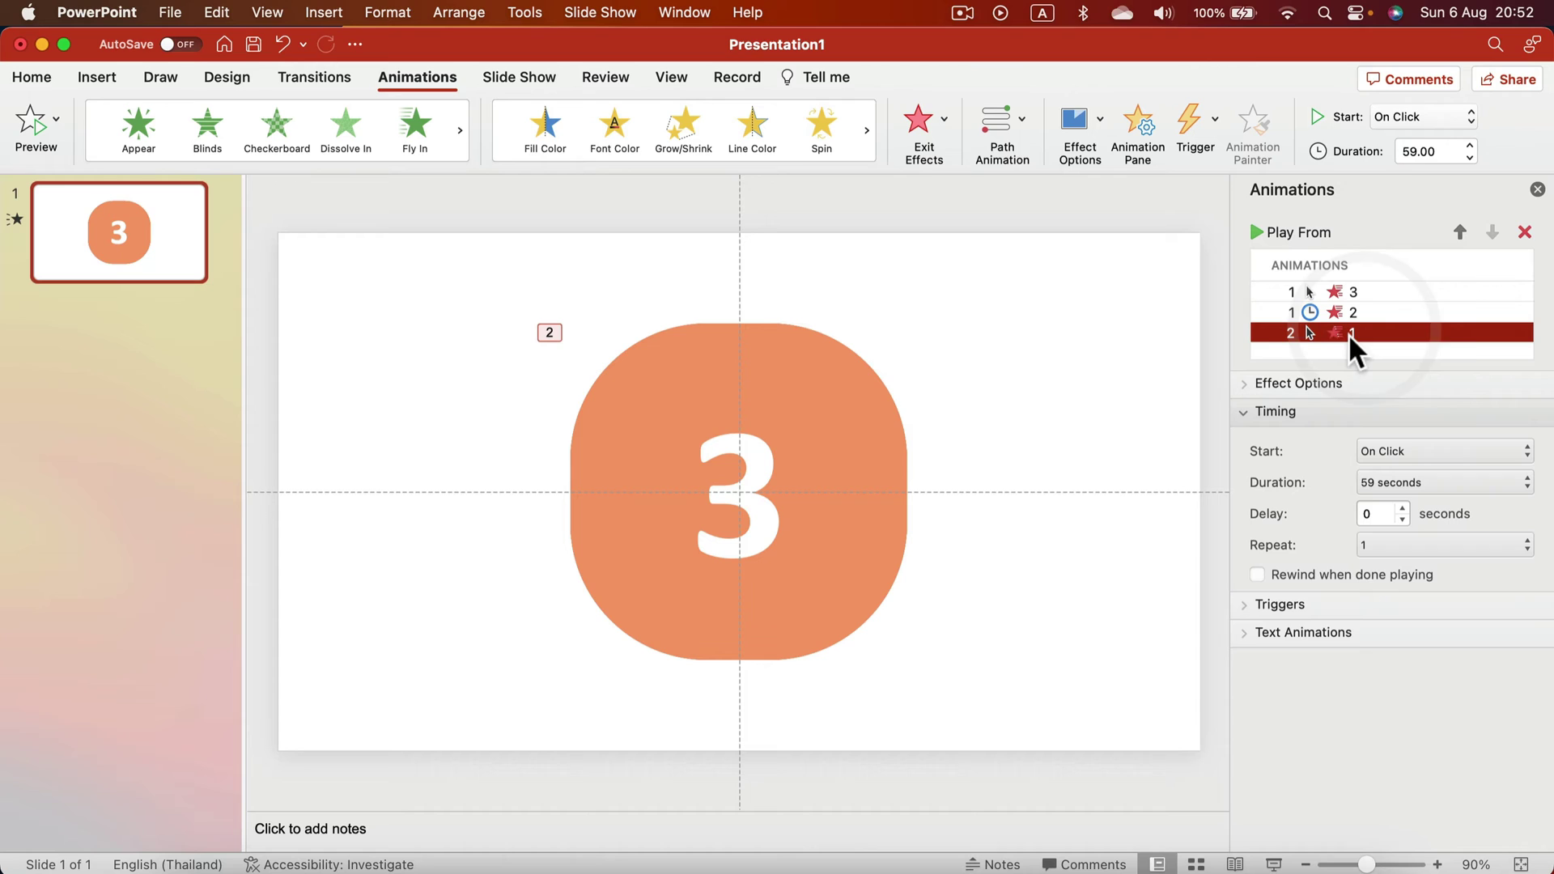
{"action": "left_click", "coordinate": [1404, 116]}
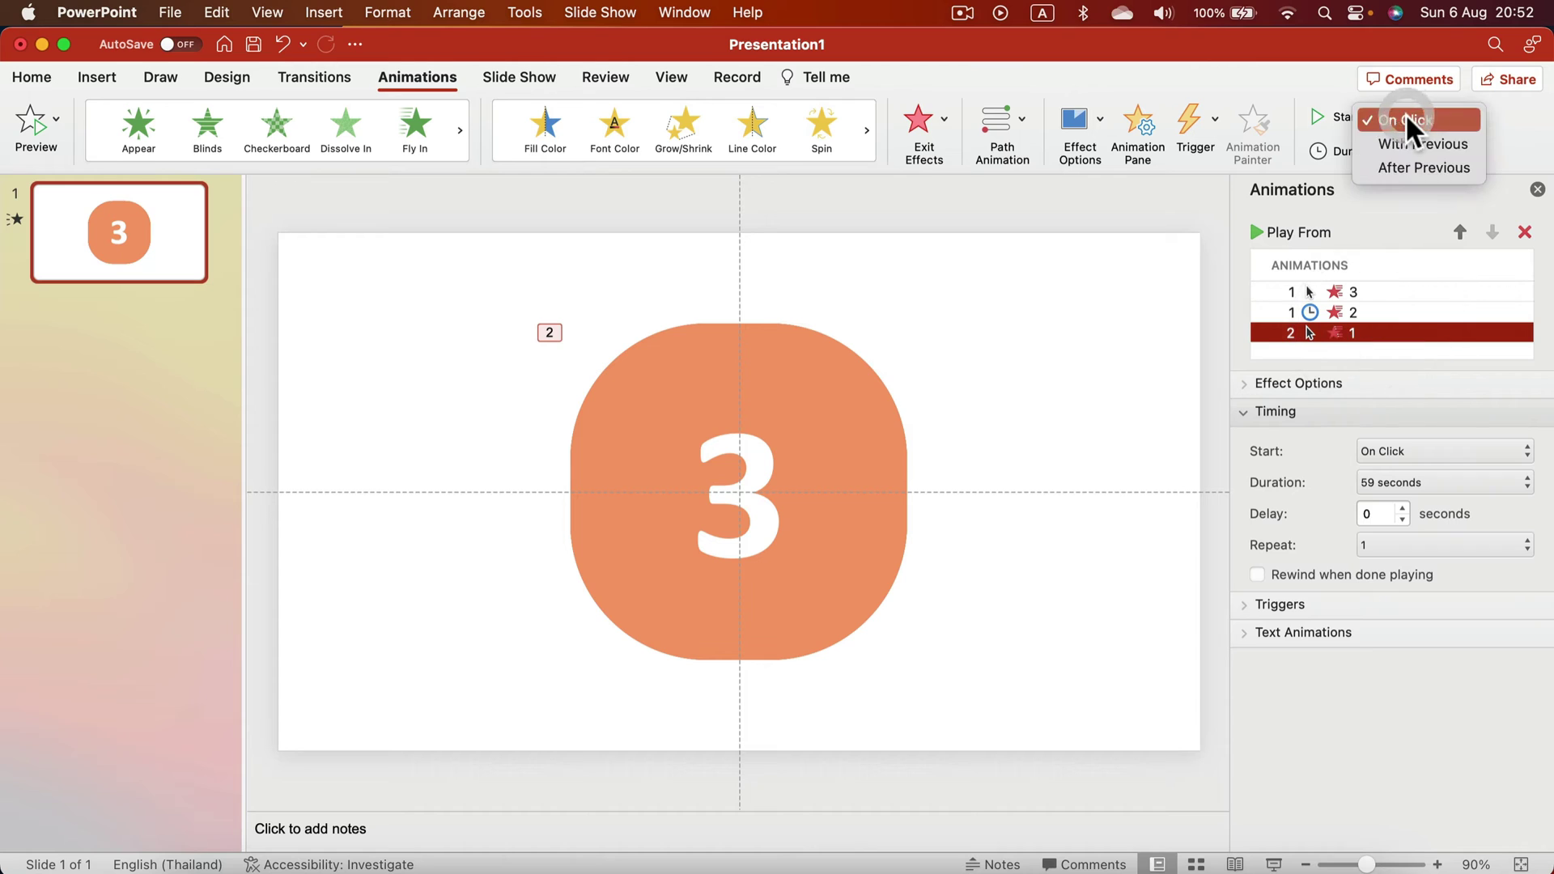
{"action": "left_click", "coordinate": [1415, 166]}
{"action": "left_click", "coordinate": [1405, 309]}
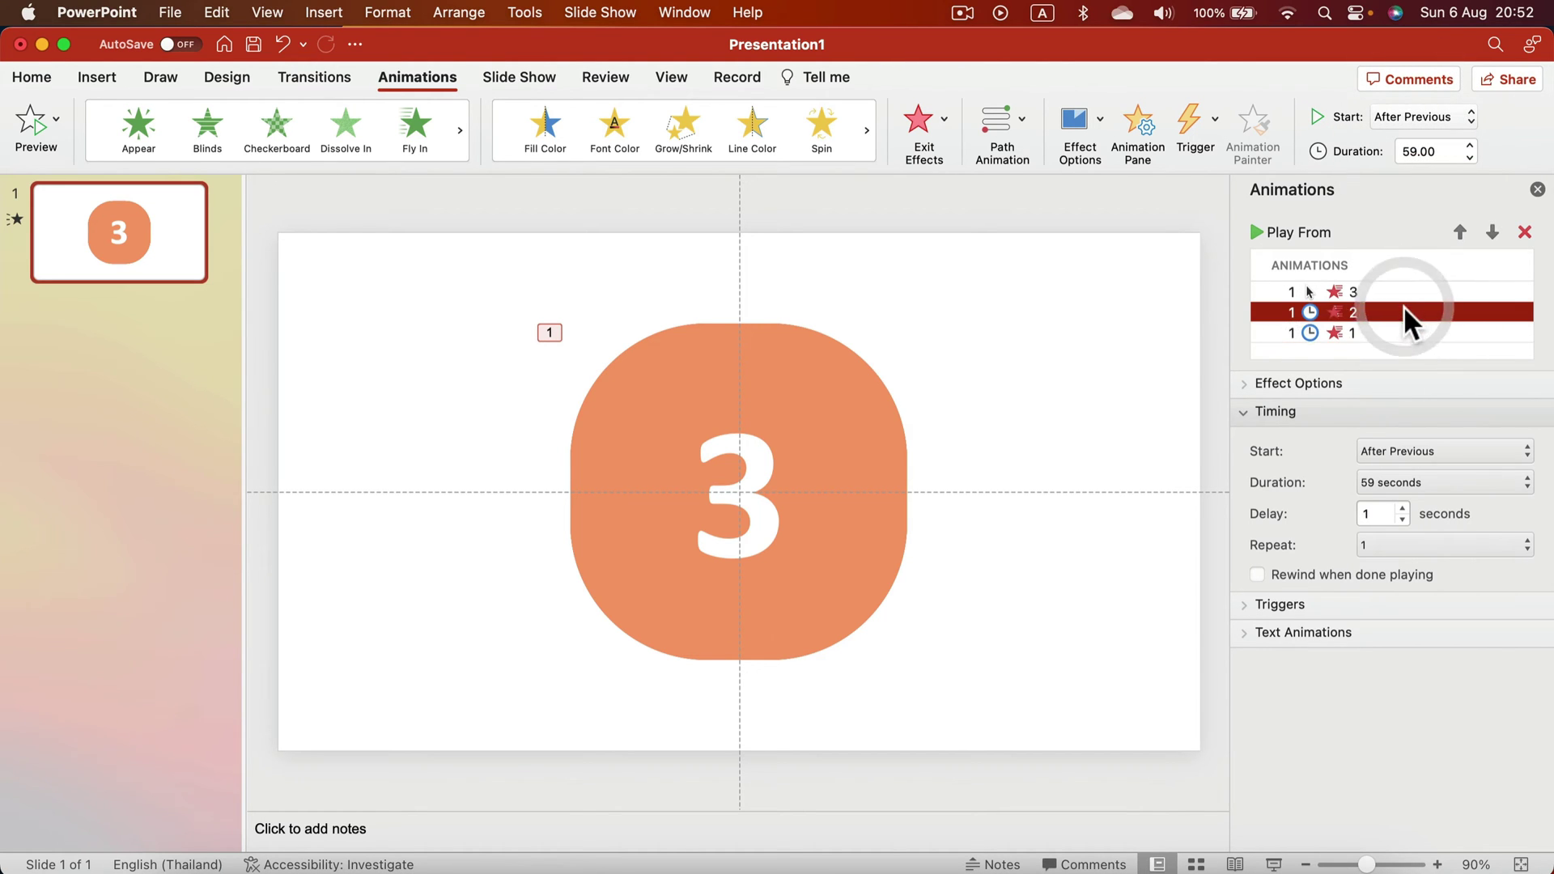
{"action": "left_click", "coordinate": [1399, 332]}
{"action": "left_click", "coordinate": [1403, 508]}
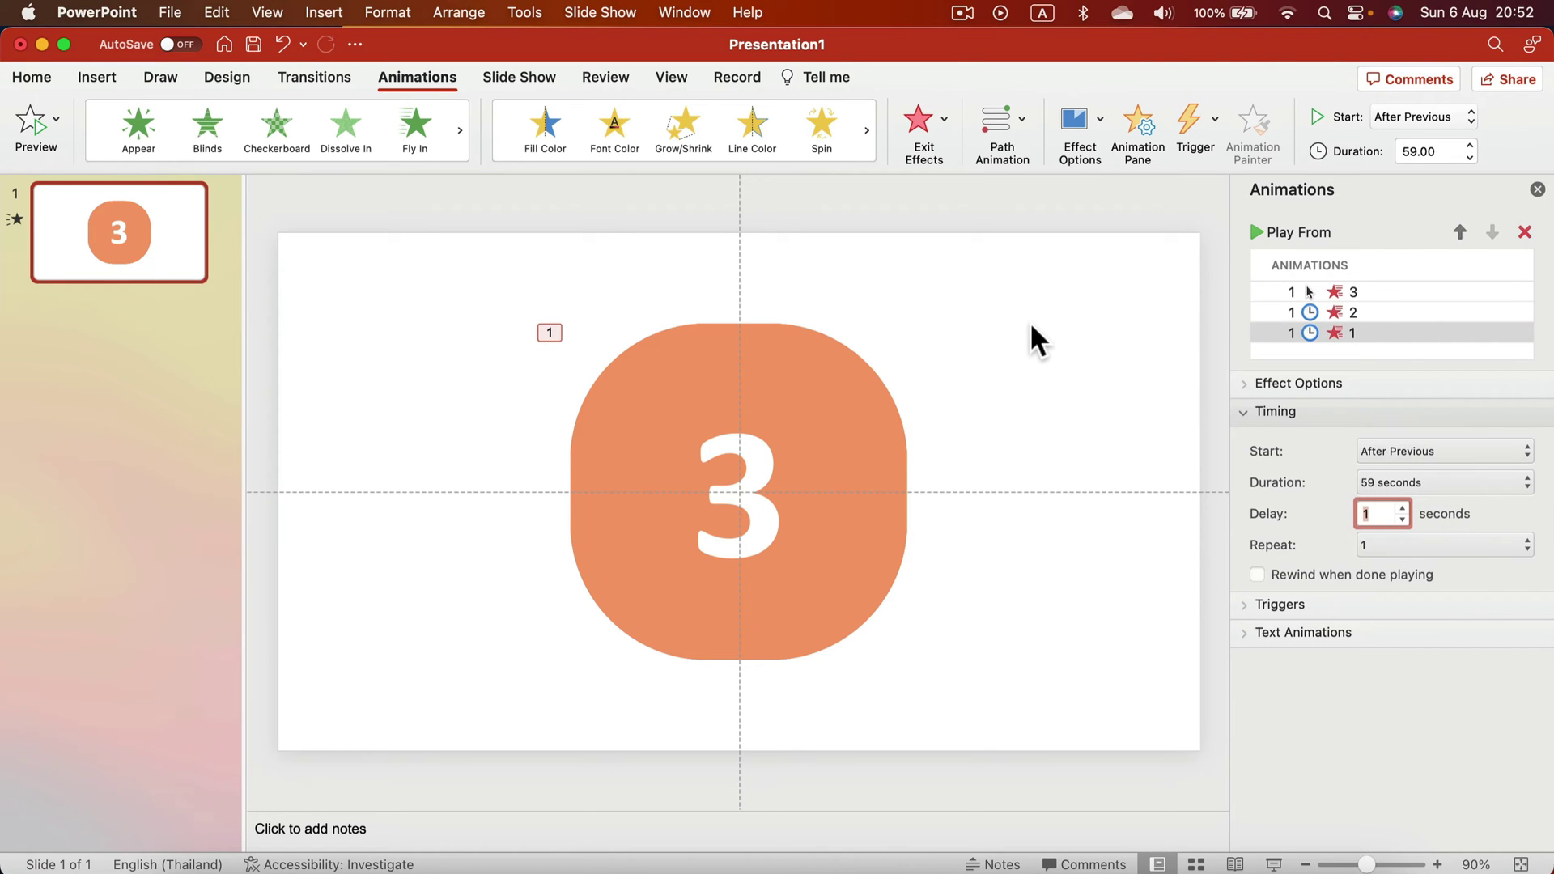
{"action": "left_click", "coordinate": [1026, 295]}
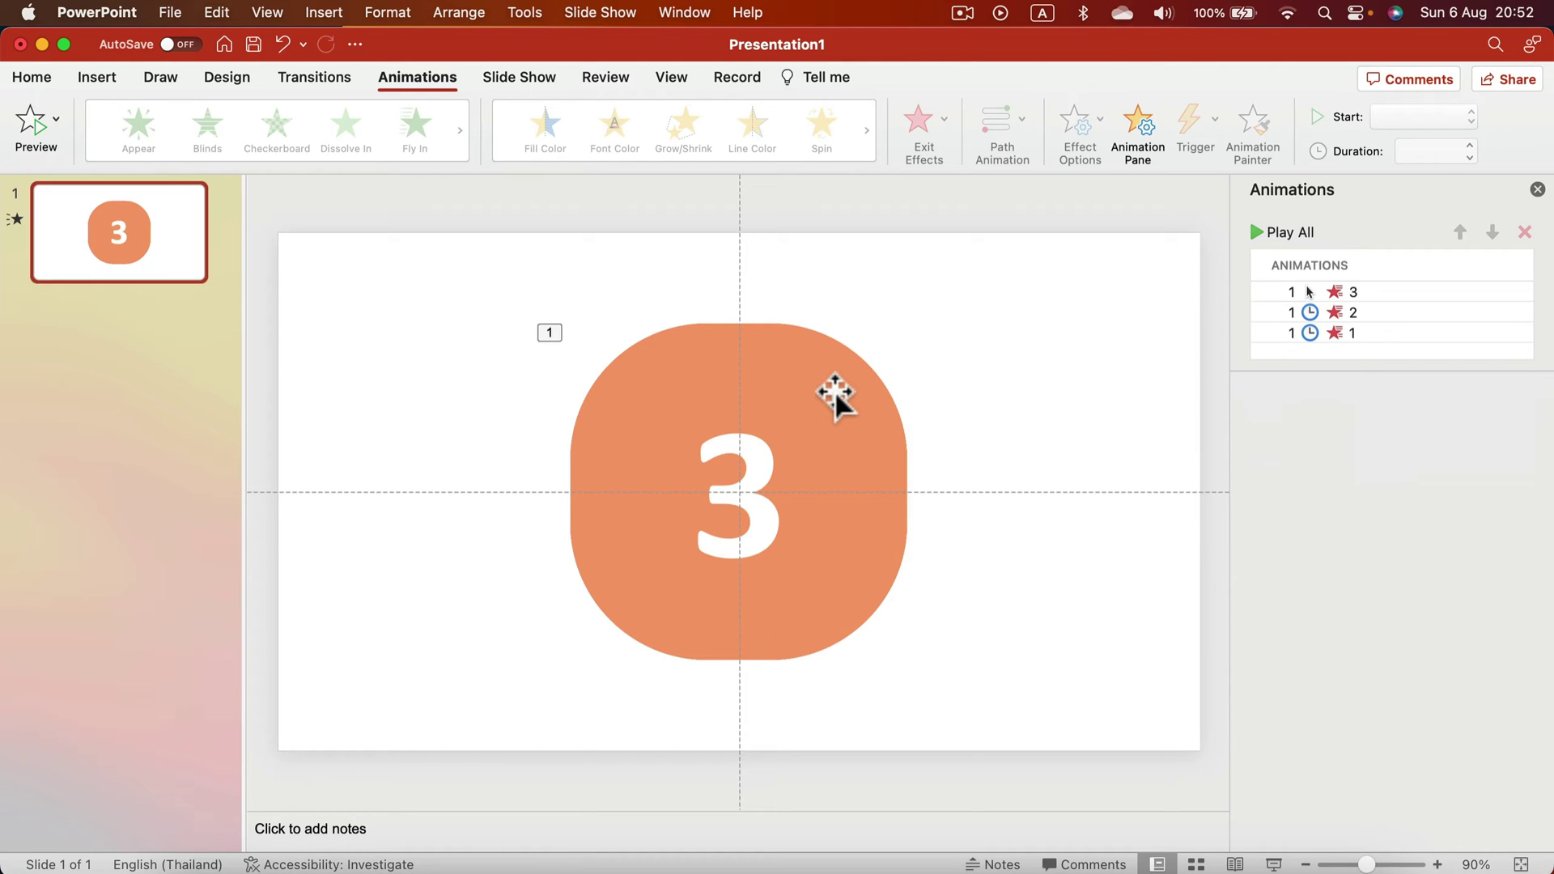
- Undo moving the 3 tile aside and play the slide show from the current slide
{"action": "left_click_drag", "start_coordinate": [622, 412], "coordinate": [1003, 233]}
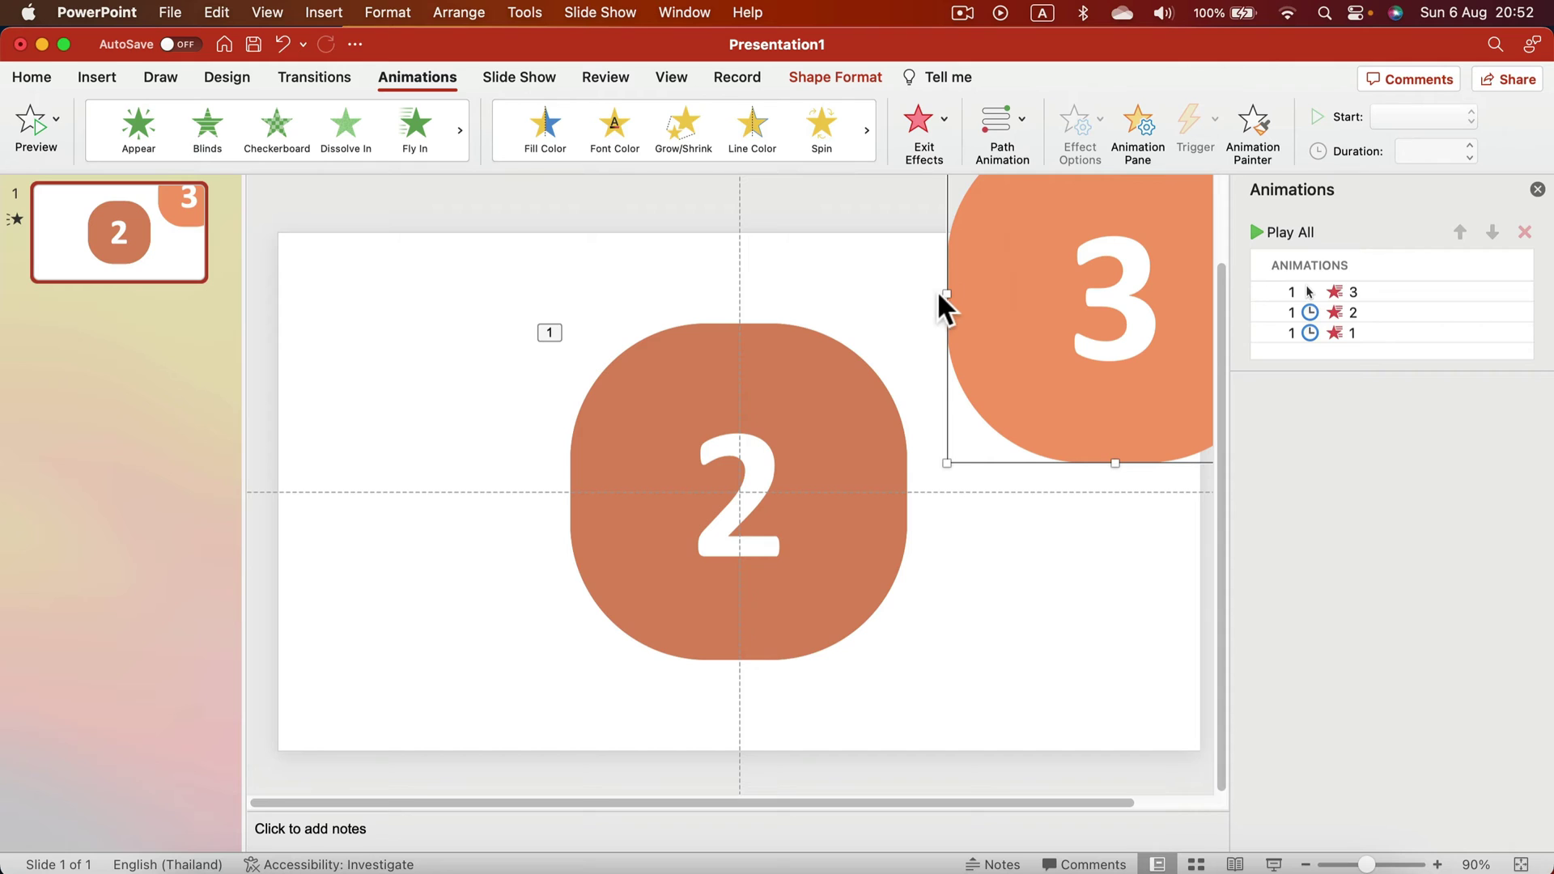
{"action": "key", "text": "super+z"}
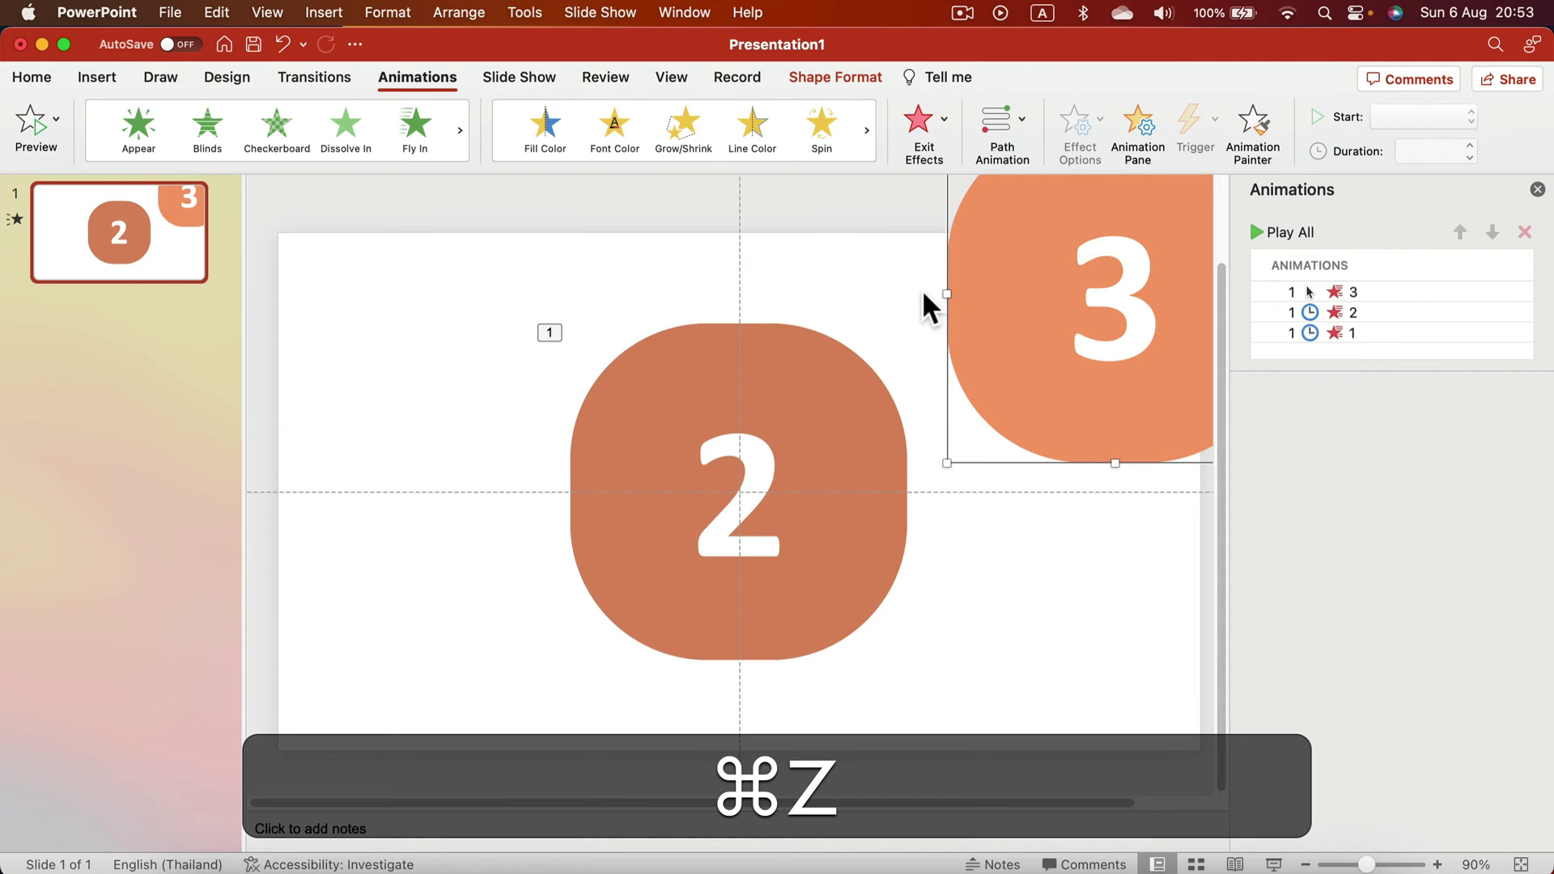
{"action": "left_click", "coordinate": [526, 65]}
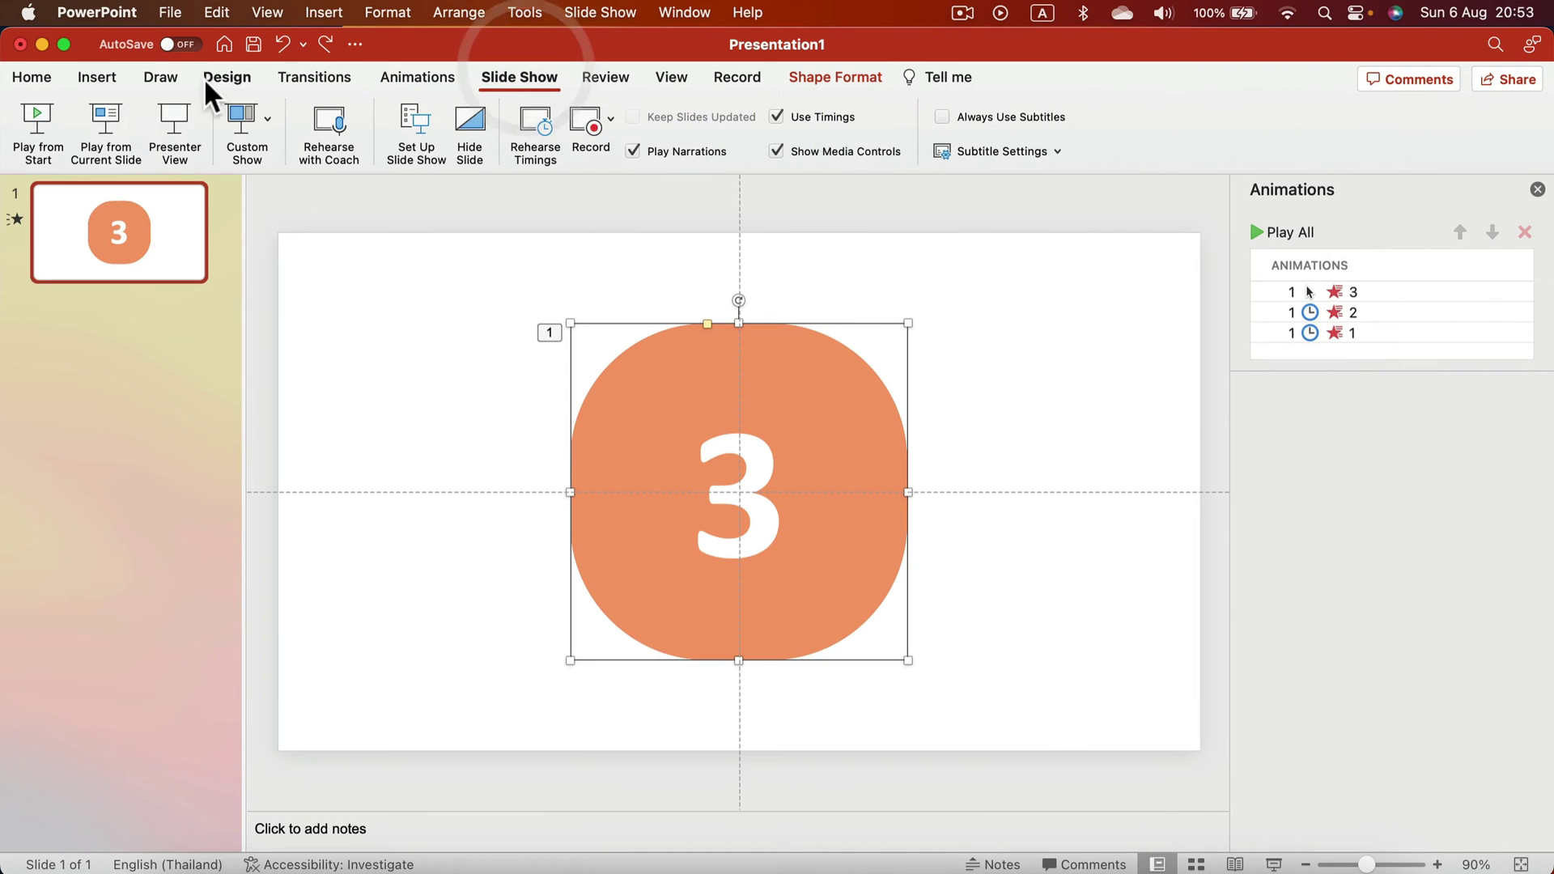
{"action": "left_click", "coordinate": [89, 115]}
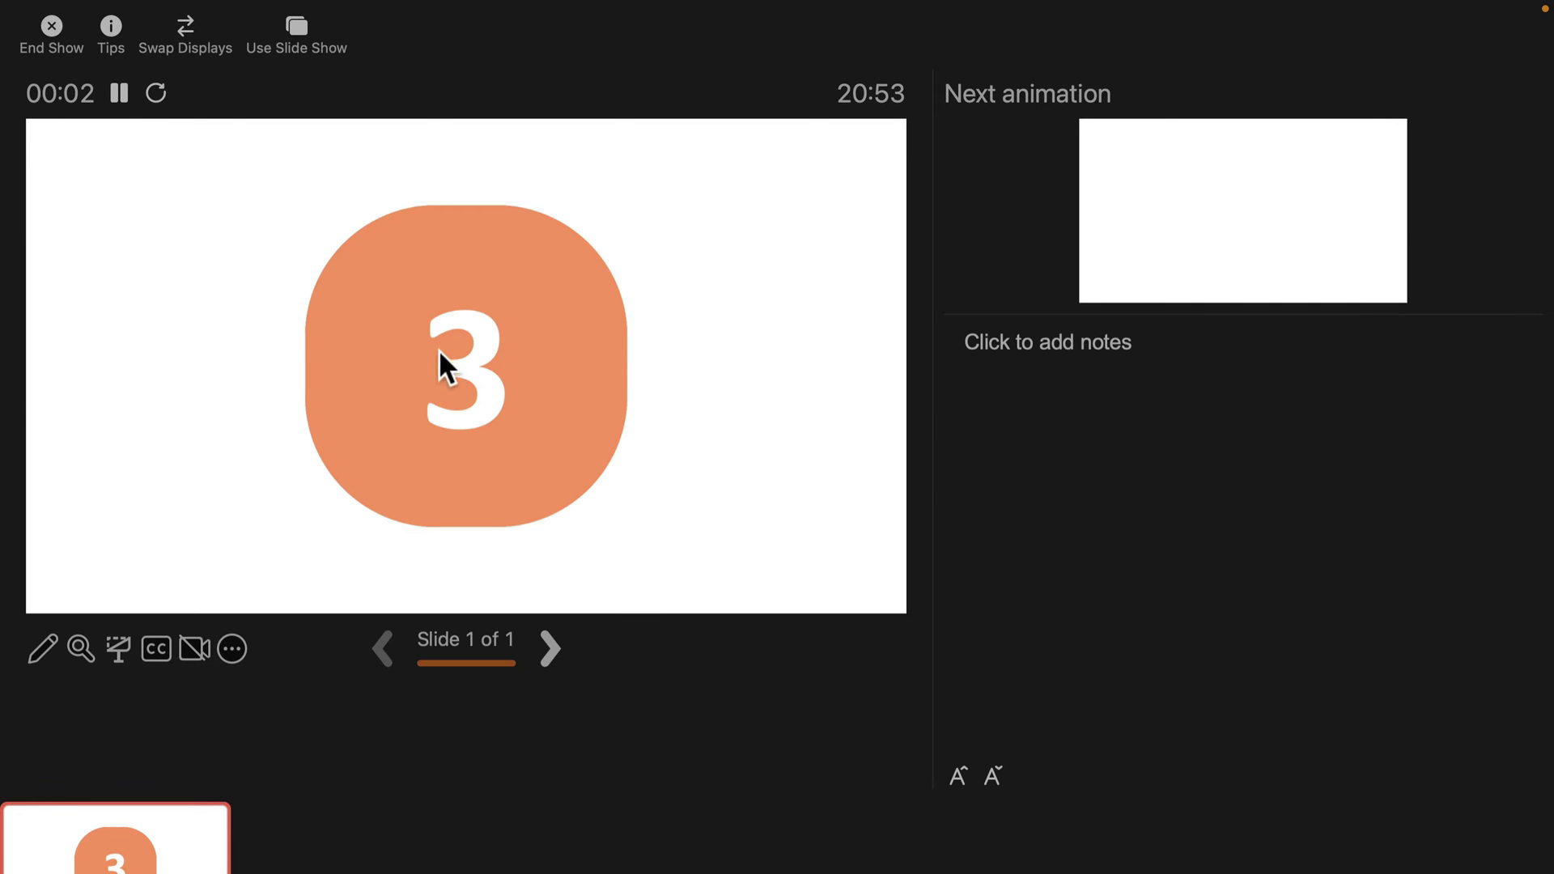
- Start the countdown in Presenter View and let the 3 tile exit after about a minute
{"action": "left_click", "coordinate": [706, 356]}
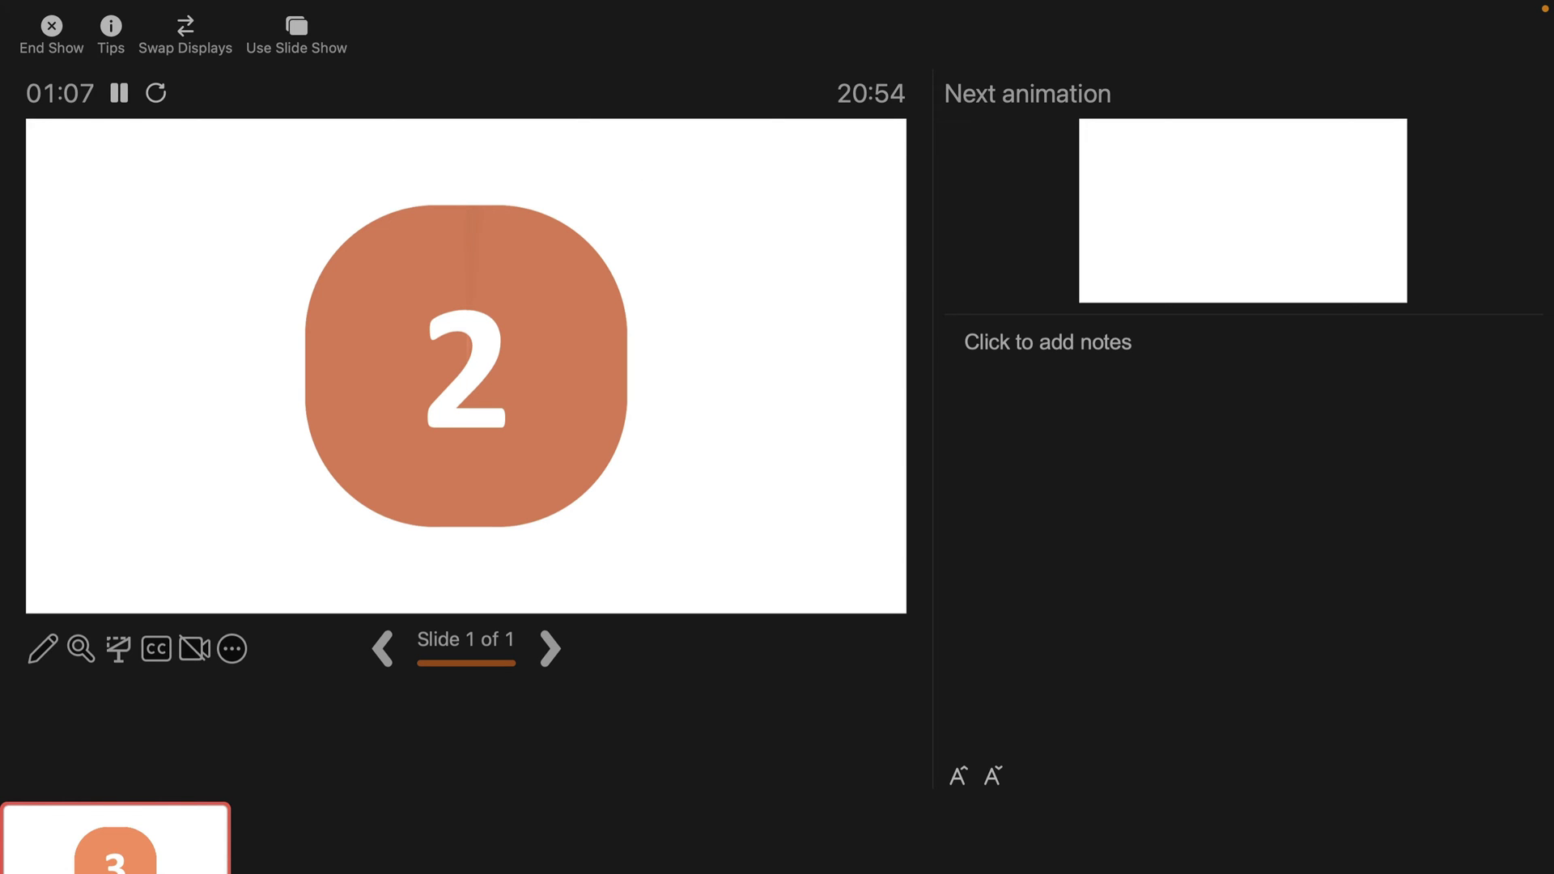
- Advance past the last animation so the 2 tile exits and the 1 tile wheels away
{"action": "left_click", "coordinate": [654, 189]}
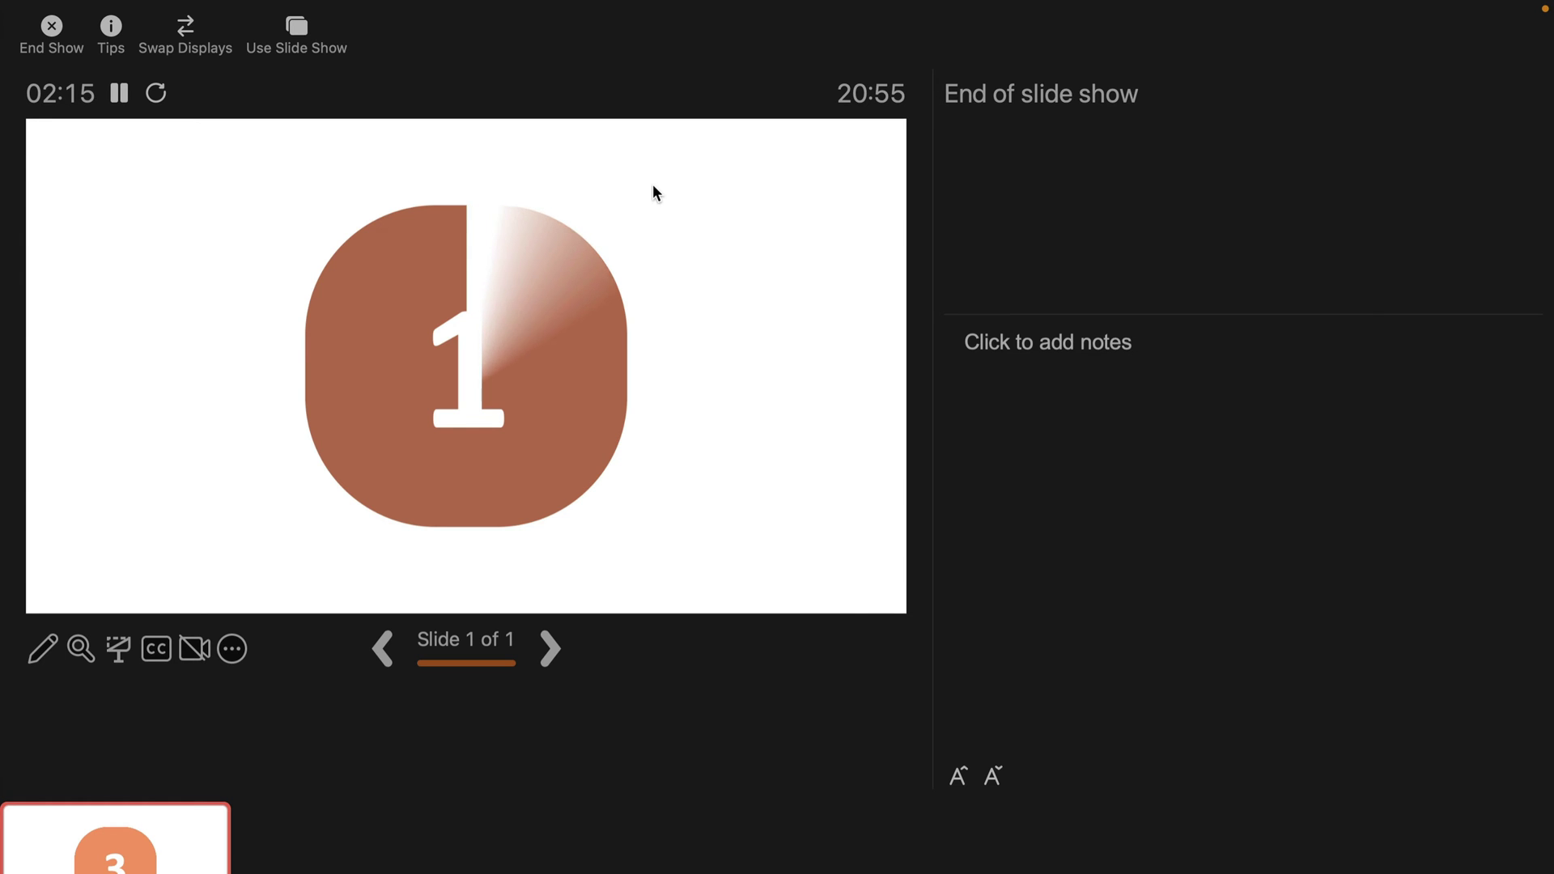
- End the show, duplicate the countdown slide, and move slide 2's 3 tile off the stack
{"action": "left_click", "coordinate": [653, 192]}
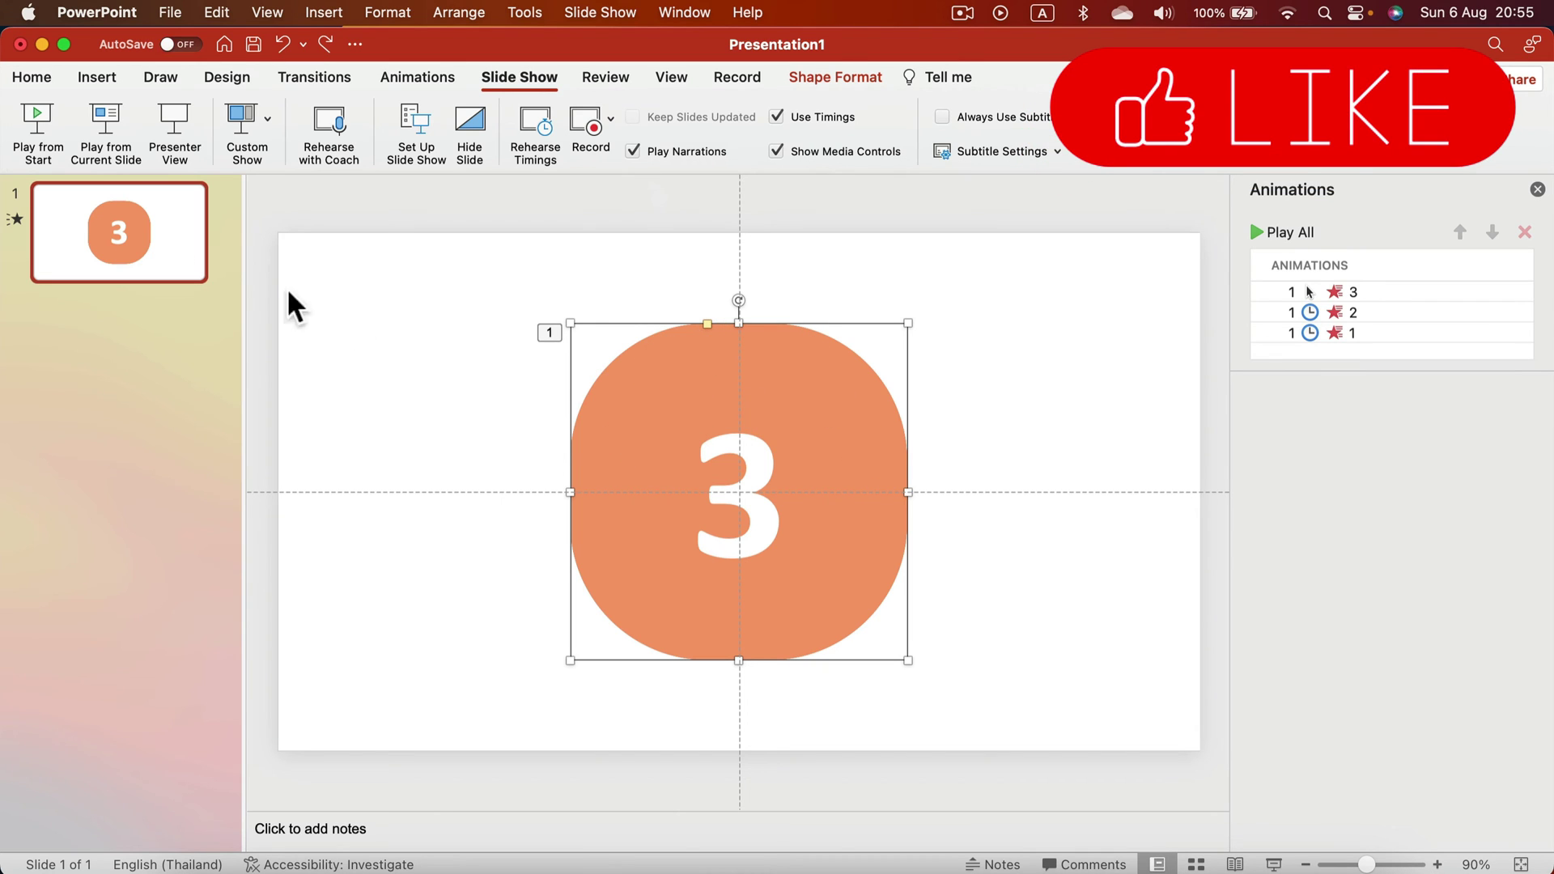
{"action": "right_click", "coordinate": [166, 209]}
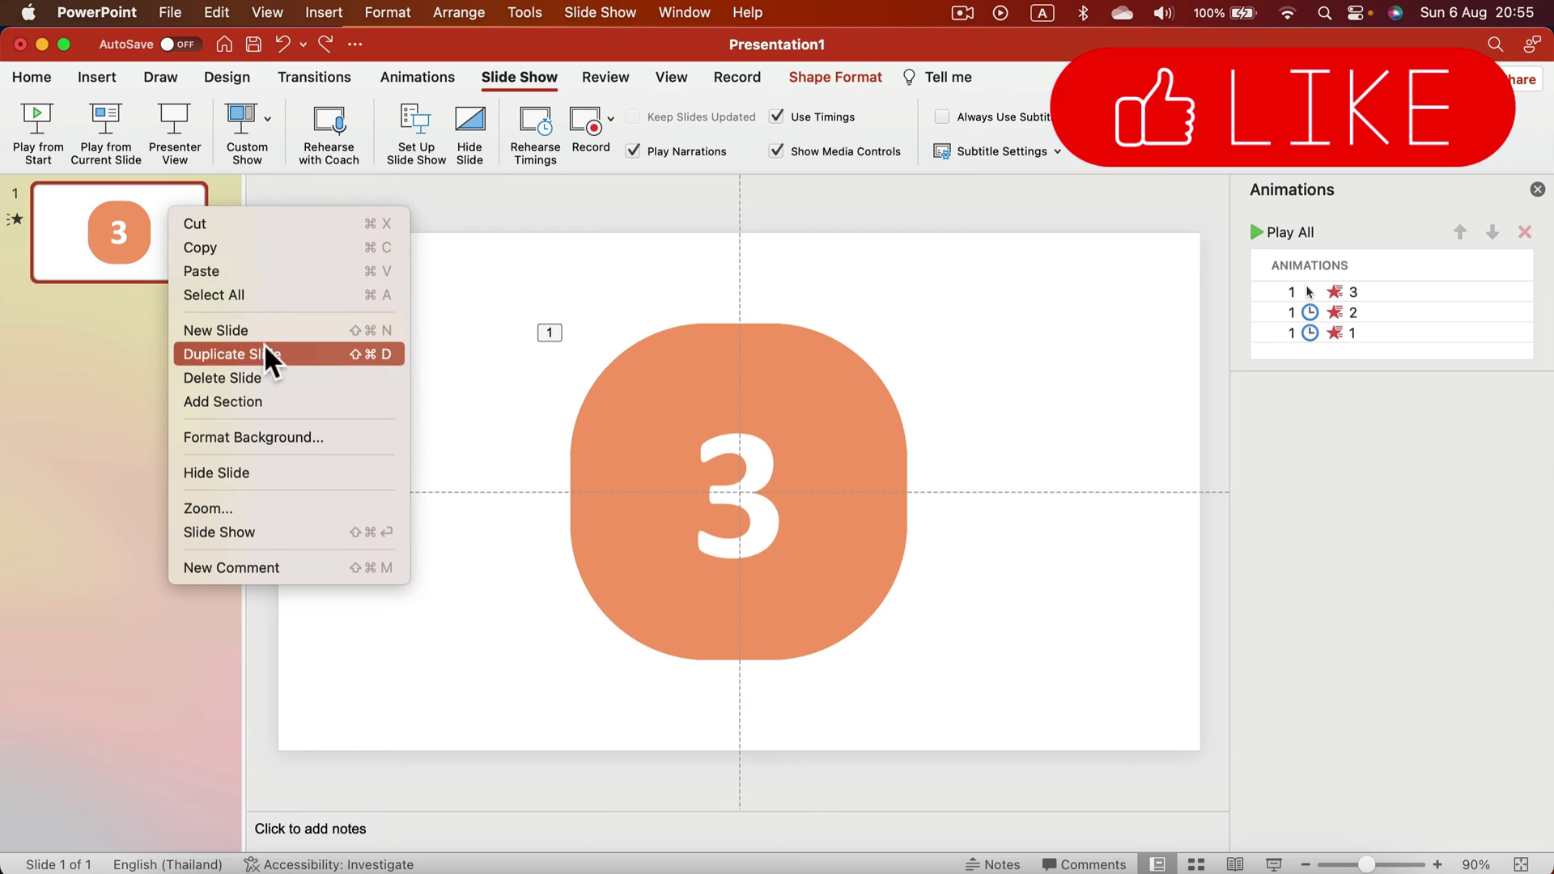
{"action": "left_click", "coordinate": [238, 353]}
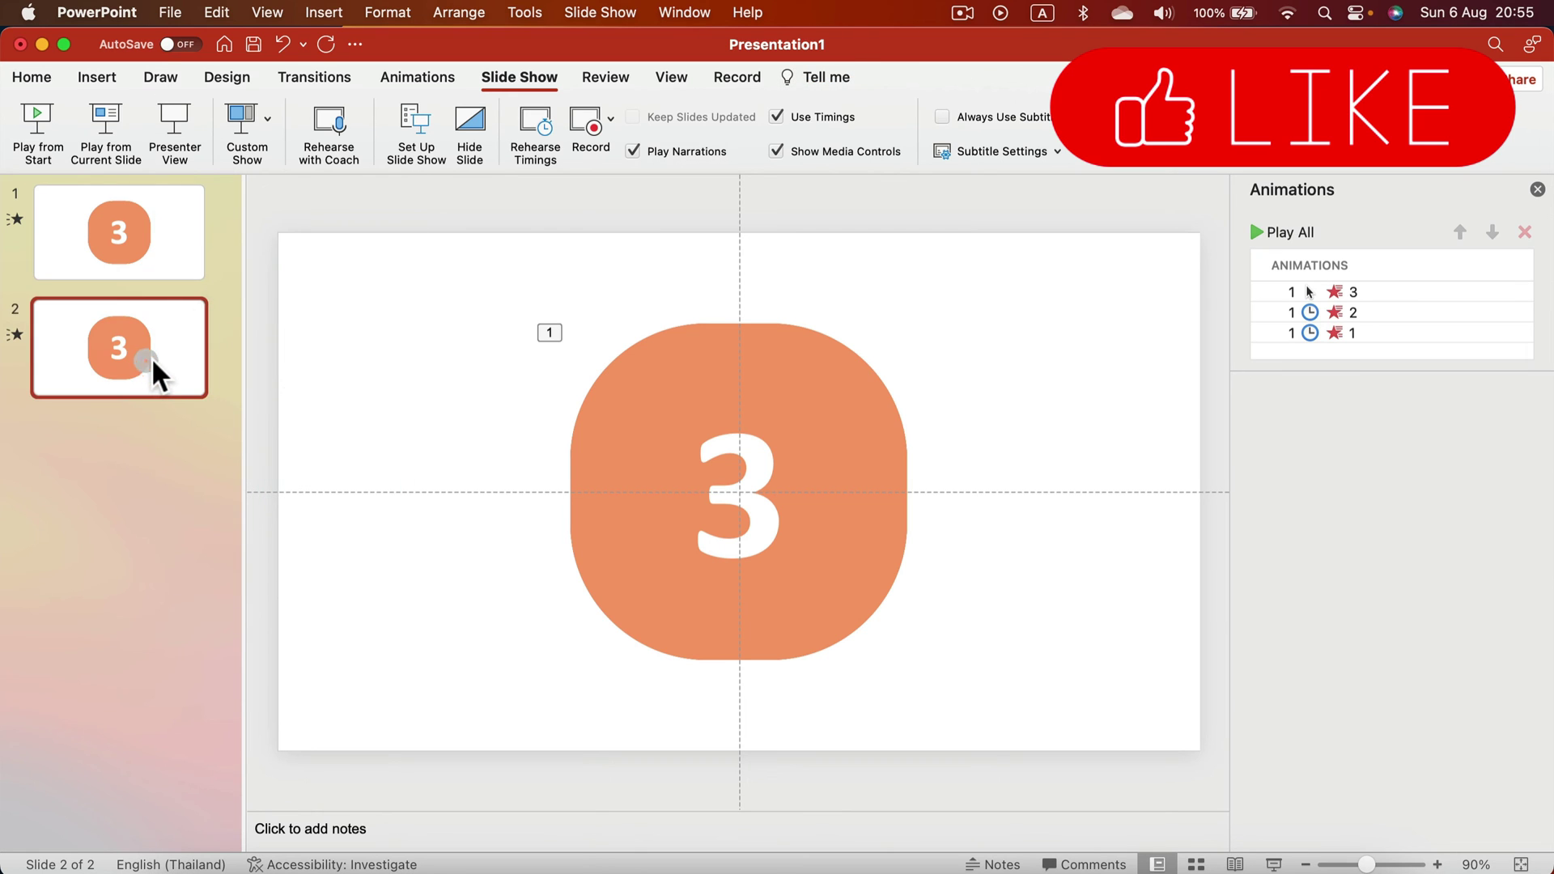
{"action": "left_click", "coordinate": [152, 357]}
{"action": "left_click_drag", "start_coordinate": [681, 348], "coordinate": [930, 288]}
- Spread tiles 1, 2 and 3 apart into an overlapping left-to-right row
{"action": "left_click_drag", "start_coordinate": [646, 420], "coordinate": [700, 374]}
{"action": "left_click_drag", "start_coordinate": [610, 473], "coordinate": [339, 445]}
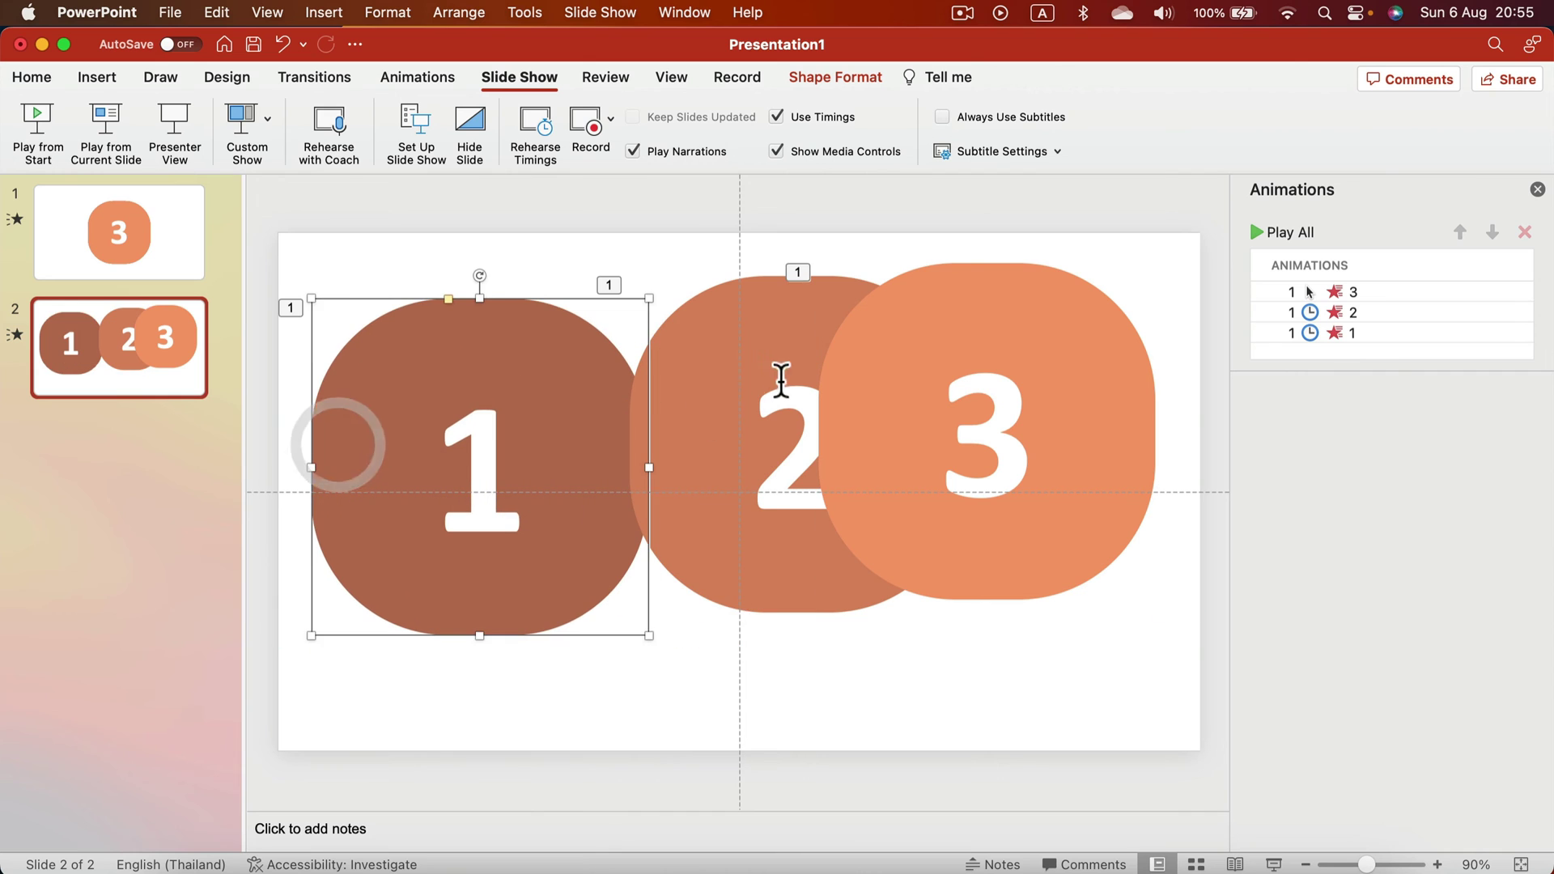
{"action": "left_click", "coordinate": [764, 356]}
{"action": "left_click_drag", "start_coordinate": [764, 356], "coordinate": [618, 336]}
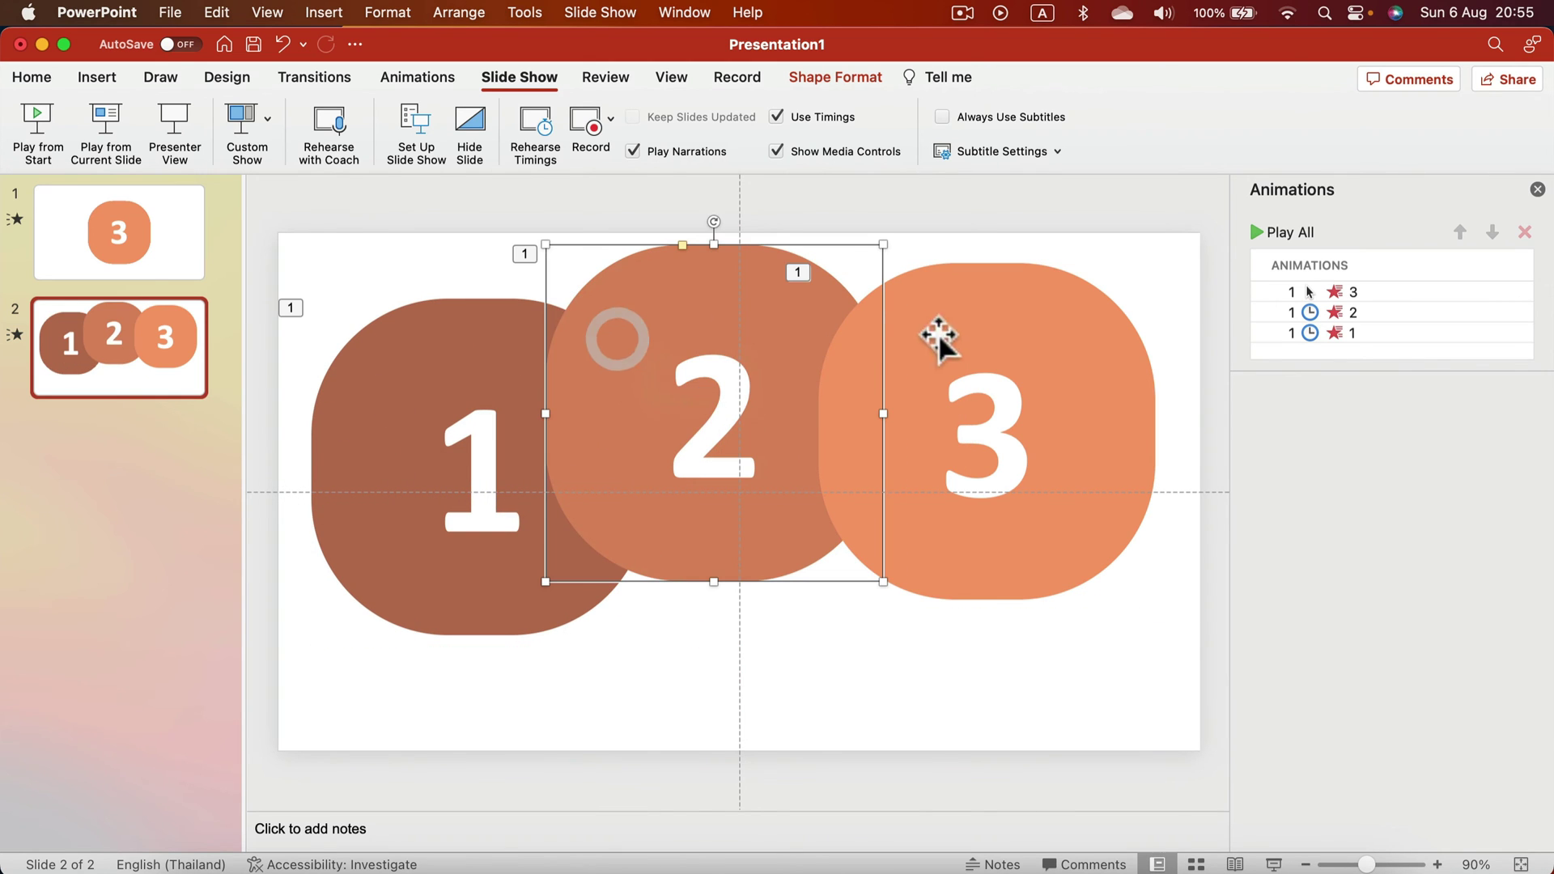
{"action": "left_click_drag", "start_coordinate": [1041, 302], "coordinate": [968, 301]}
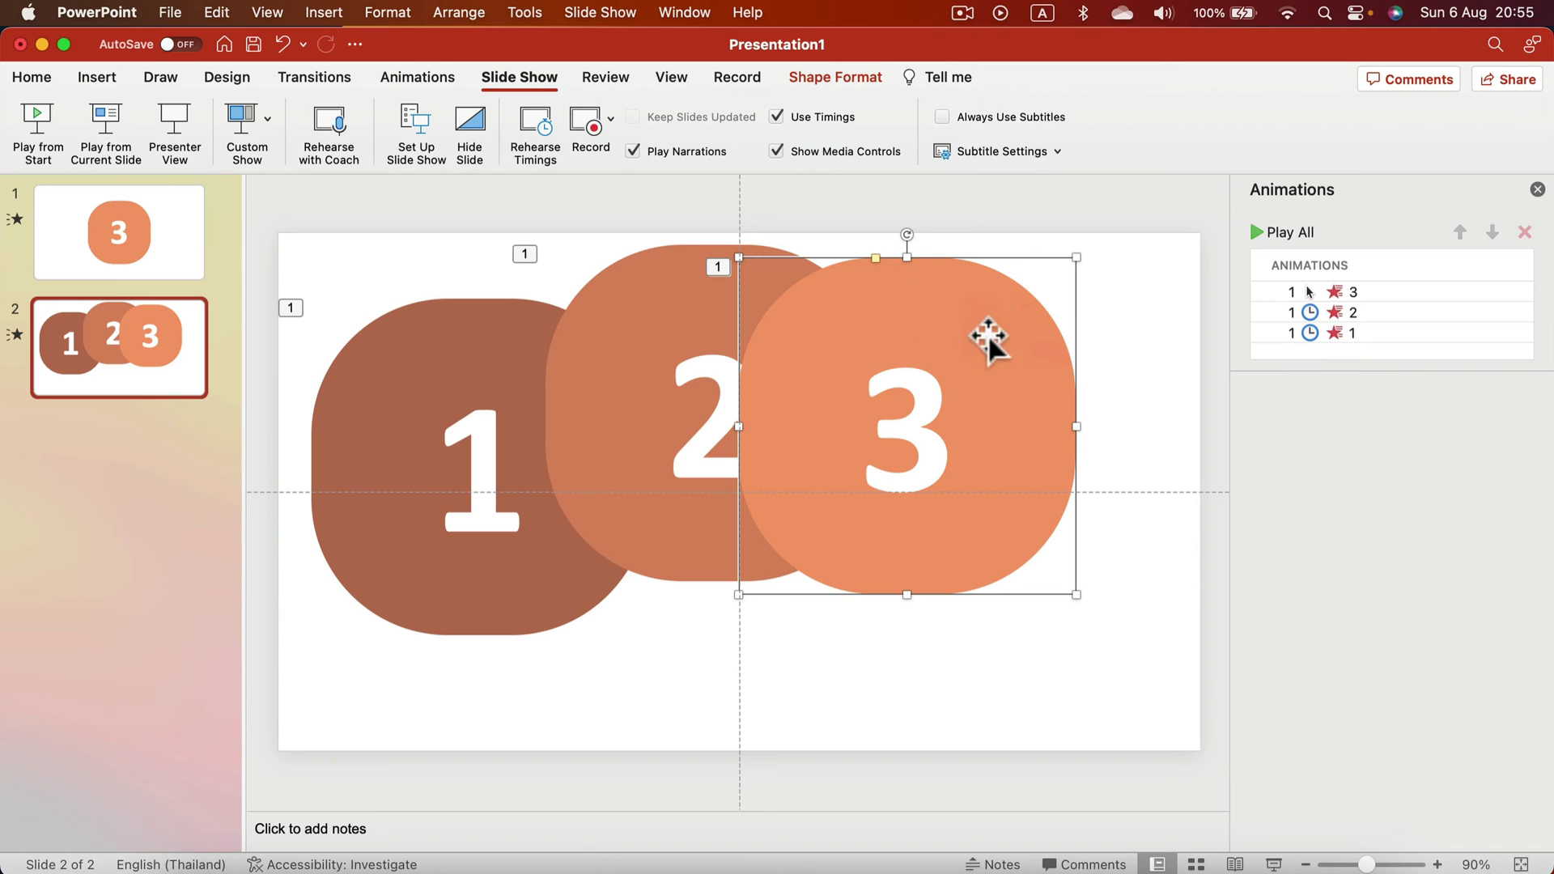
- Paste a copy of the 3 tile, renumber it 4, and place it right of tile 3
{"action": "key", "text": "super+c"}
{"action": "key", "text": "super+v"}
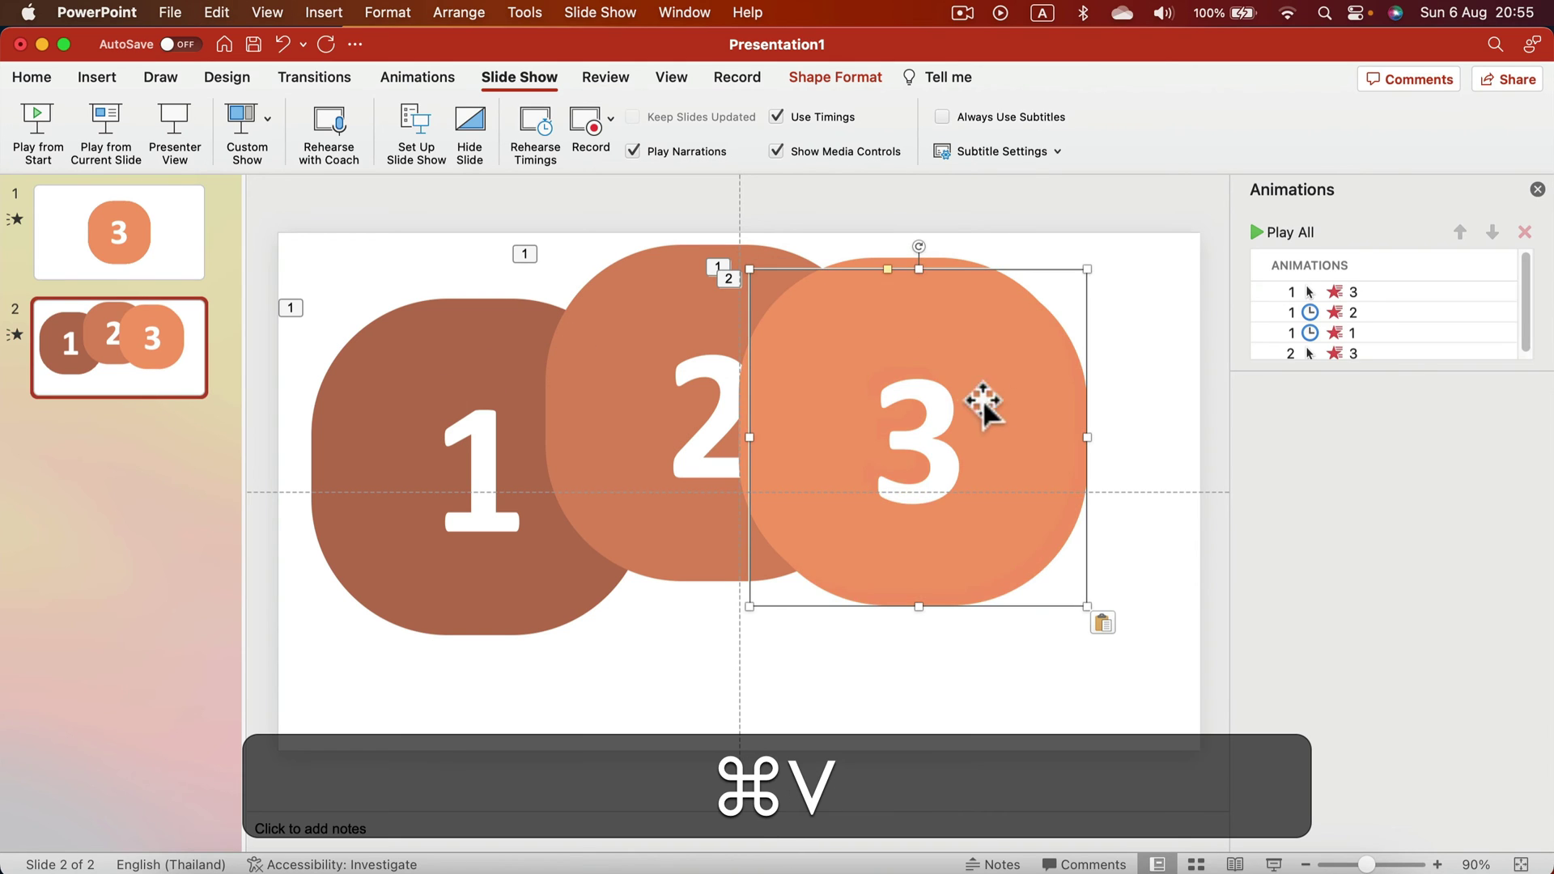
{"action": "left_click_drag", "start_coordinate": [983, 399], "coordinate": [1068, 393]}
{"action": "left_click", "coordinate": [1069, 392]}
{"action": "double_click", "coordinate": [988, 478]}
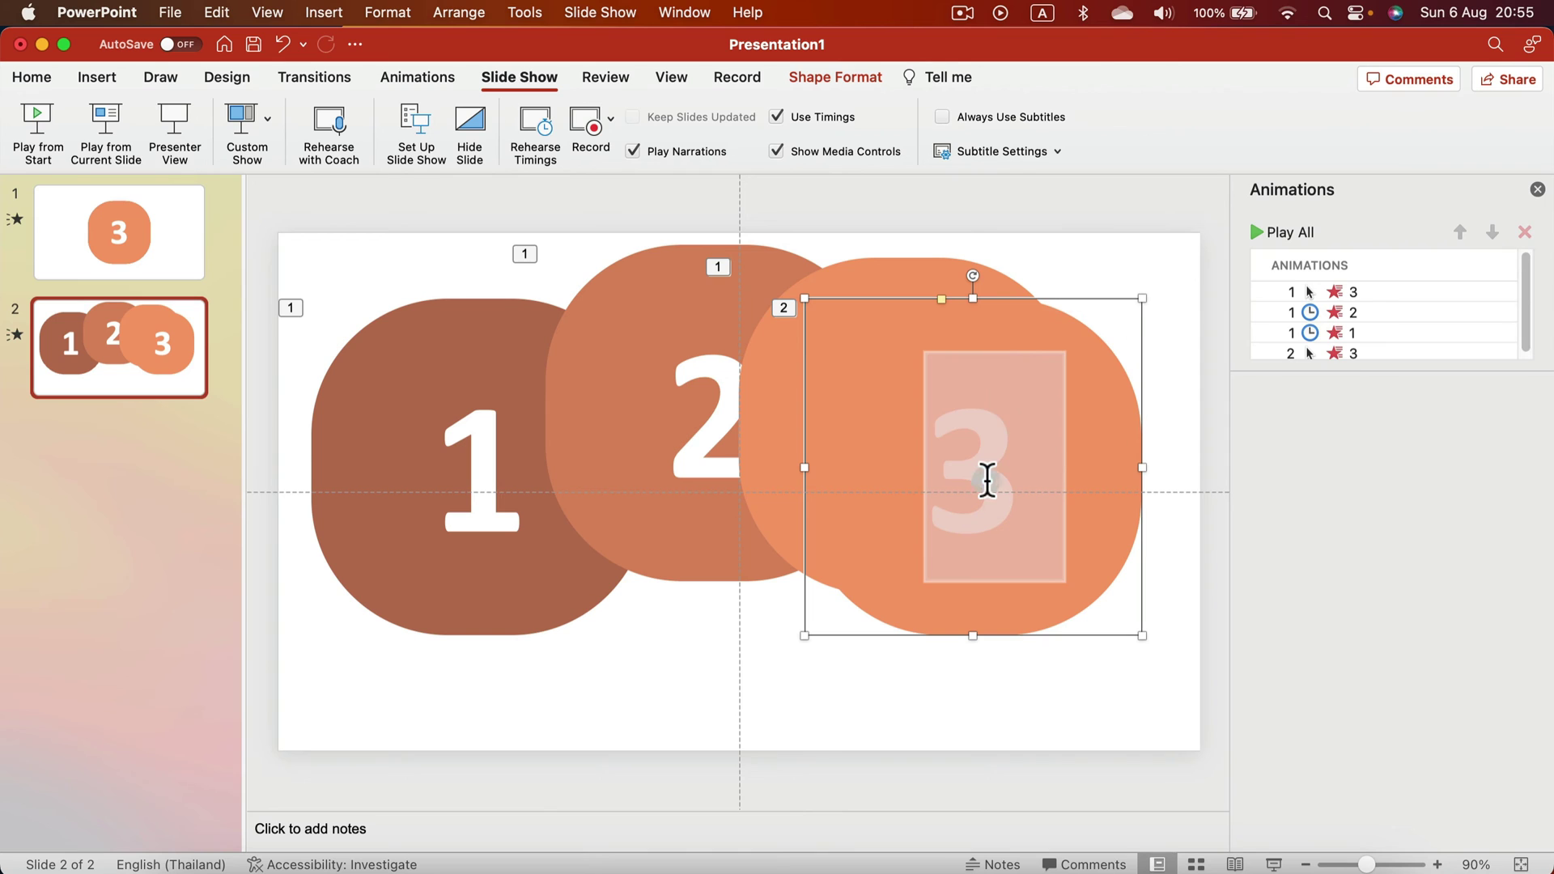
{"action": "type", "text": "4"}
{"action": "left_click", "coordinate": [1120, 280]}
{"action": "left_click", "coordinate": [1007, 404]}
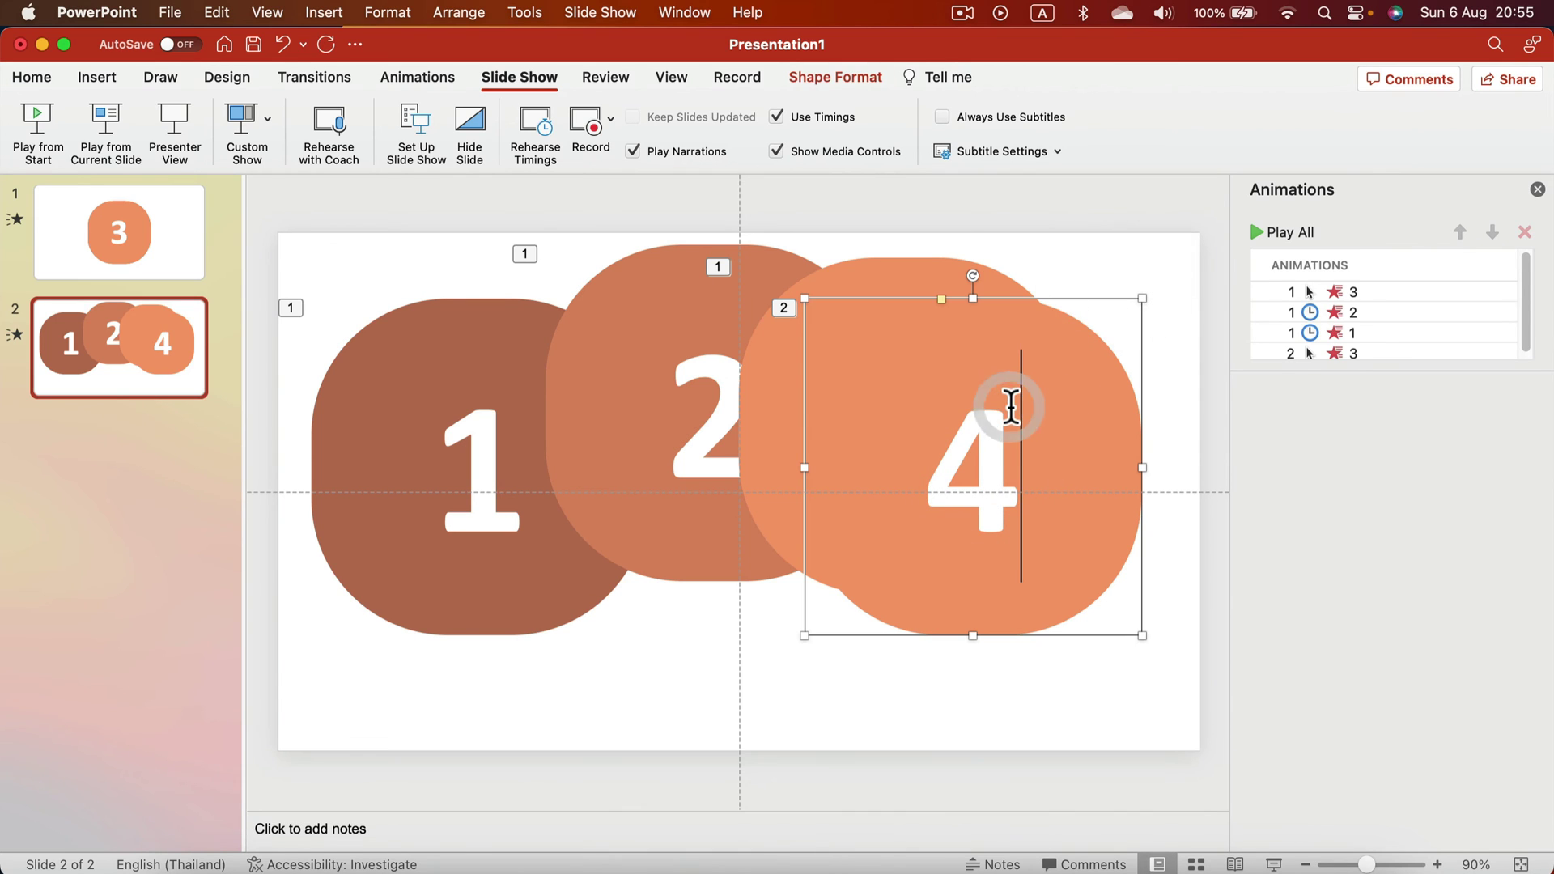
{"action": "left_click_drag", "start_coordinate": [1010, 406], "coordinate": [1072, 437]}
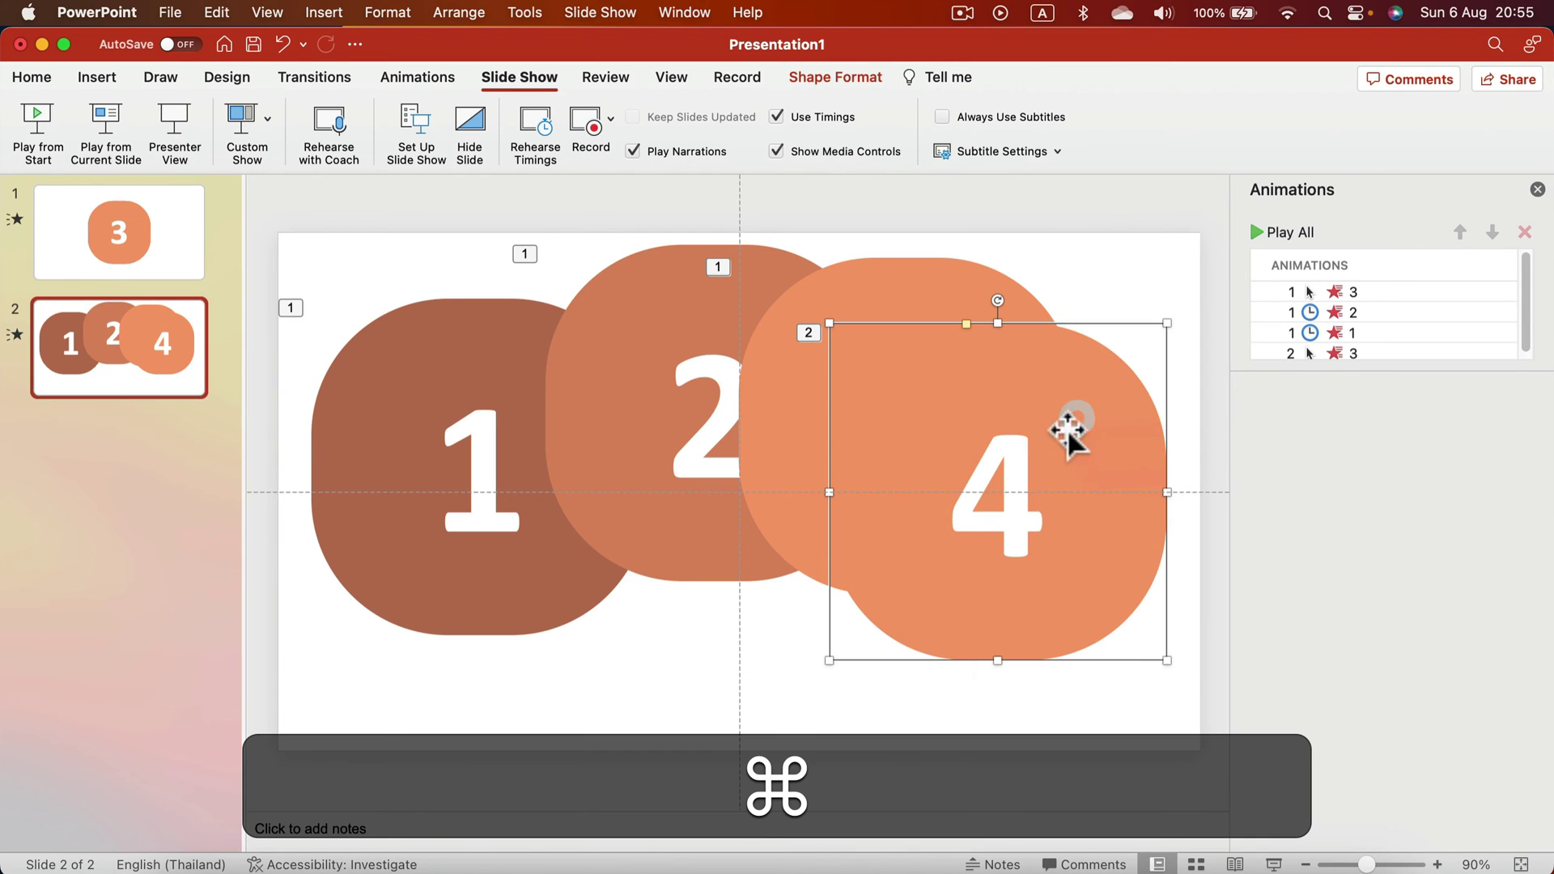
- Paste a copy of the 4 tile beside it and renumber it 5
{"action": "key", "text": "super+c"}
{"action": "key", "text": "super+v"}
{"action": "left_click_drag", "start_coordinate": [916, 440], "coordinate": [1010, 512]}
{"action": "left_click", "coordinate": [874, 540]}
{"action": "double_click", "coordinate": [920, 548]}
{"action": "type", "text": "5"}
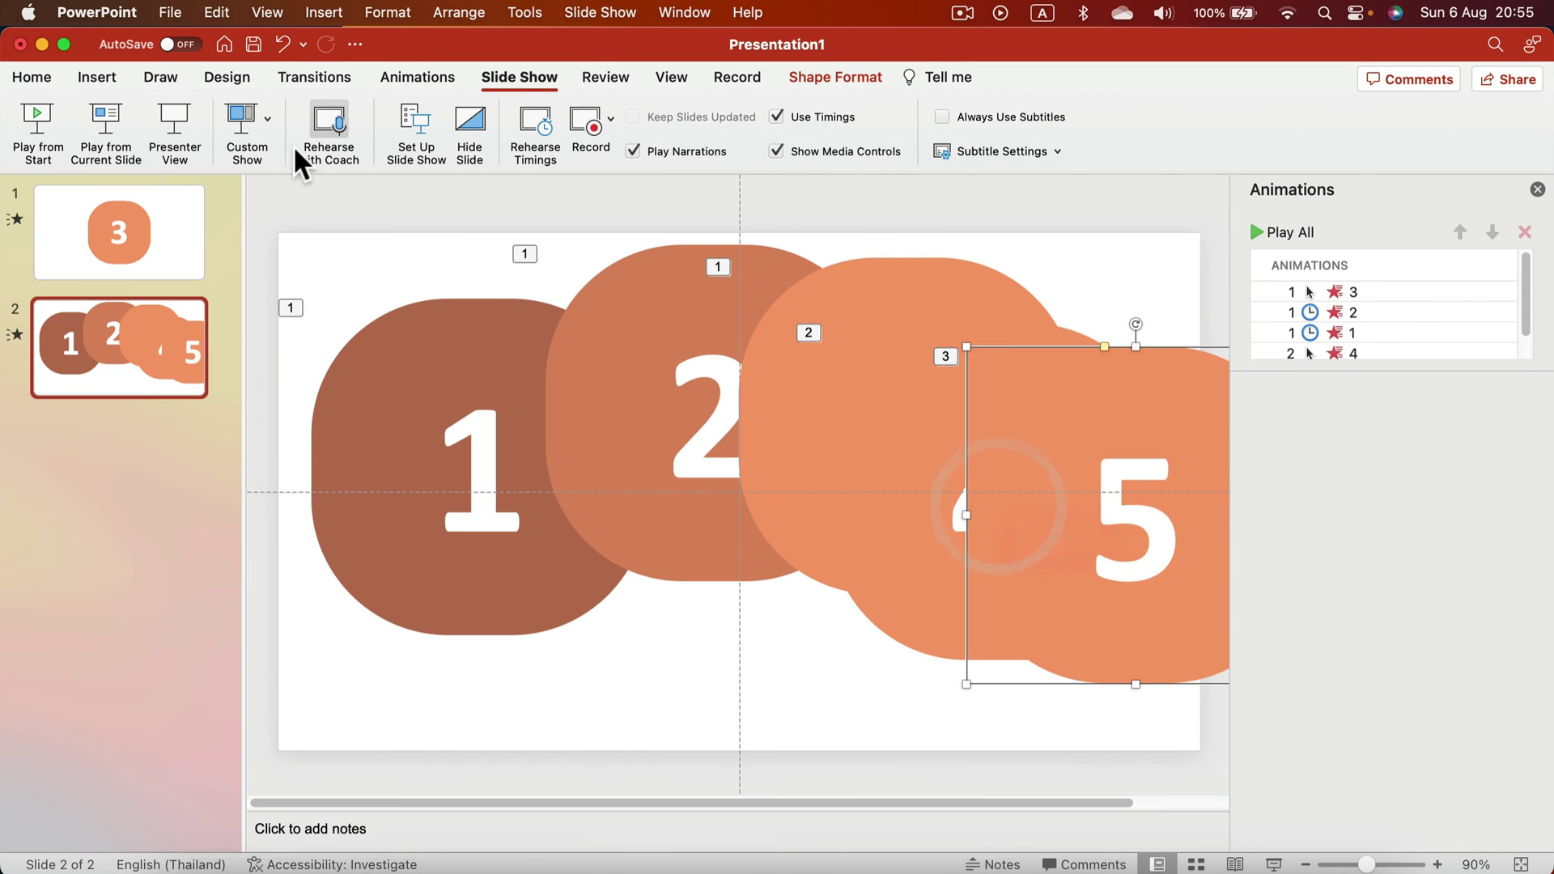
- Fill tile 5 with dark red and tile 4 with red
{"action": "left_click", "coordinate": [834, 77]}
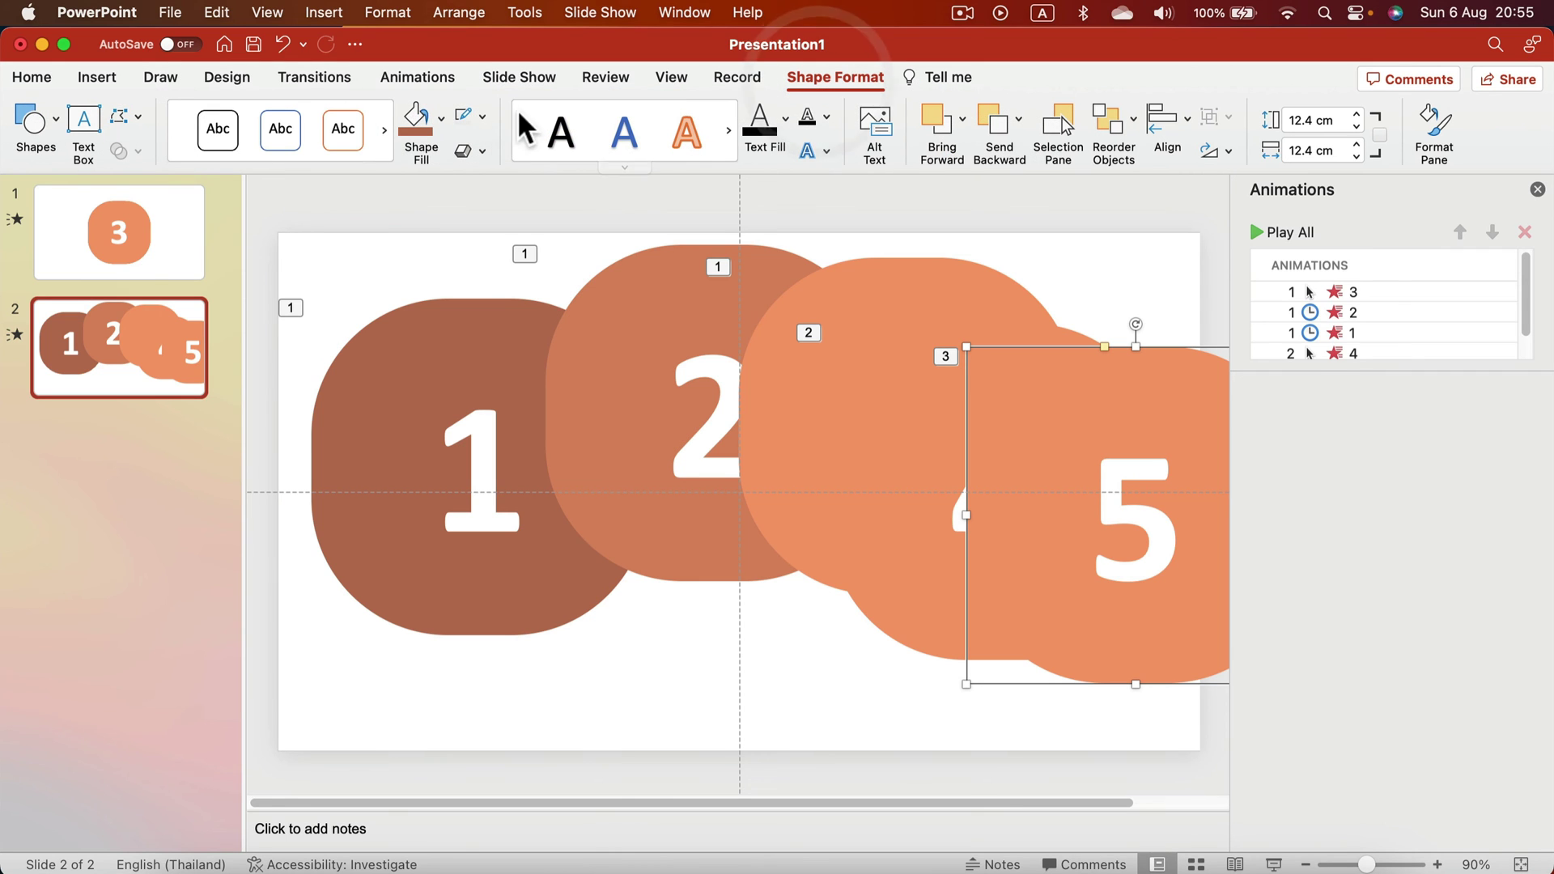
{"action": "left_click", "coordinate": [445, 114]}
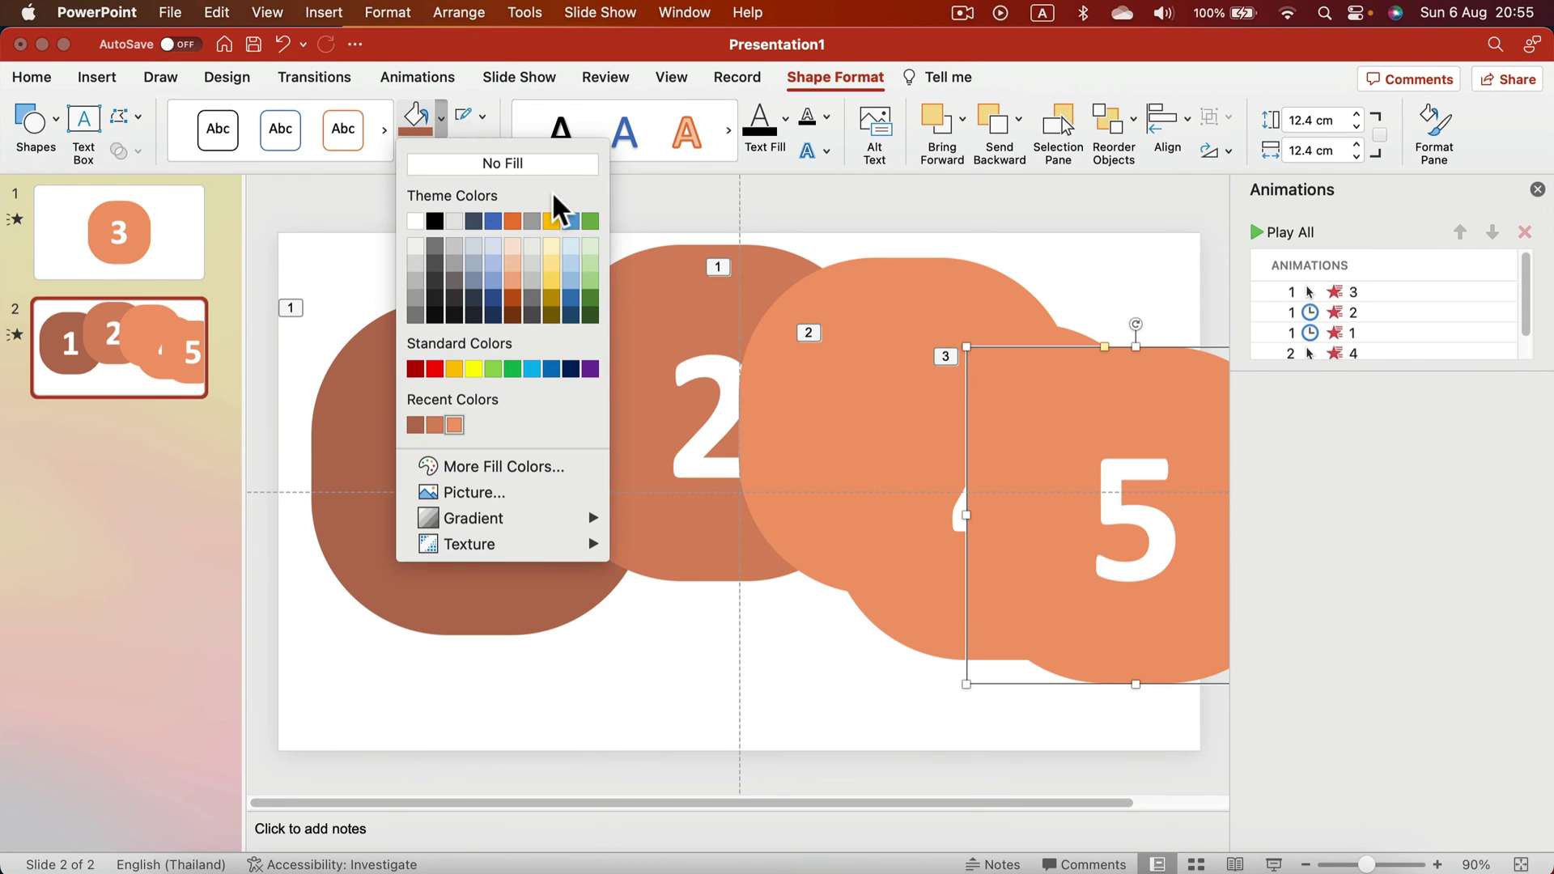
{"action": "left_click", "coordinate": [415, 370]}
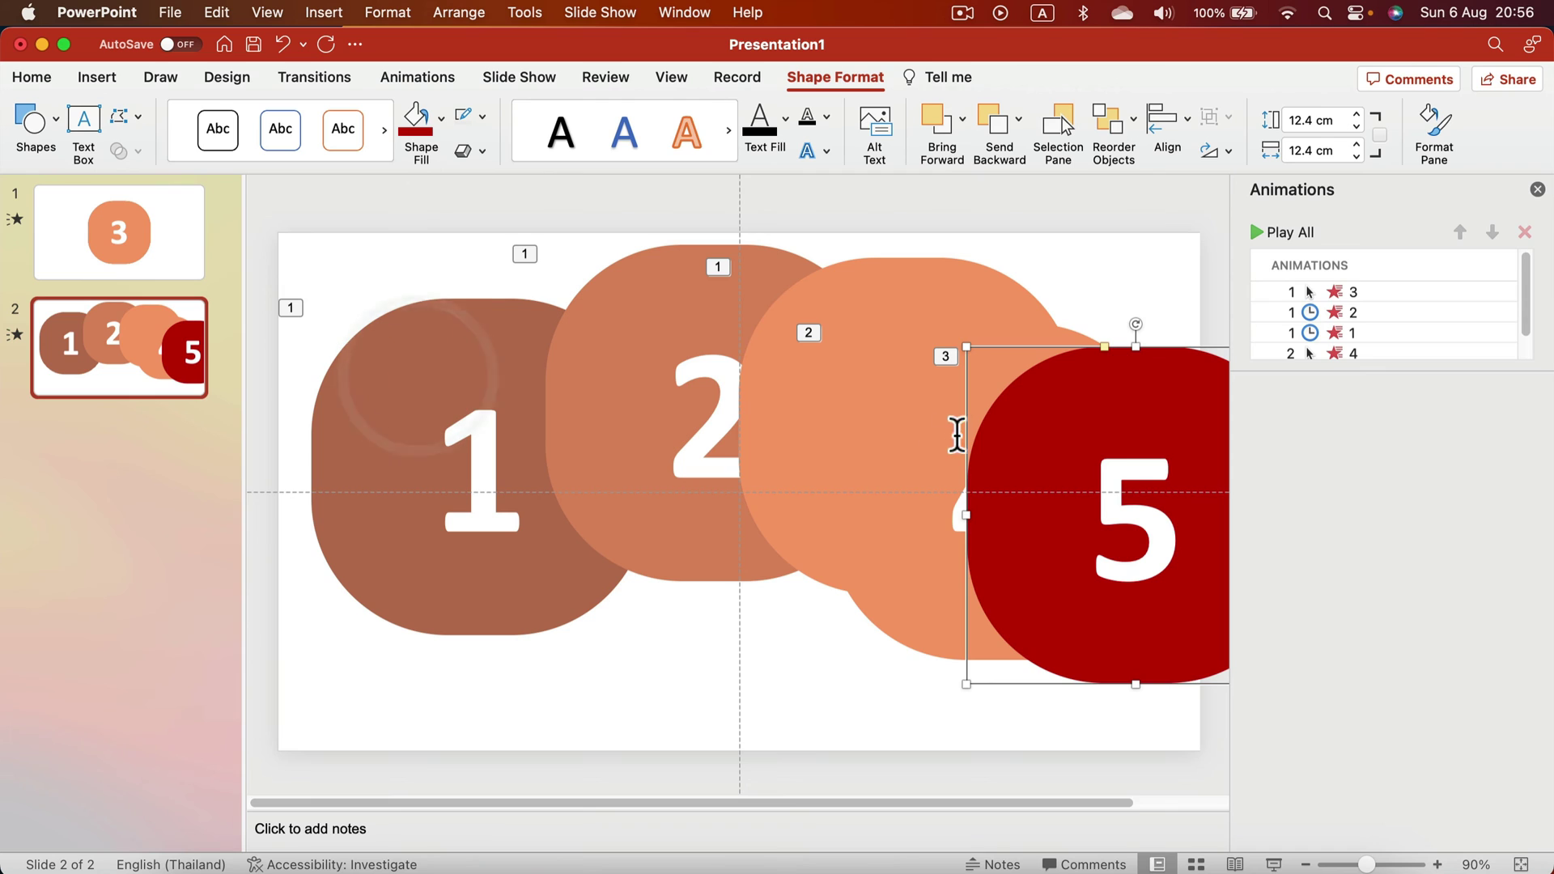
{"action": "left_click", "coordinate": [903, 438]}
{"action": "left_click", "coordinate": [440, 118]}
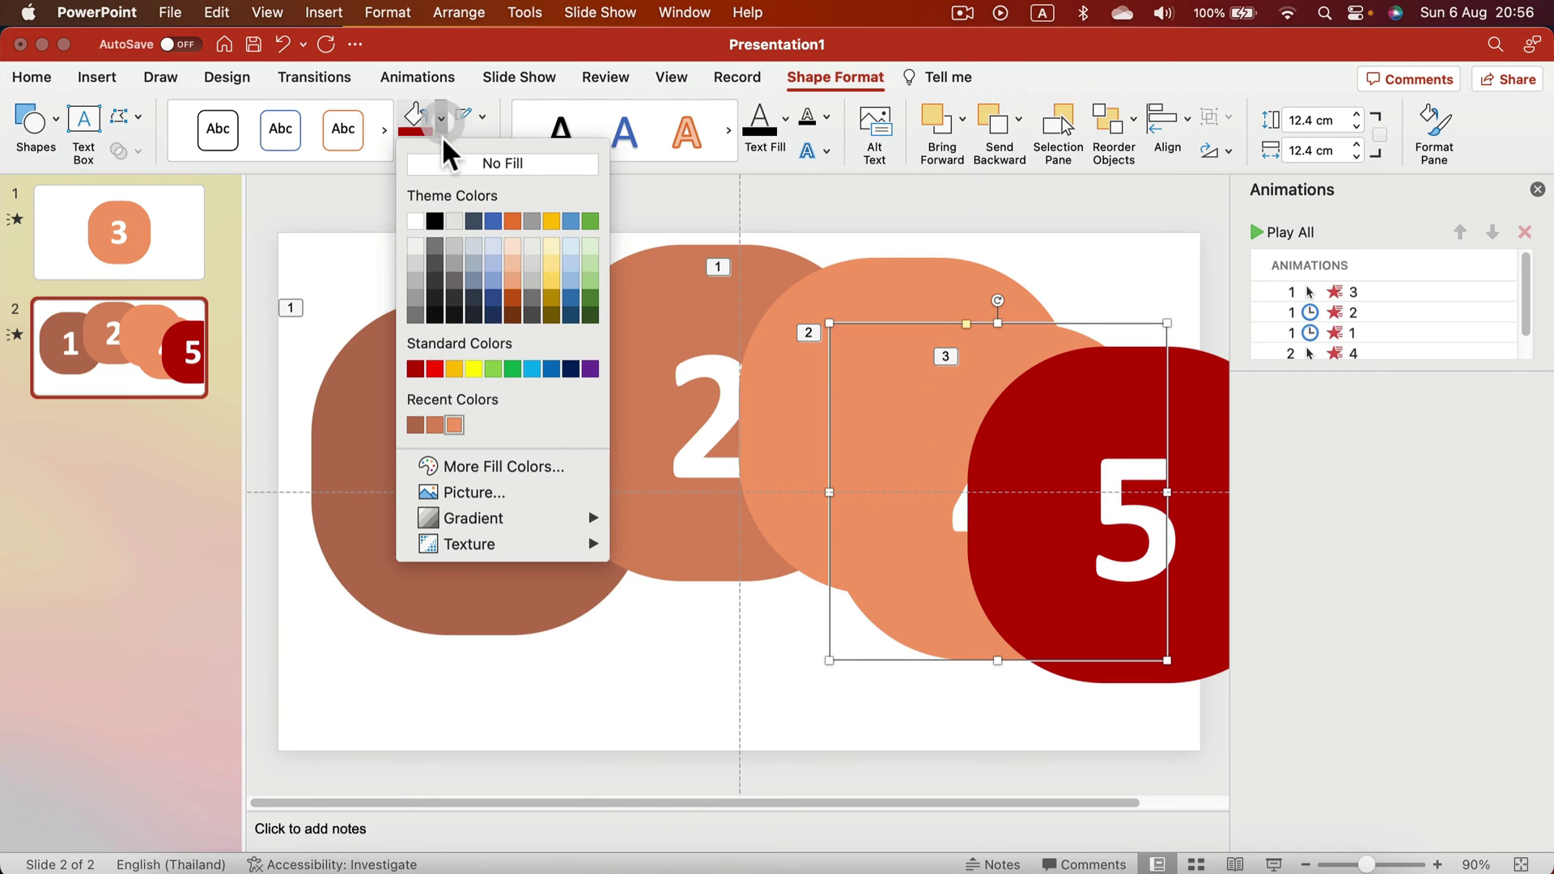
{"action": "left_click", "coordinate": [432, 370]}
- Fill tile 3 orange, tile 2 yellow and tile 1 grey
{"action": "left_click", "coordinate": [791, 392]}
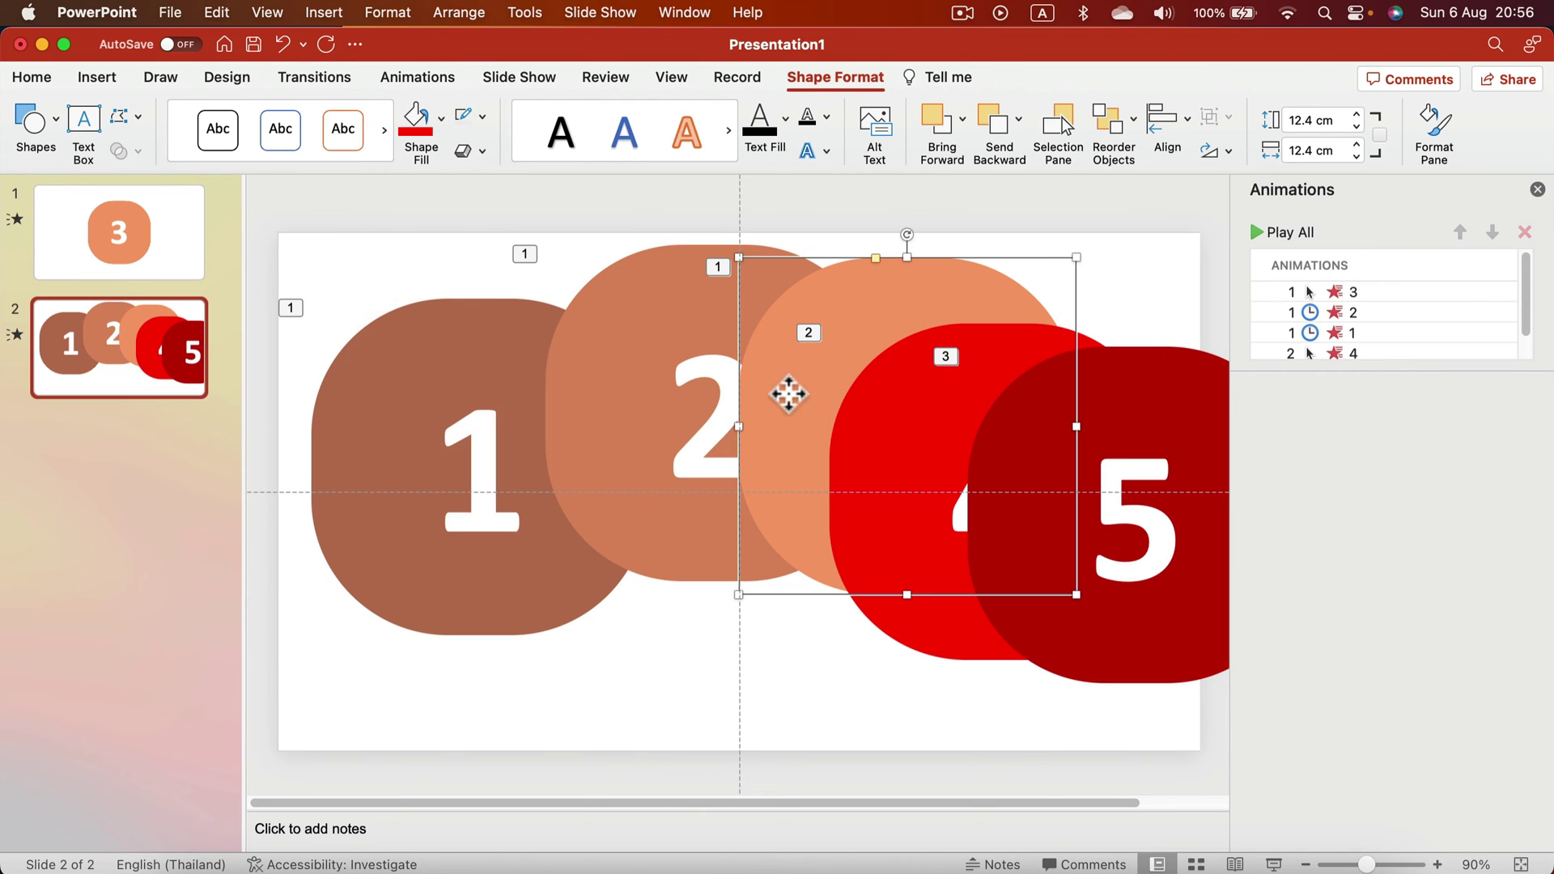
{"action": "left_click", "coordinate": [442, 119]}
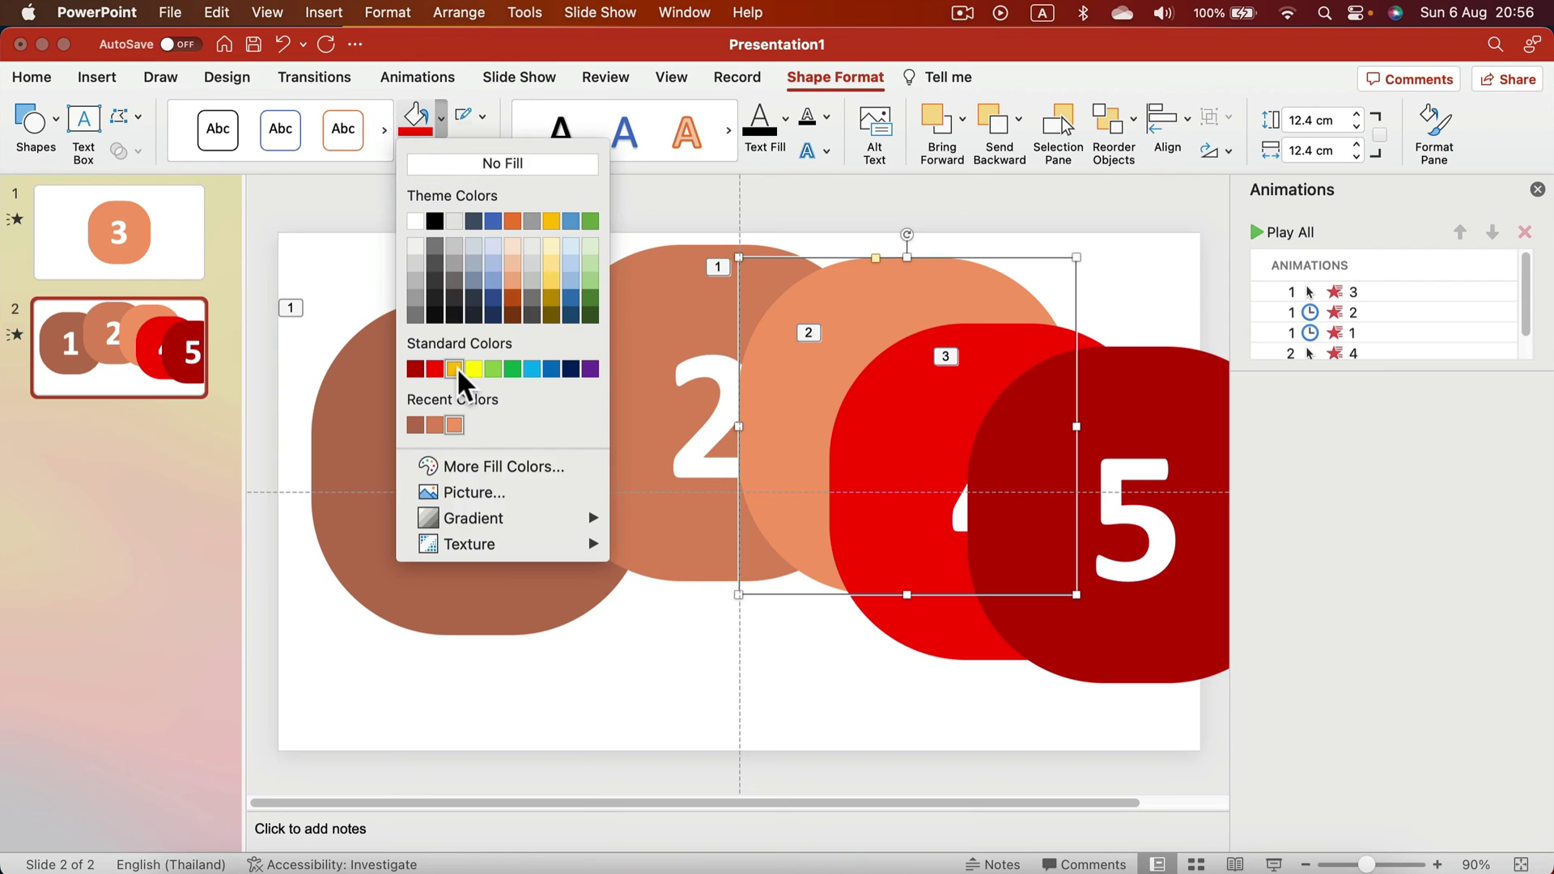
{"action": "left_click", "coordinate": [451, 361]}
{"action": "left_click", "coordinate": [627, 339]}
{"action": "left_click", "coordinate": [441, 119]}
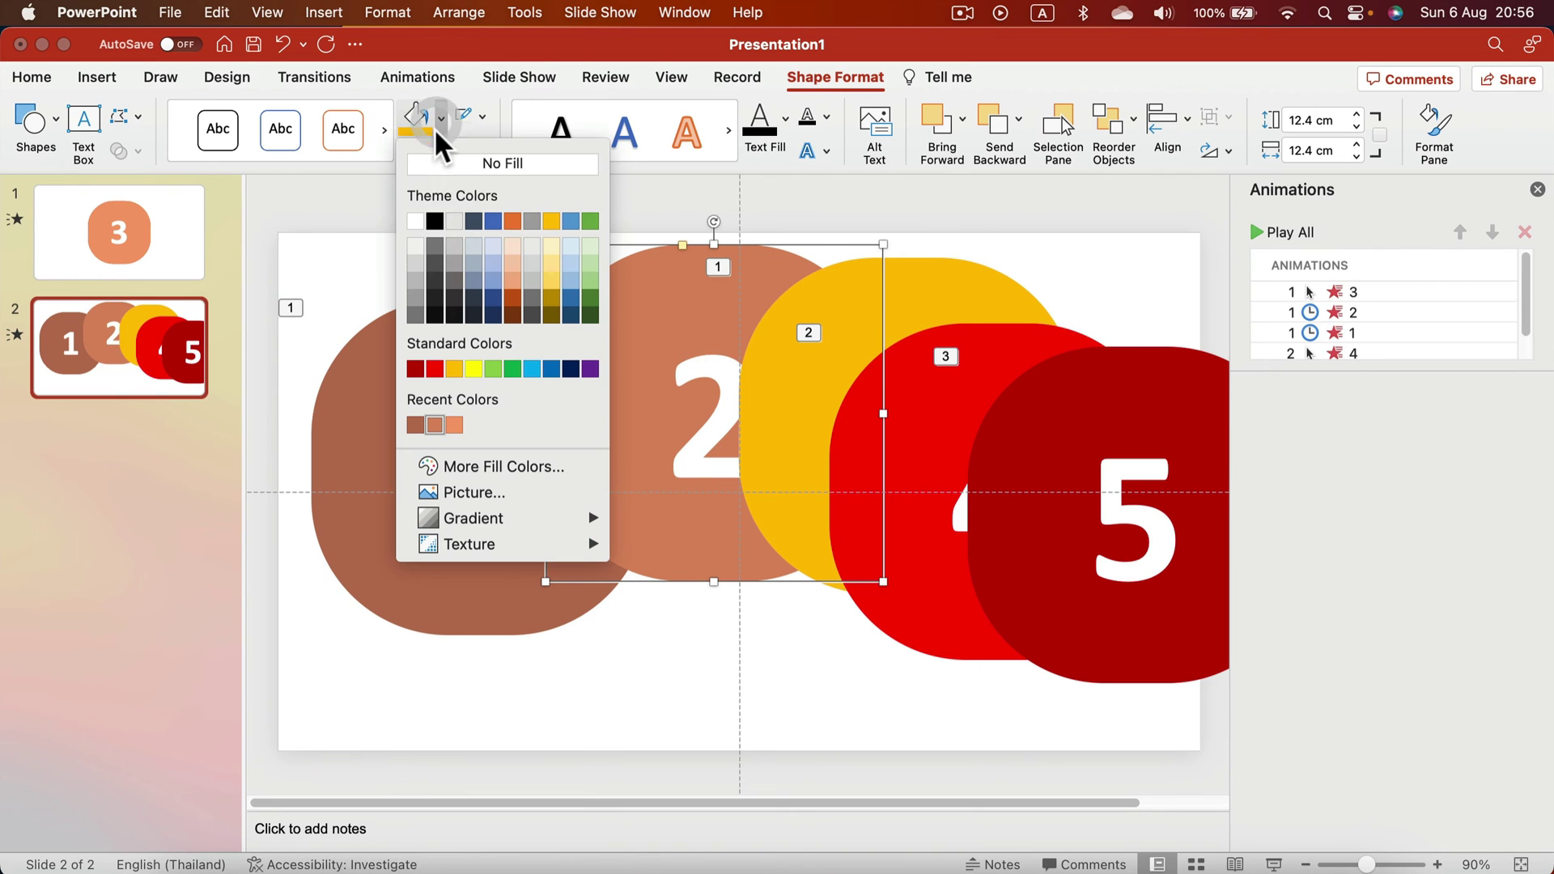
{"action": "left_click", "coordinate": [474, 362]}
{"action": "left_click", "coordinate": [493, 356]}
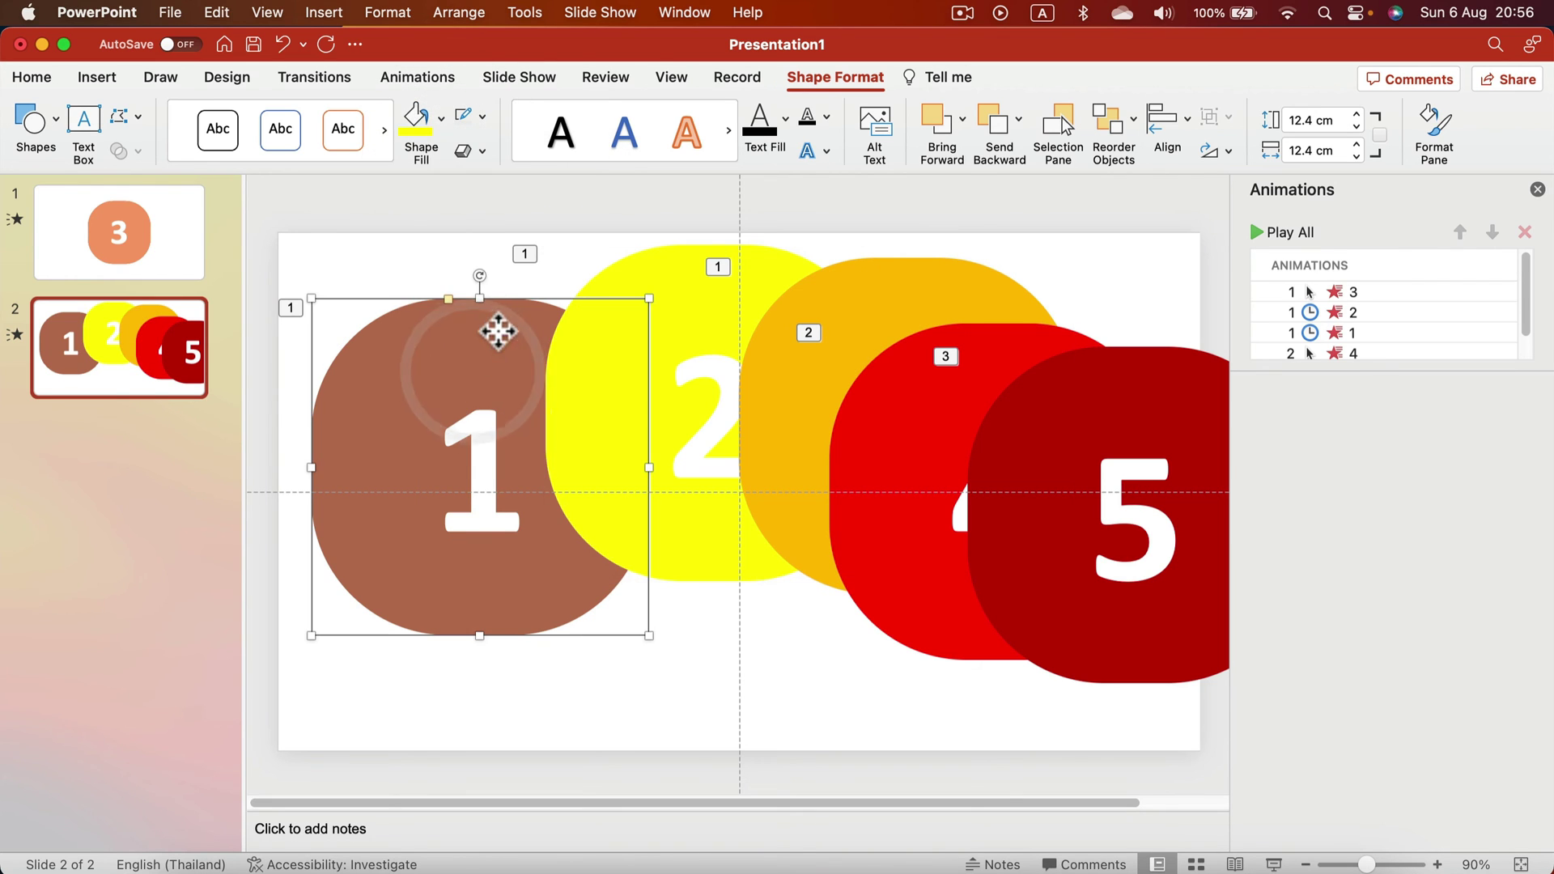
{"action": "left_click", "coordinate": [441, 119]}
{"action": "left_click", "coordinate": [416, 301]}
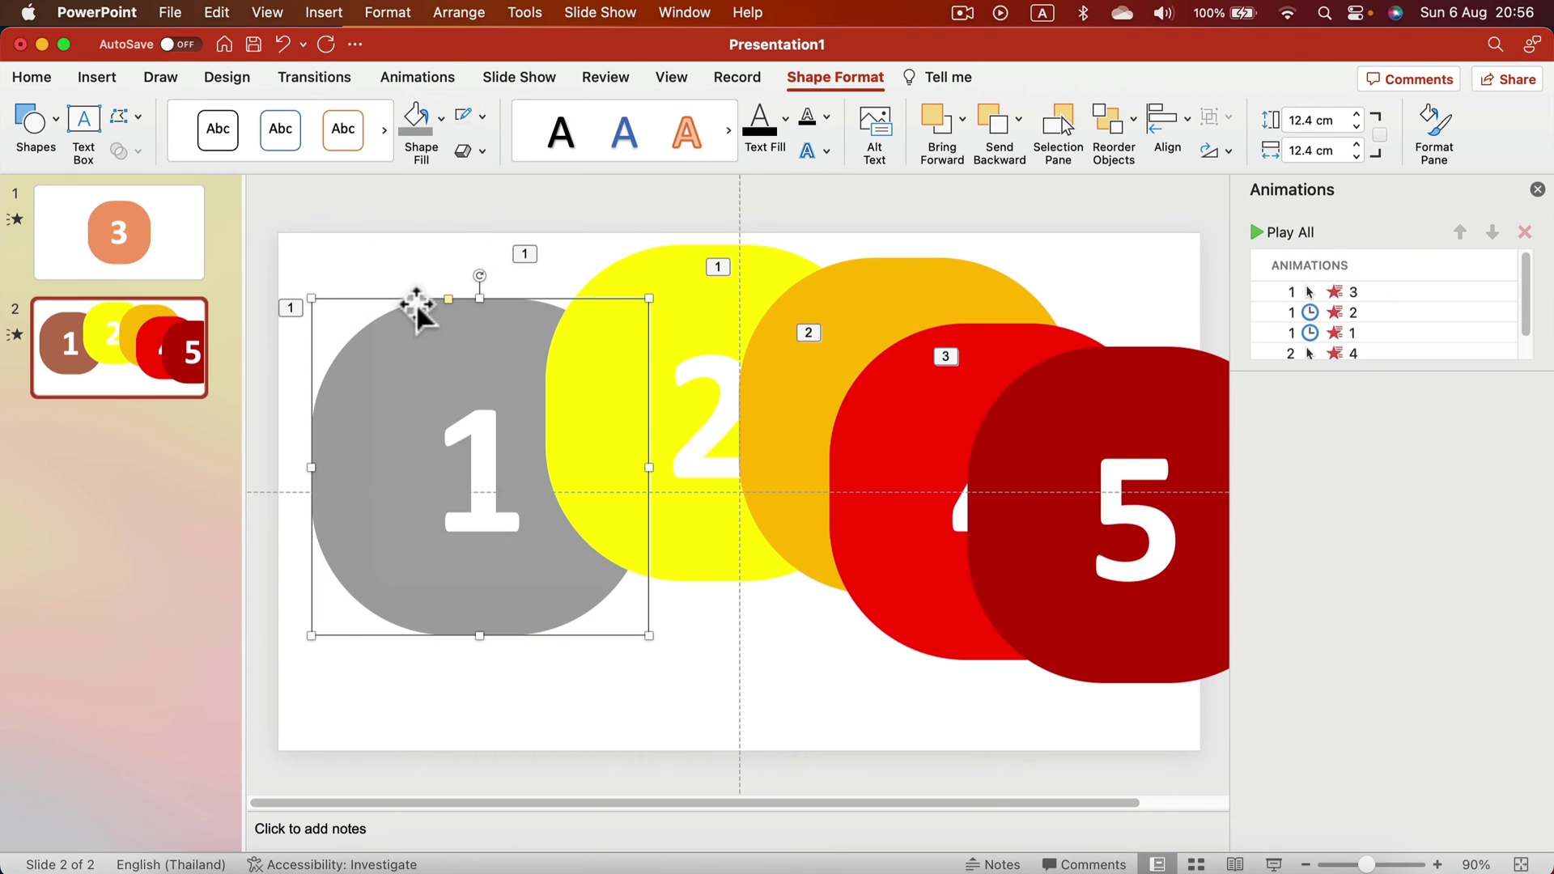
- Nudge the yellow 2 tile and tuck the grey 1 tile underneath it
{"action": "left_click", "coordinate": [669, 253]}
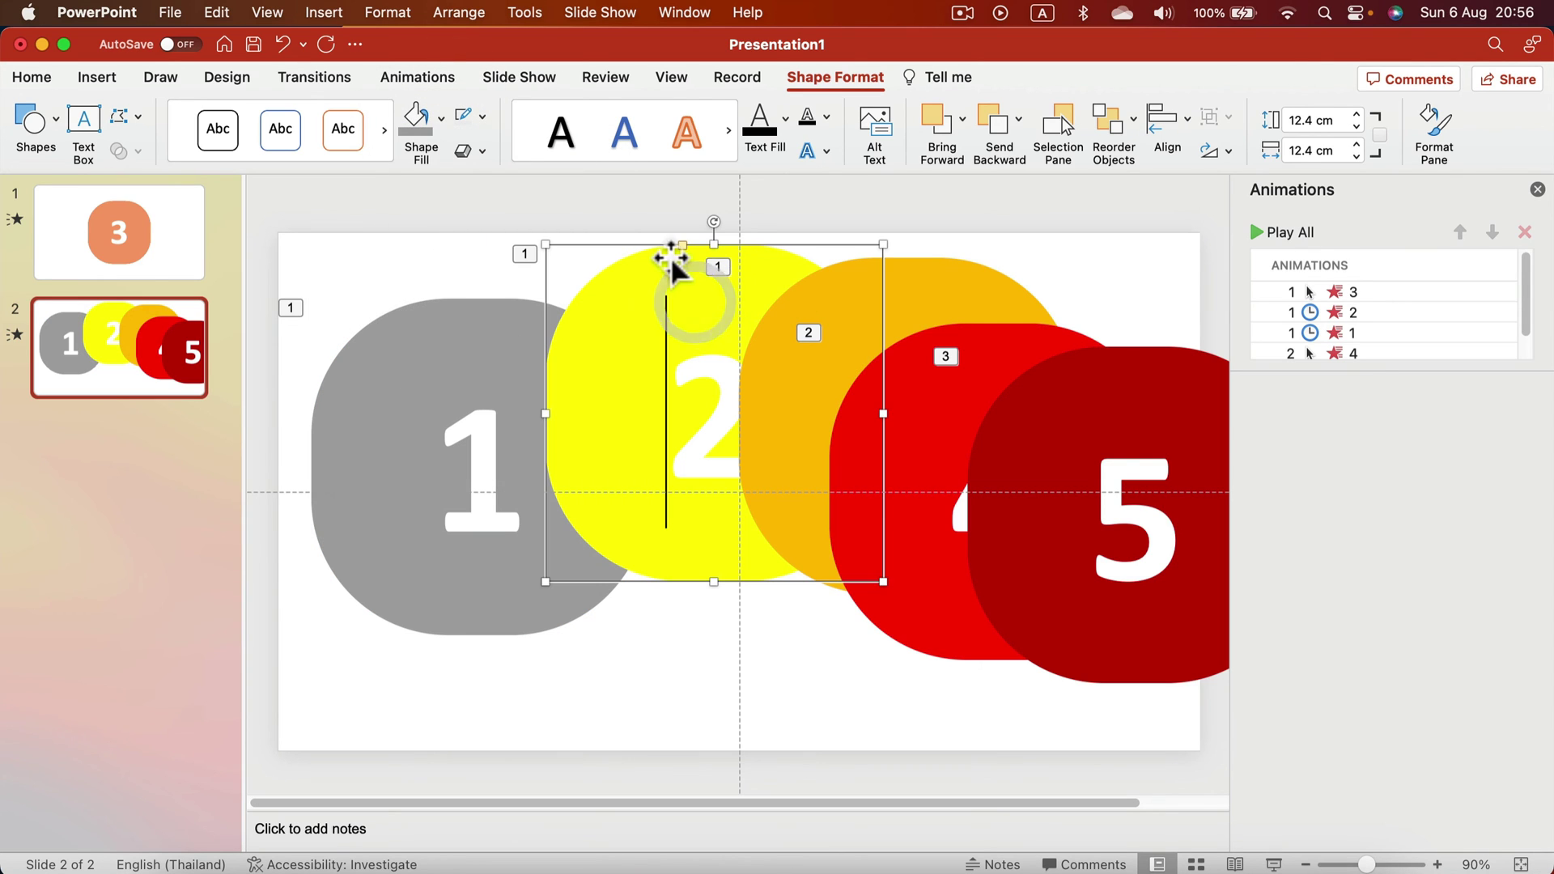
{"action": "mouse_move", "coordinate": [669, 278]}
{"action": "left_mouse_down"}
{"action": "mouse_move", "coordinate": [652, 324]}
{"action": "mouse_move", "coordinate": [683, 288]}
{"action": "mouse_move", "coordinate": [672, 280]}
{"action": "left_mouse_up"}
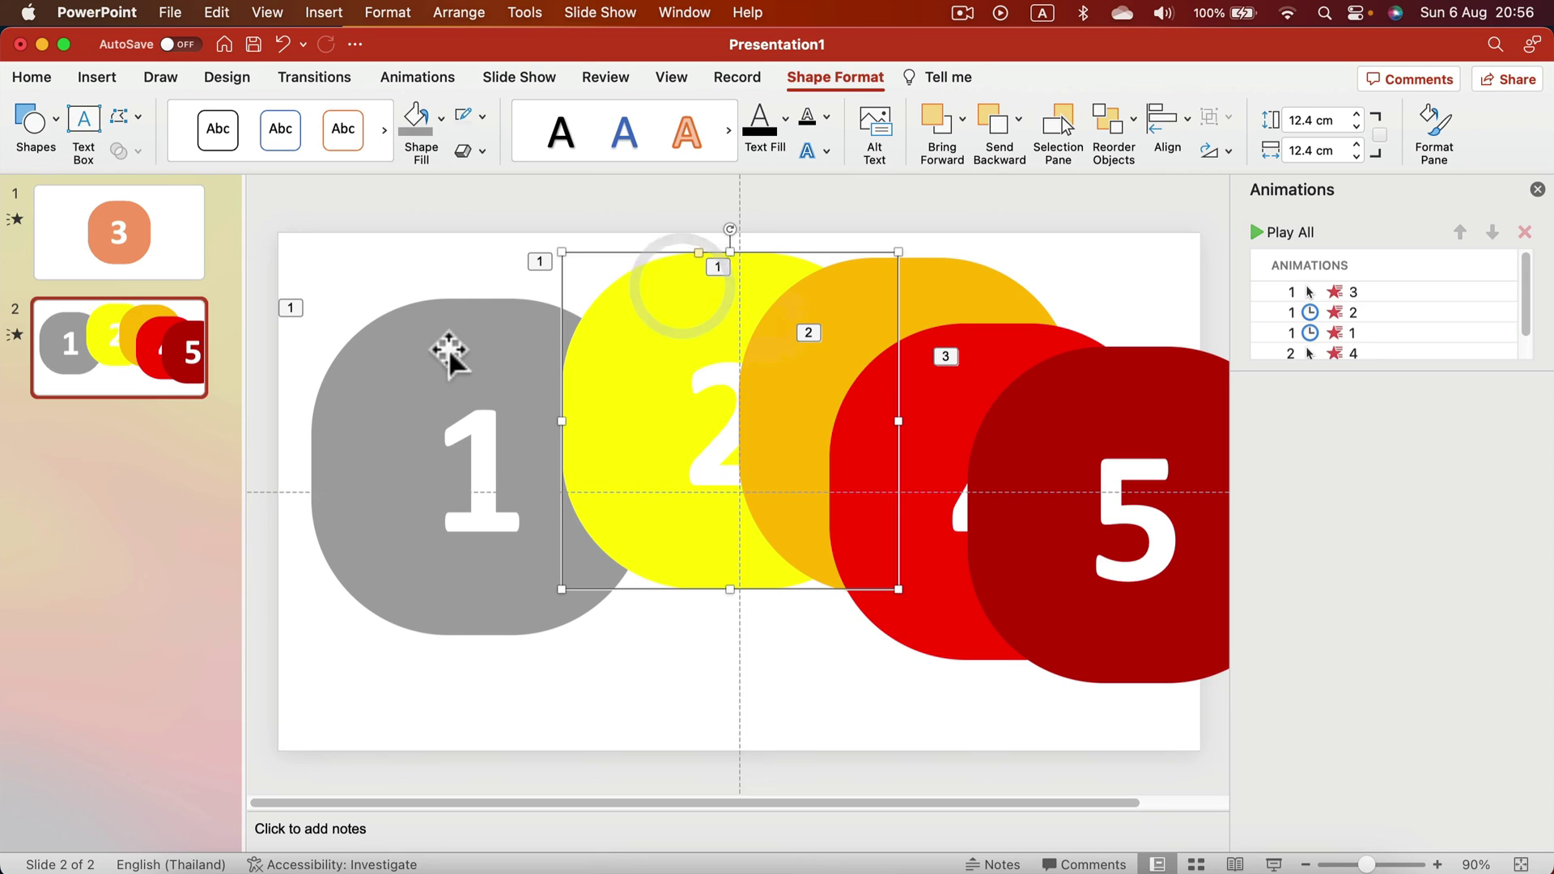
{"action": "left_click", "coordinate": [429, 356]}
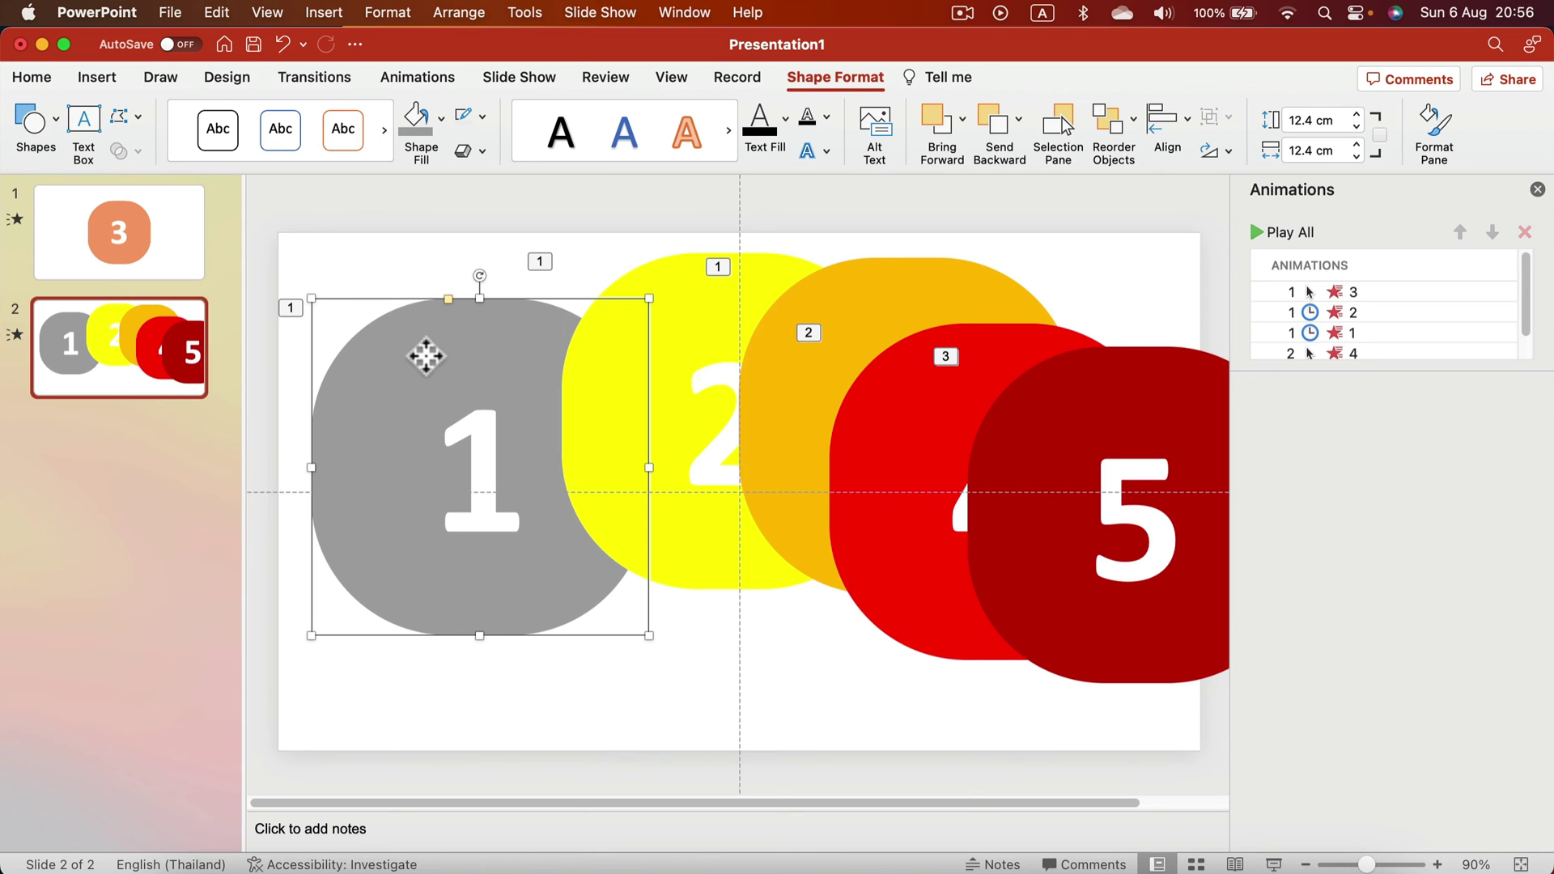
{"action": "left_click", "coordinate": [955, 392]}
{"action": "left_click", "coordinate": [479, 357]}
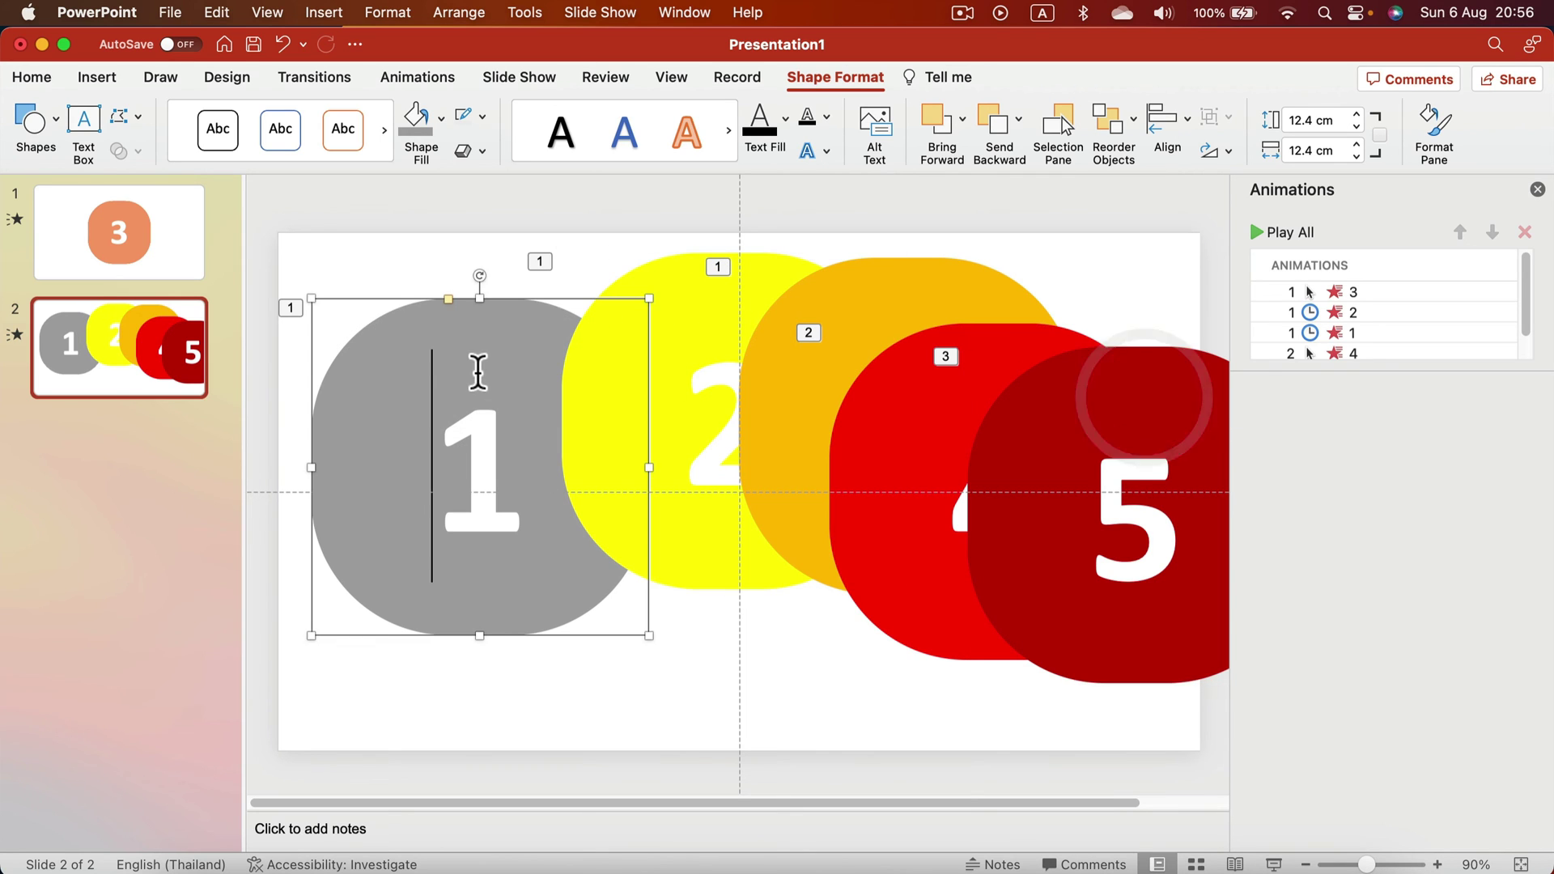
{"action": "left_click_drag", "start_coordinate": [405, 350], "coordinate": [750, 562]}
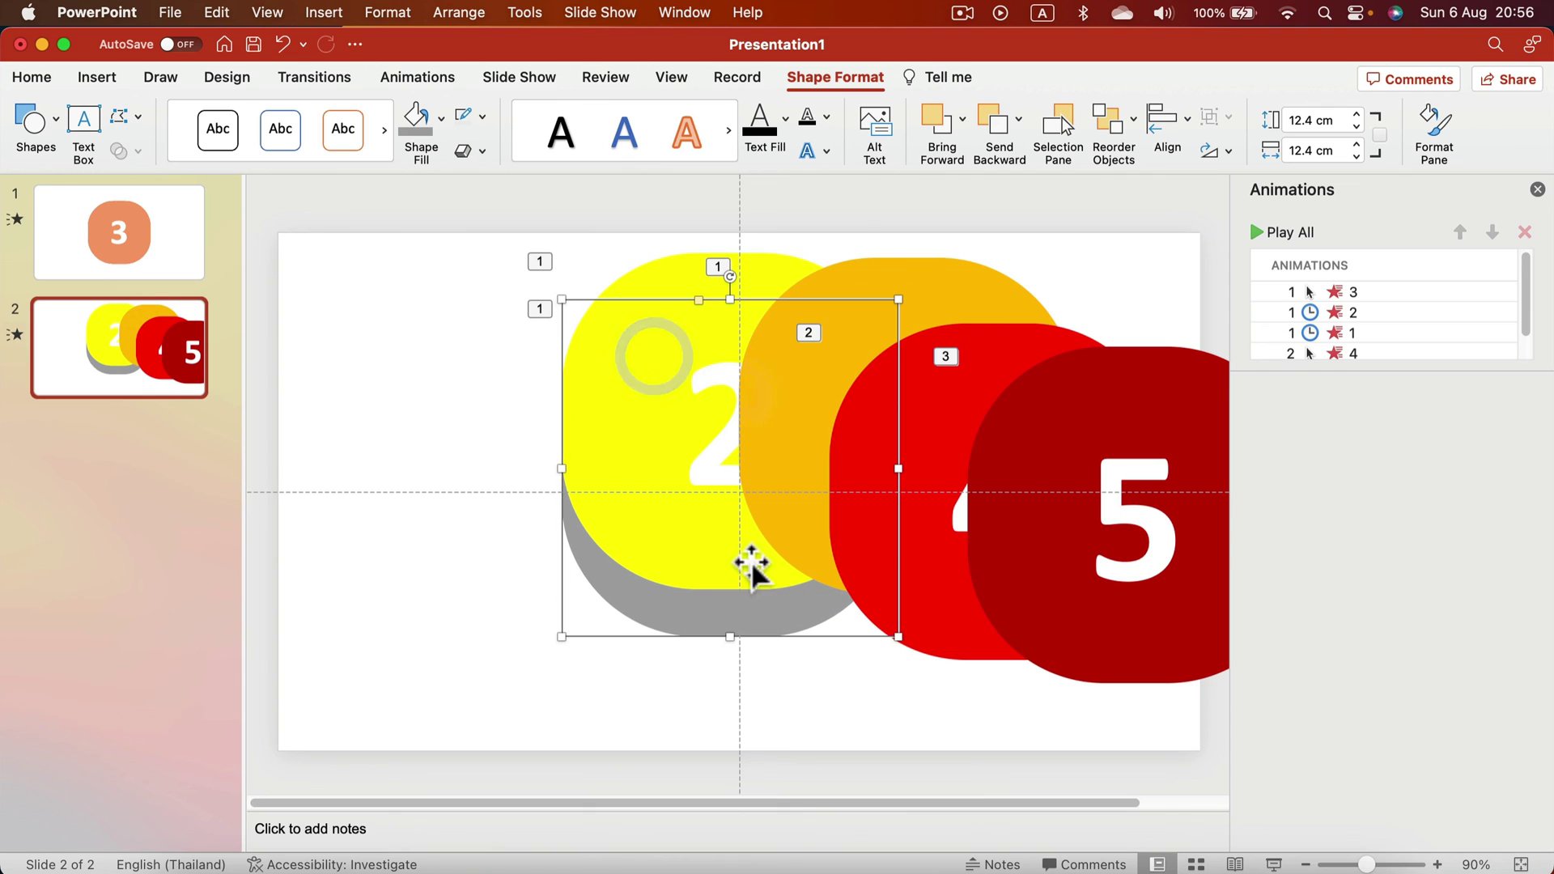
{"action": "left_click_drag", "start_coordinate": [777, 617], "coordinate": [770, 631]}
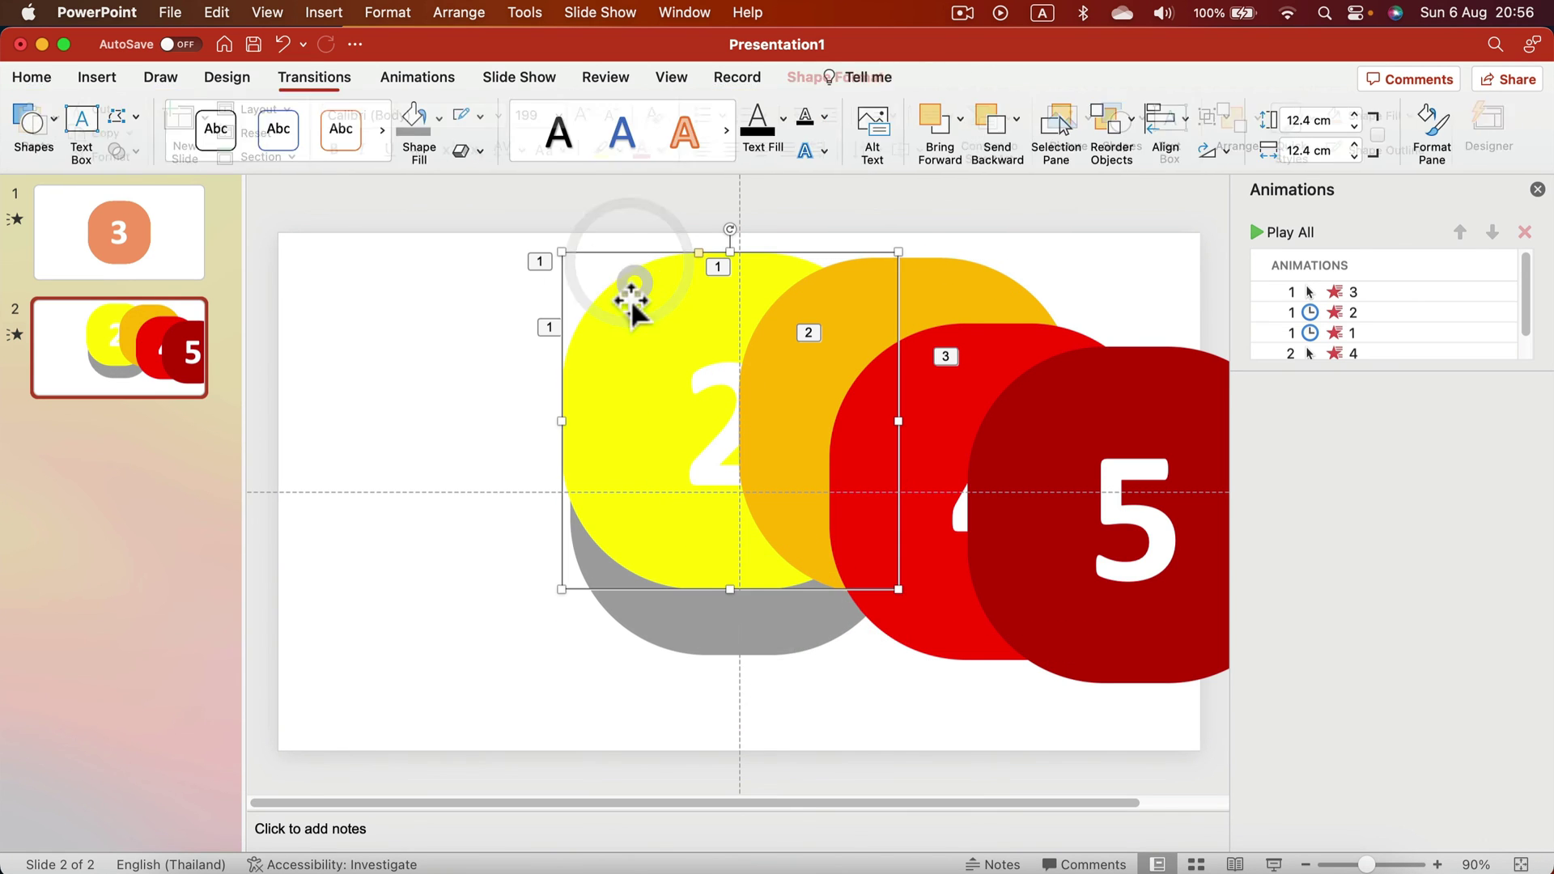
- Move tiles 2, 3 and 4 leftward so they overlap toward the slide centre
{"action": "left_click_drag", "start_coordinate": [635, 299], "coordinate": [636, 364]}
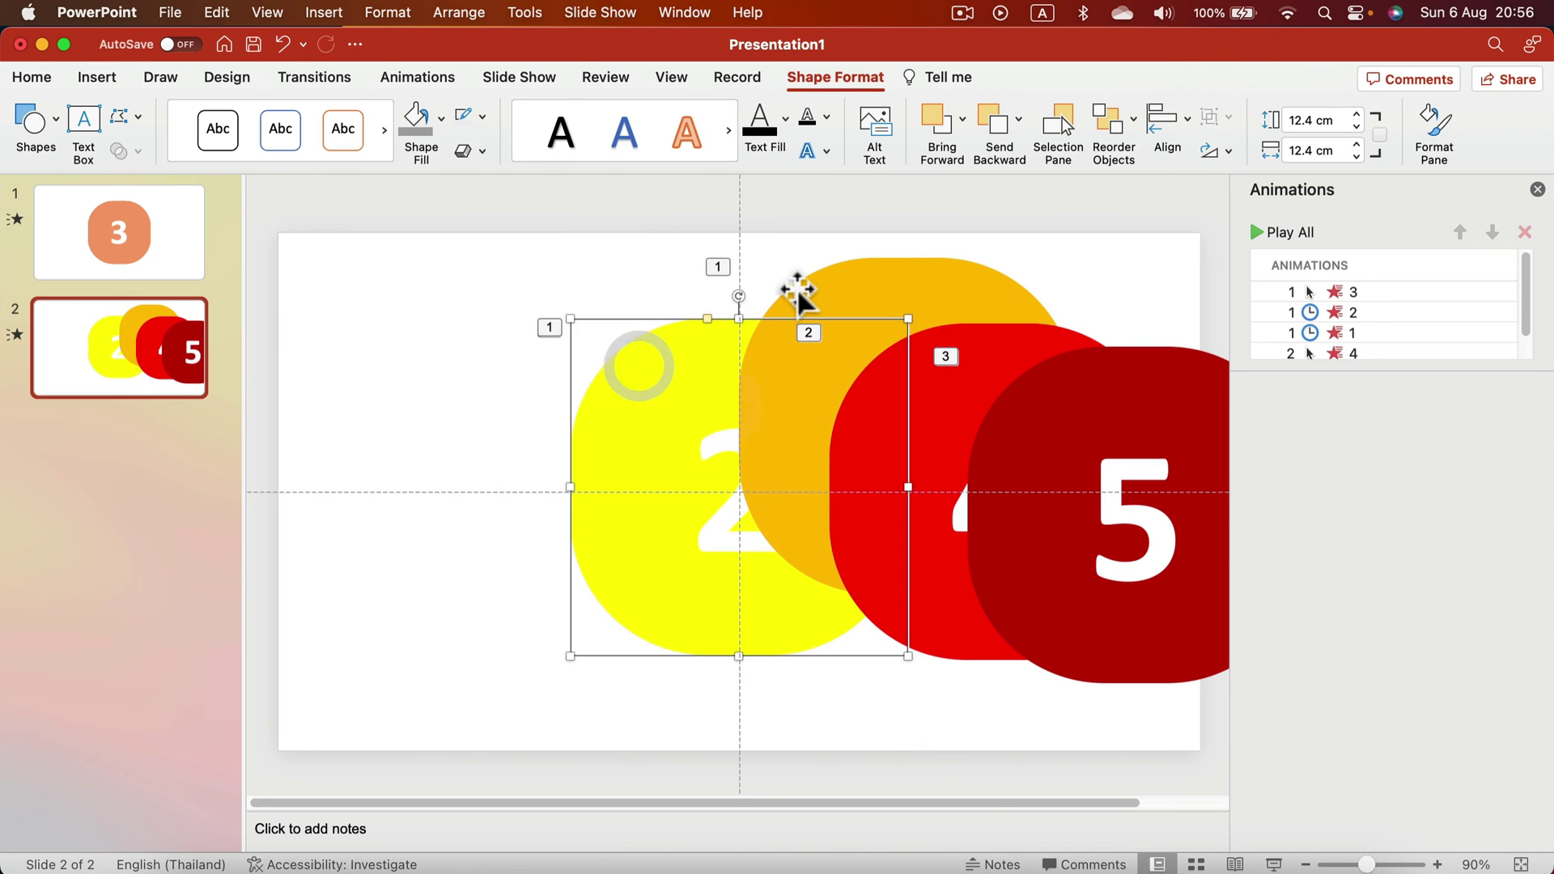
{"action": "left_click_drag", "start_coordinate": [809, 295], "coordinate": [692, 351]}
{"action": "left_click_drag", "start_coordinate": [1003, 337], "coordinate": [953, 237]}
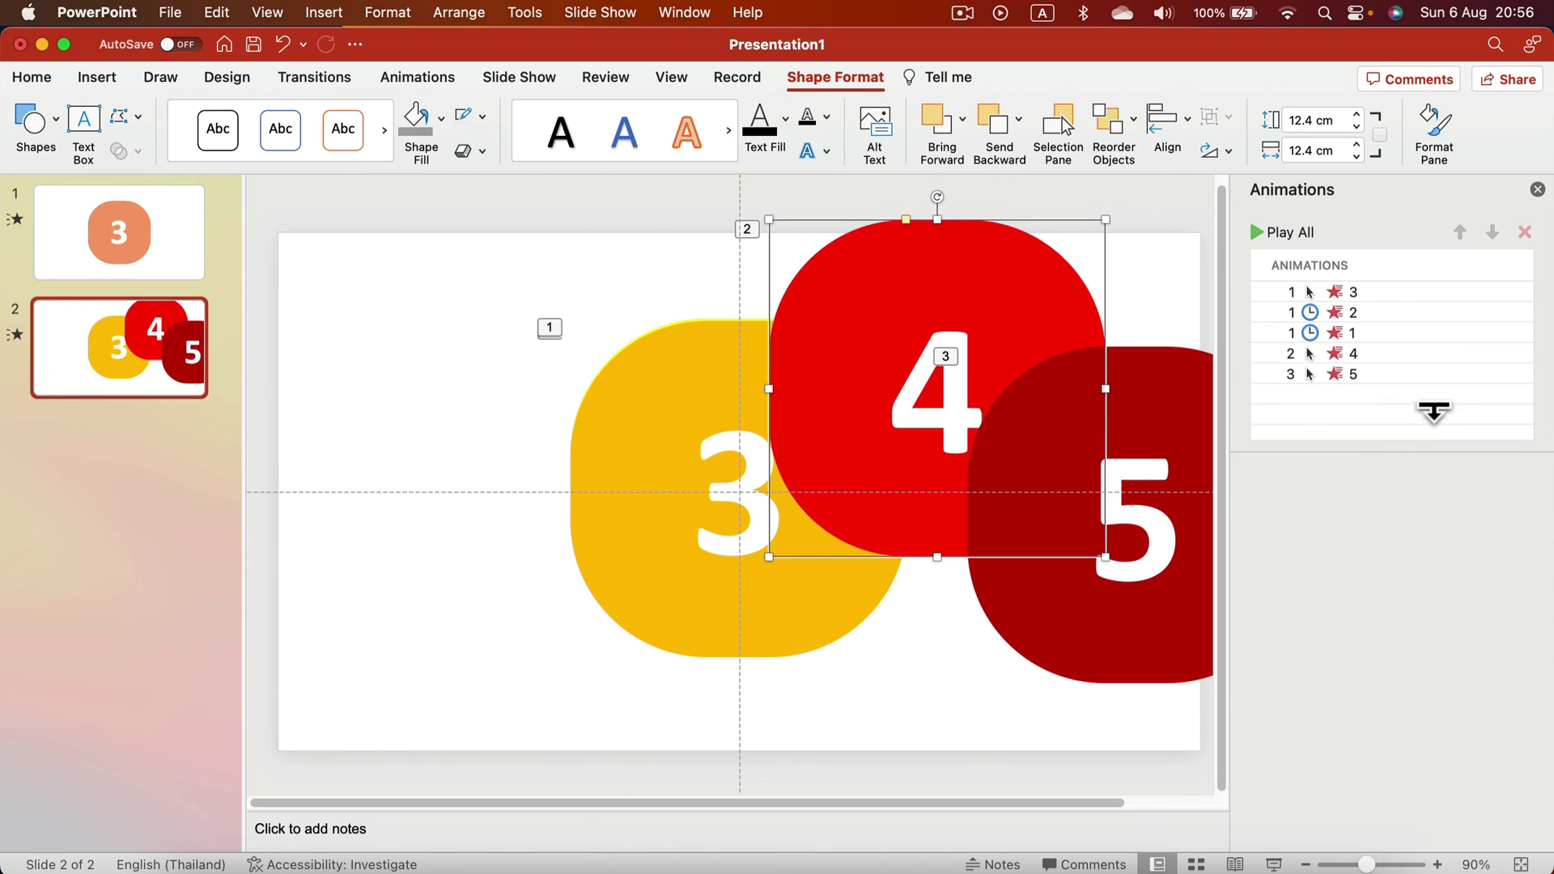
- In the Animation Pane, move tile 5's exit to first and tile 4's exit to second
{"action": "left_click", "coordinate": [1432, 409]}
{"action": "left_click", "coordinate": [1364, 353]}
{"action": "left_click", "coordinate": [1394, 371]}
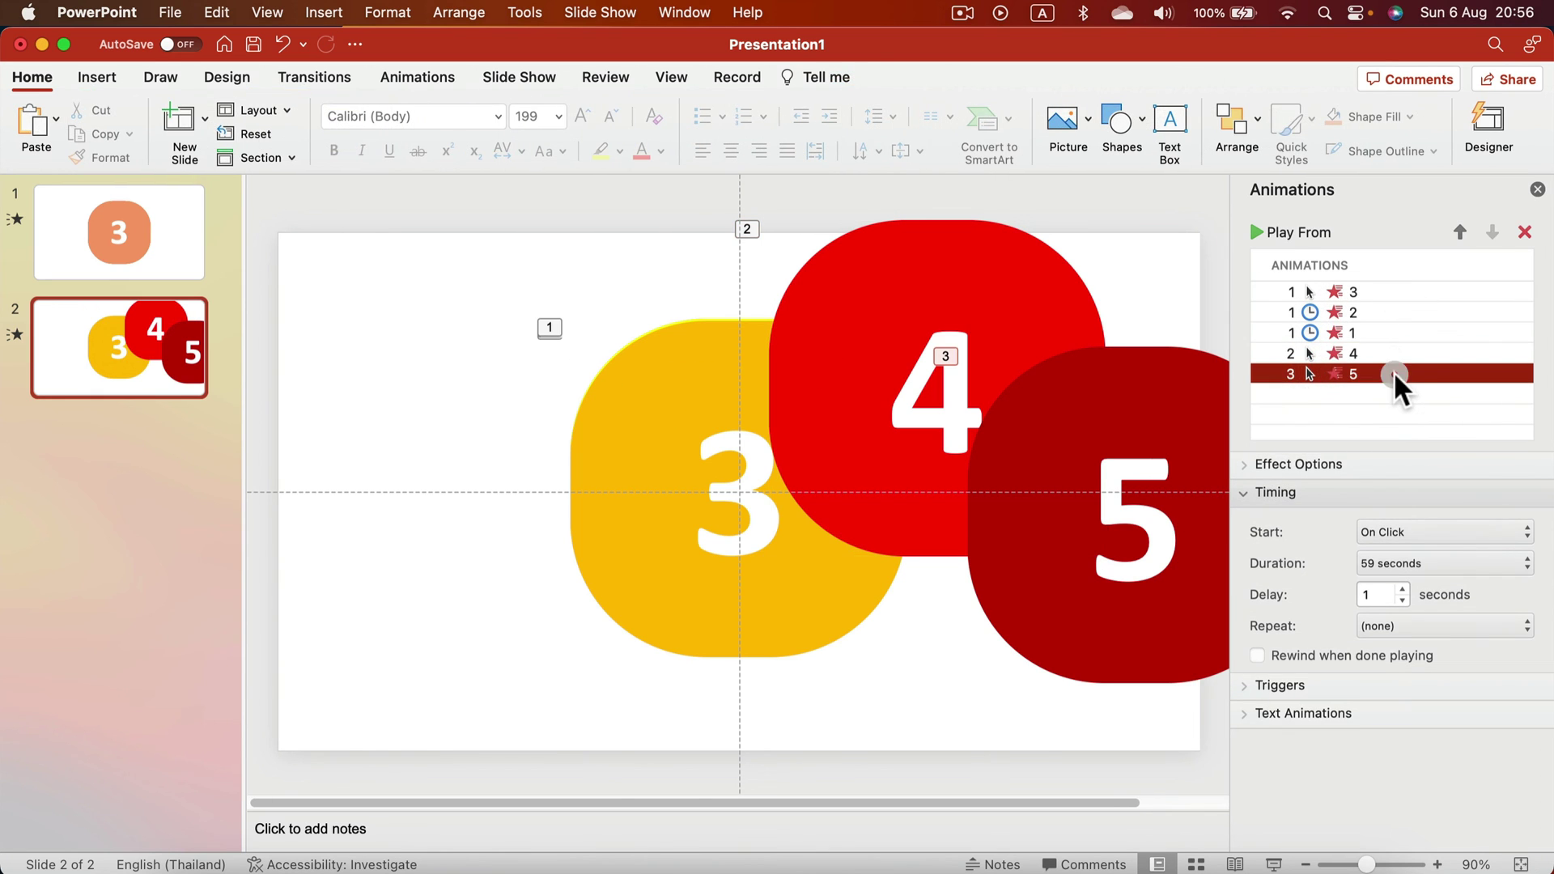
{"action": "left_click", "coordinate": [1395, 348]}
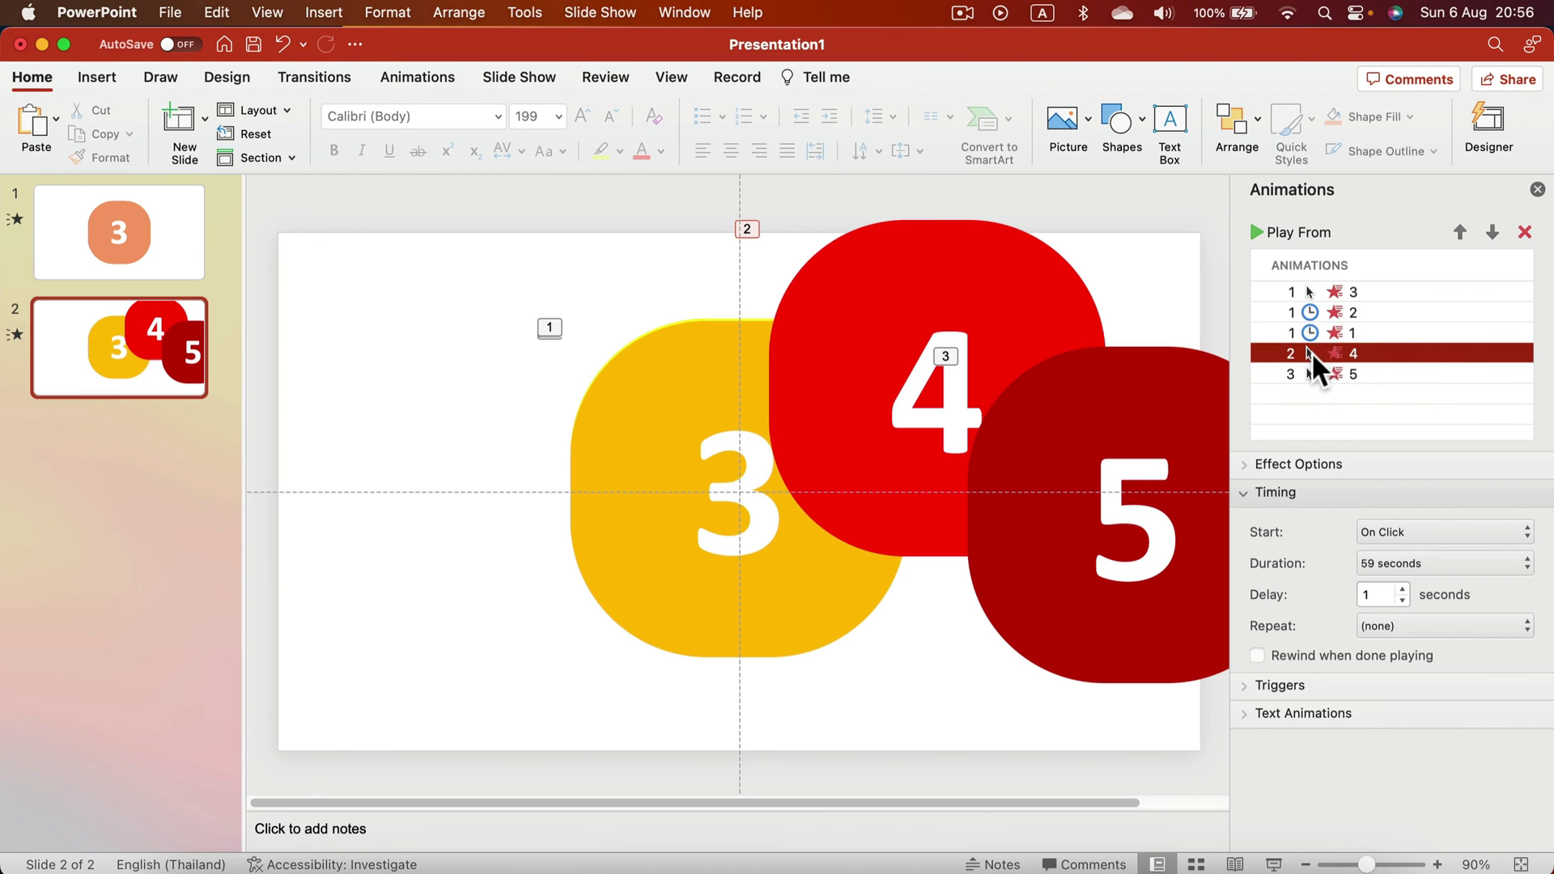
{"action": "left_click", "coordinate": [1380, 374]}
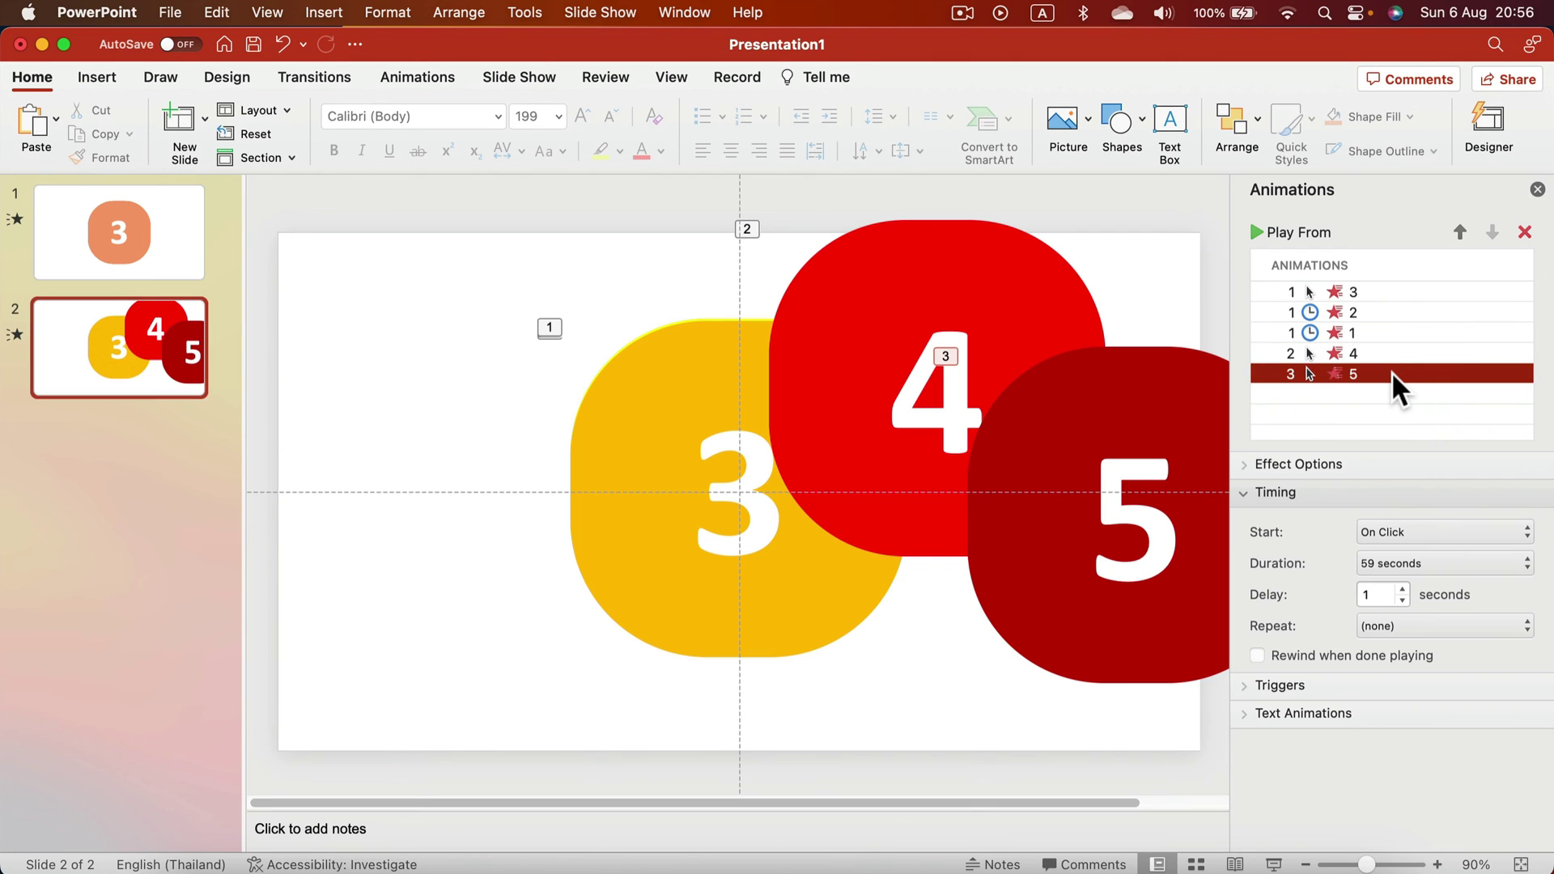
{"action": "left_click_drag", "start_coordinate": [1381, 373], "coordinate": [1363, 279]}
{"action": "left_click", "coordinate": [1375, 374]}
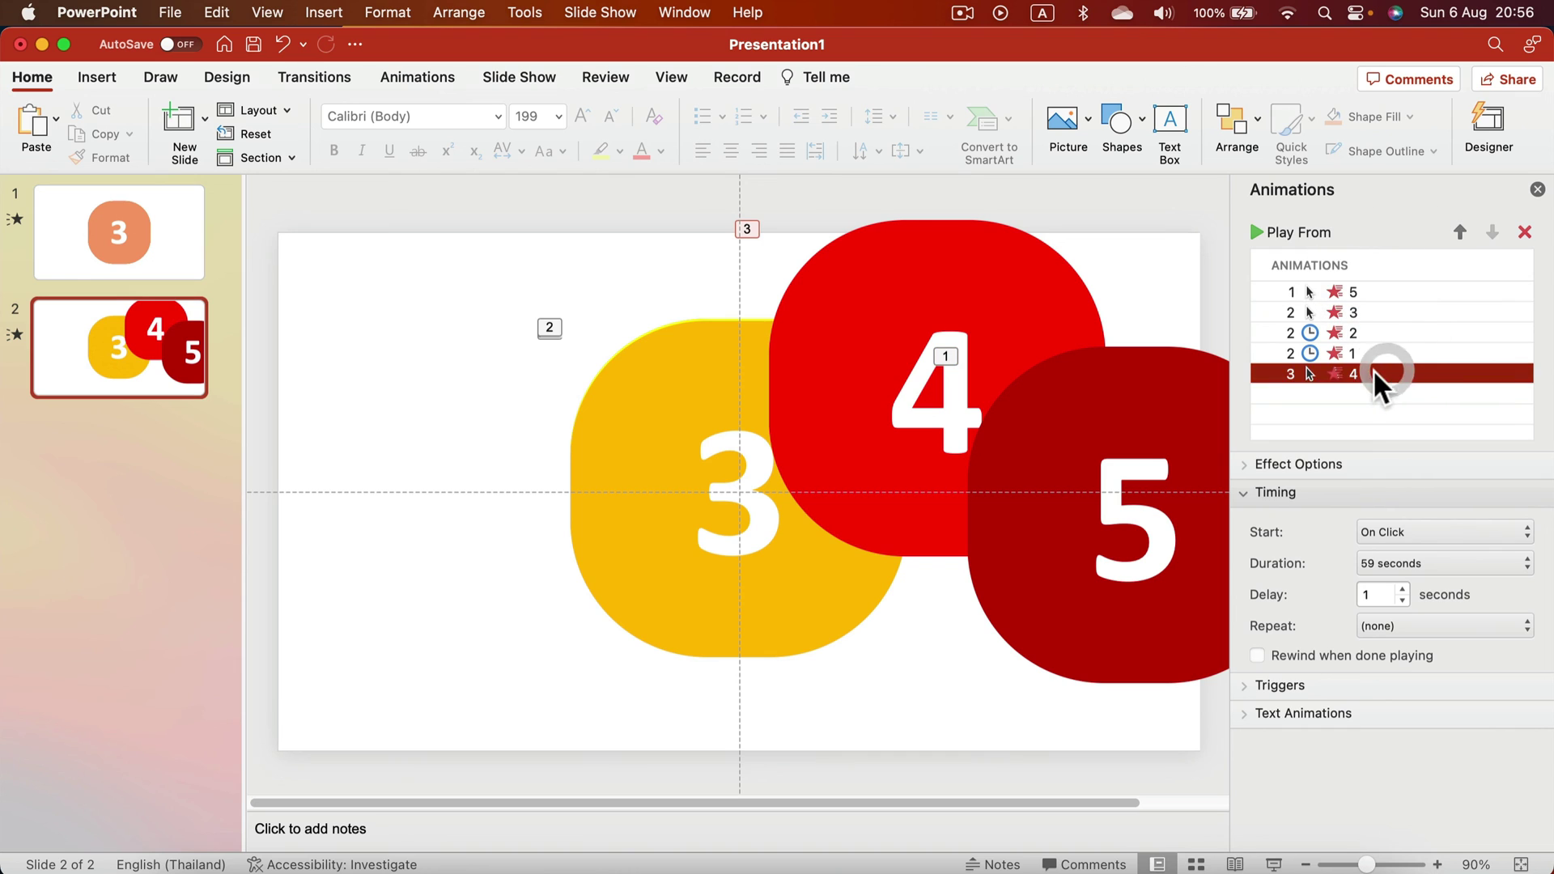
{"action": "left_click_drag", "start_coordinate": [1375, 375], "coordinate": [1410, 306]}
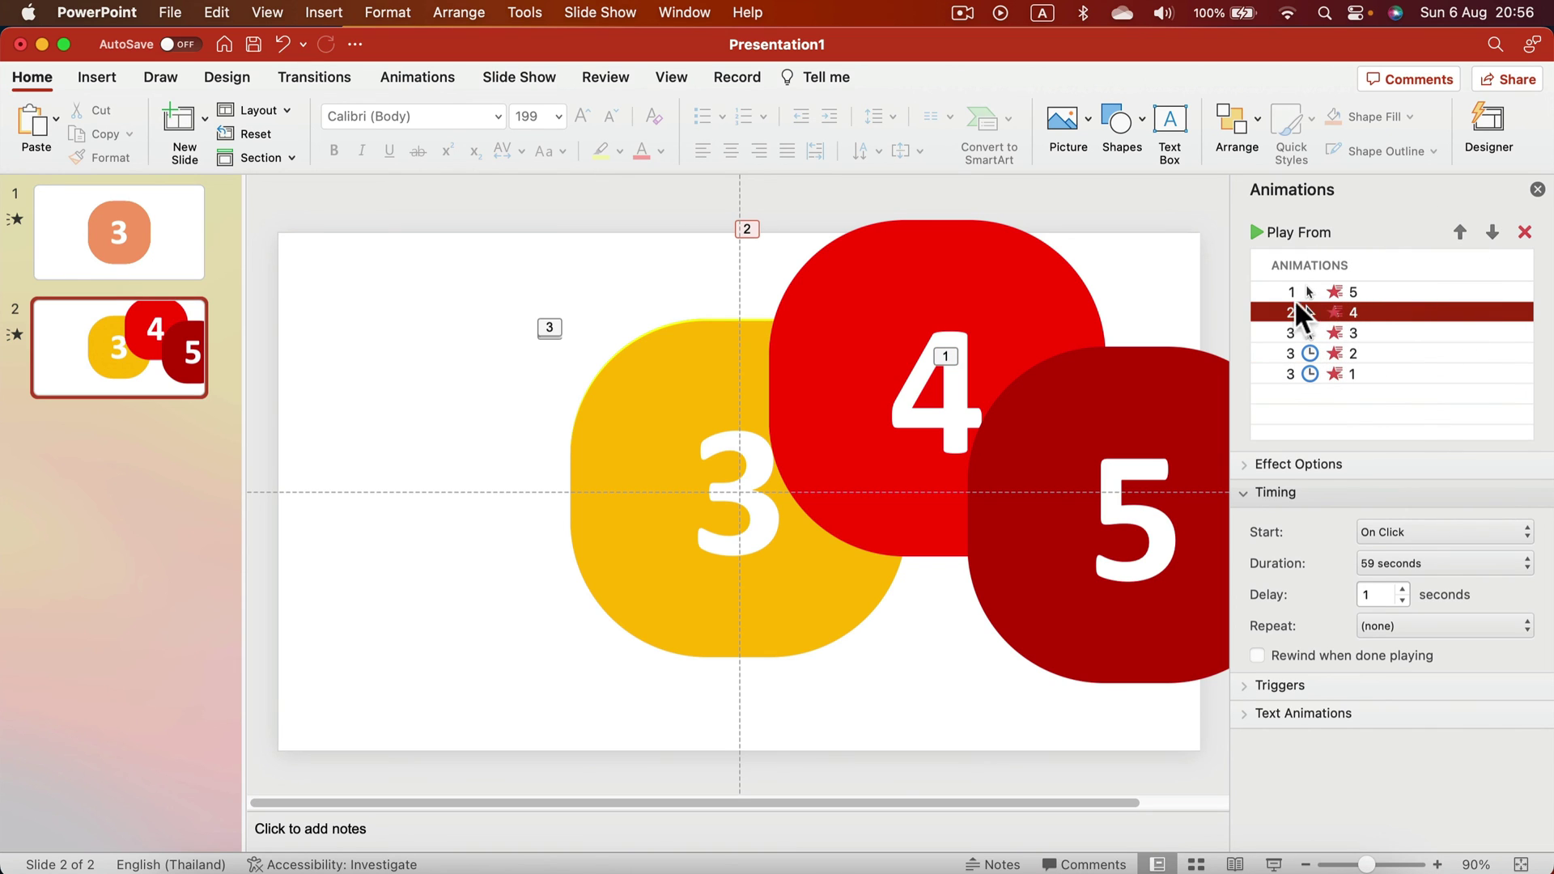
- Set the exits of tiles 4 and 3 to start After Previous
{"action": "left_click", "coordinate": [444, 73]}
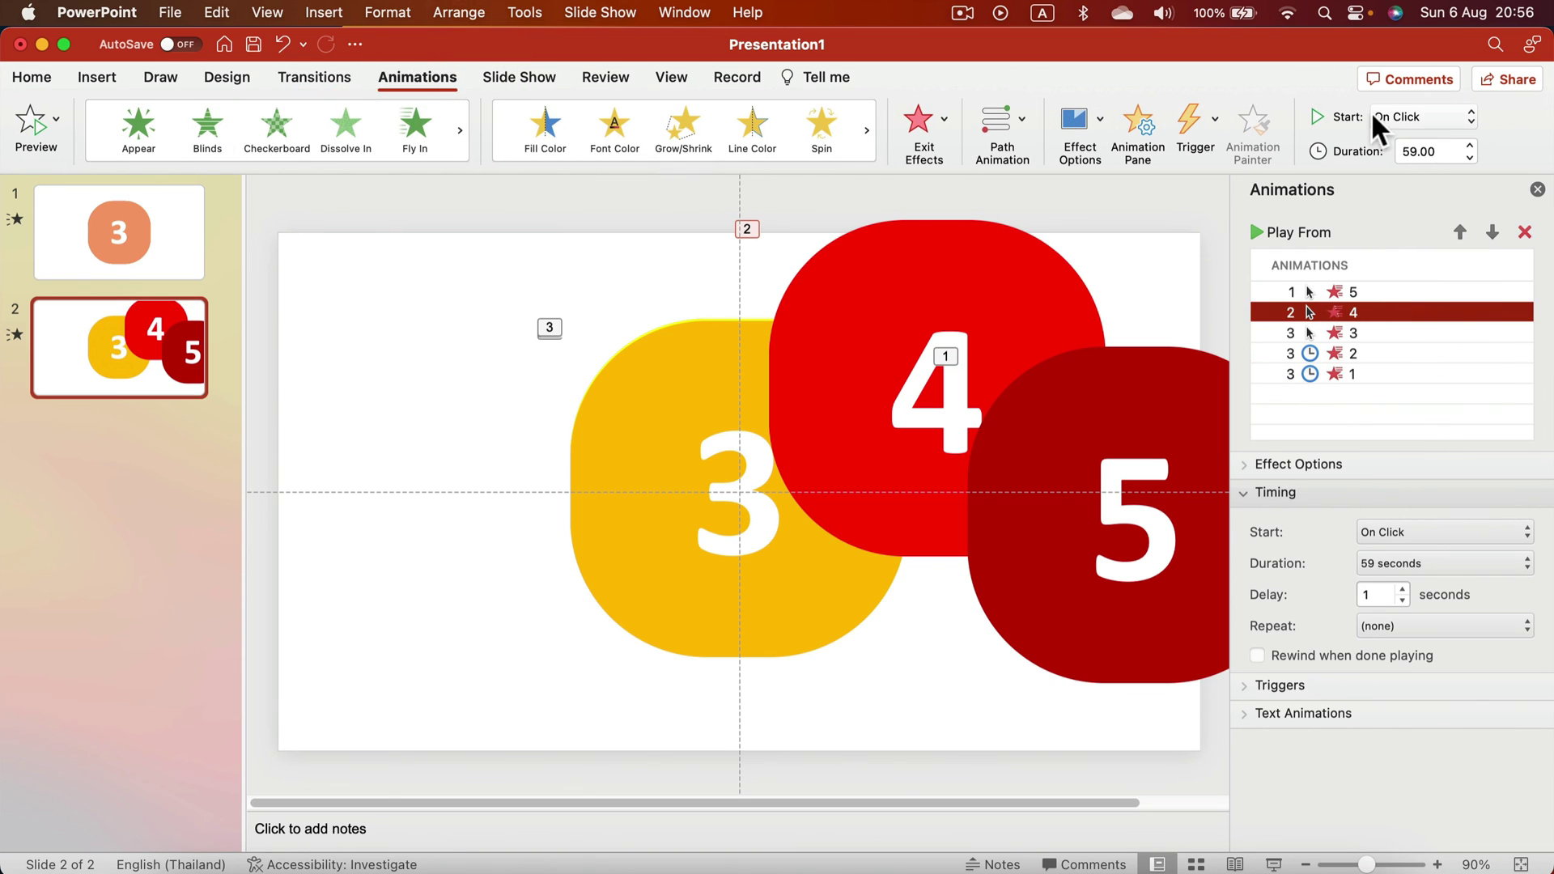
{"action": "left_click", "coordinate": [1392, 115]}
{"action": "left_click", "coordinate": [1459, 113]}
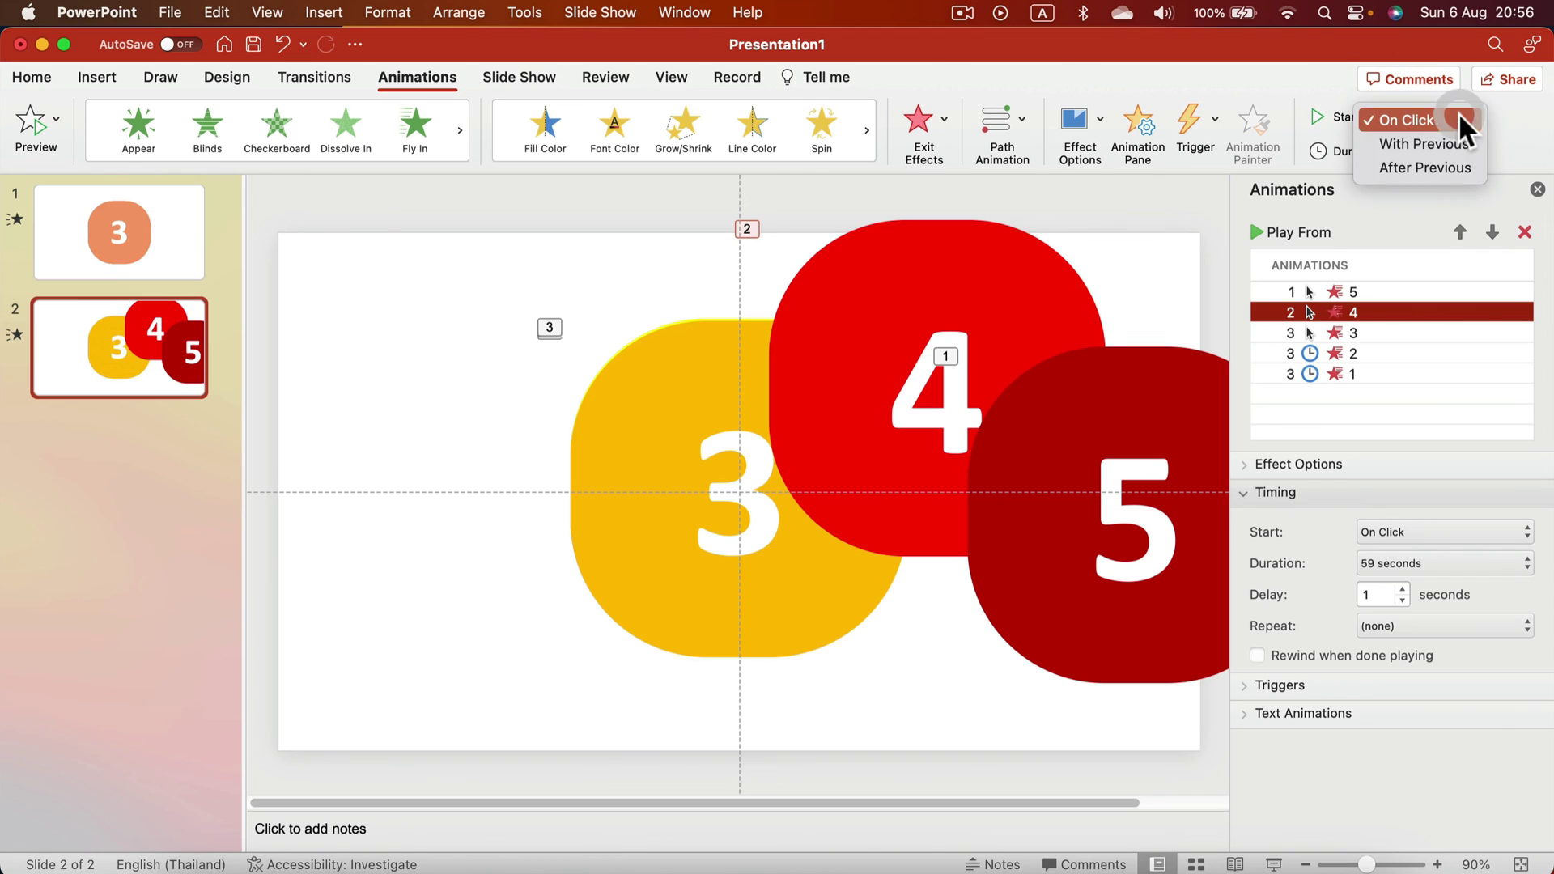
{"action": "left_click", "coordinate": [1452, 161]}
{"action": "left_click", "coordinate": [1389, 332]}
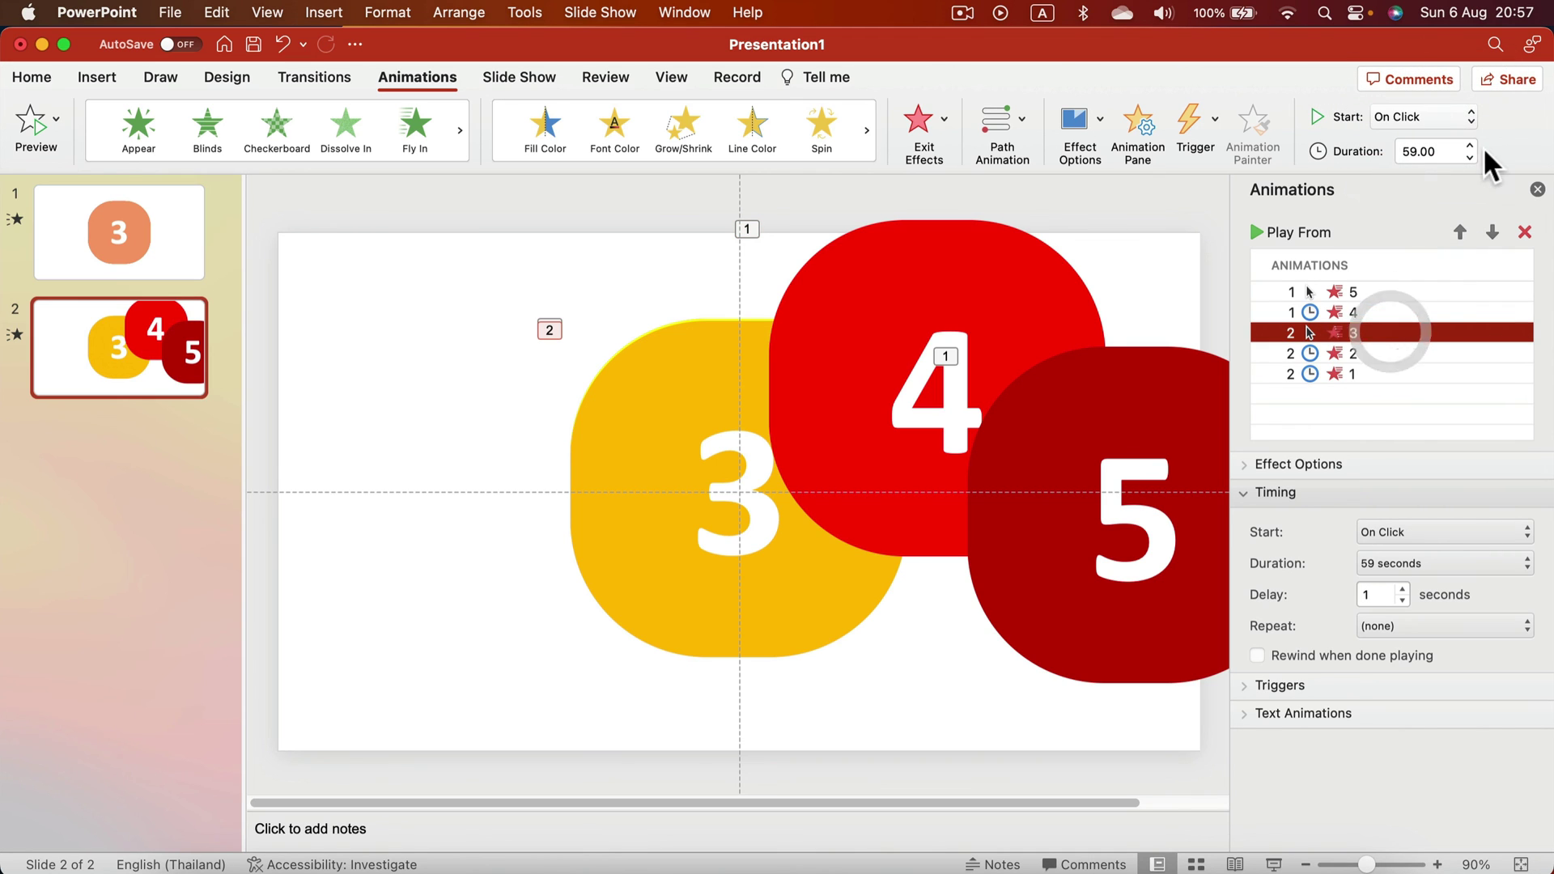
{"action": "left_click", "coordinate": [1470, 116]}
{"action": "left_click", "coordinate": [1445, 166]}
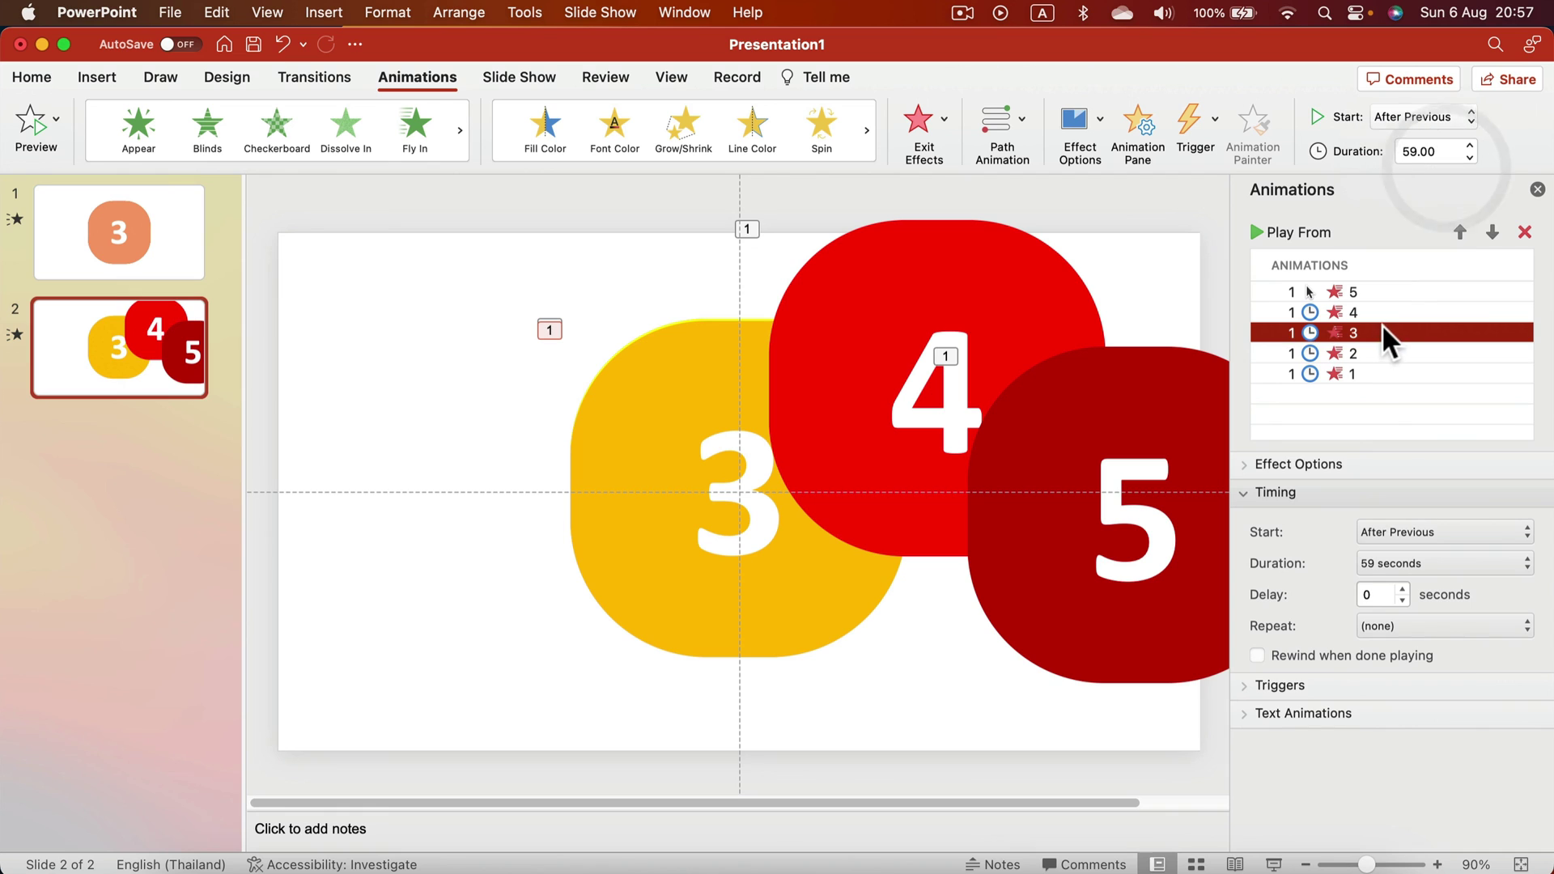
- Give tile 3's exit a 0.5-second delay and review each tile's exit timing
{"action": "left_click", "coordinate": [1402, 589]}
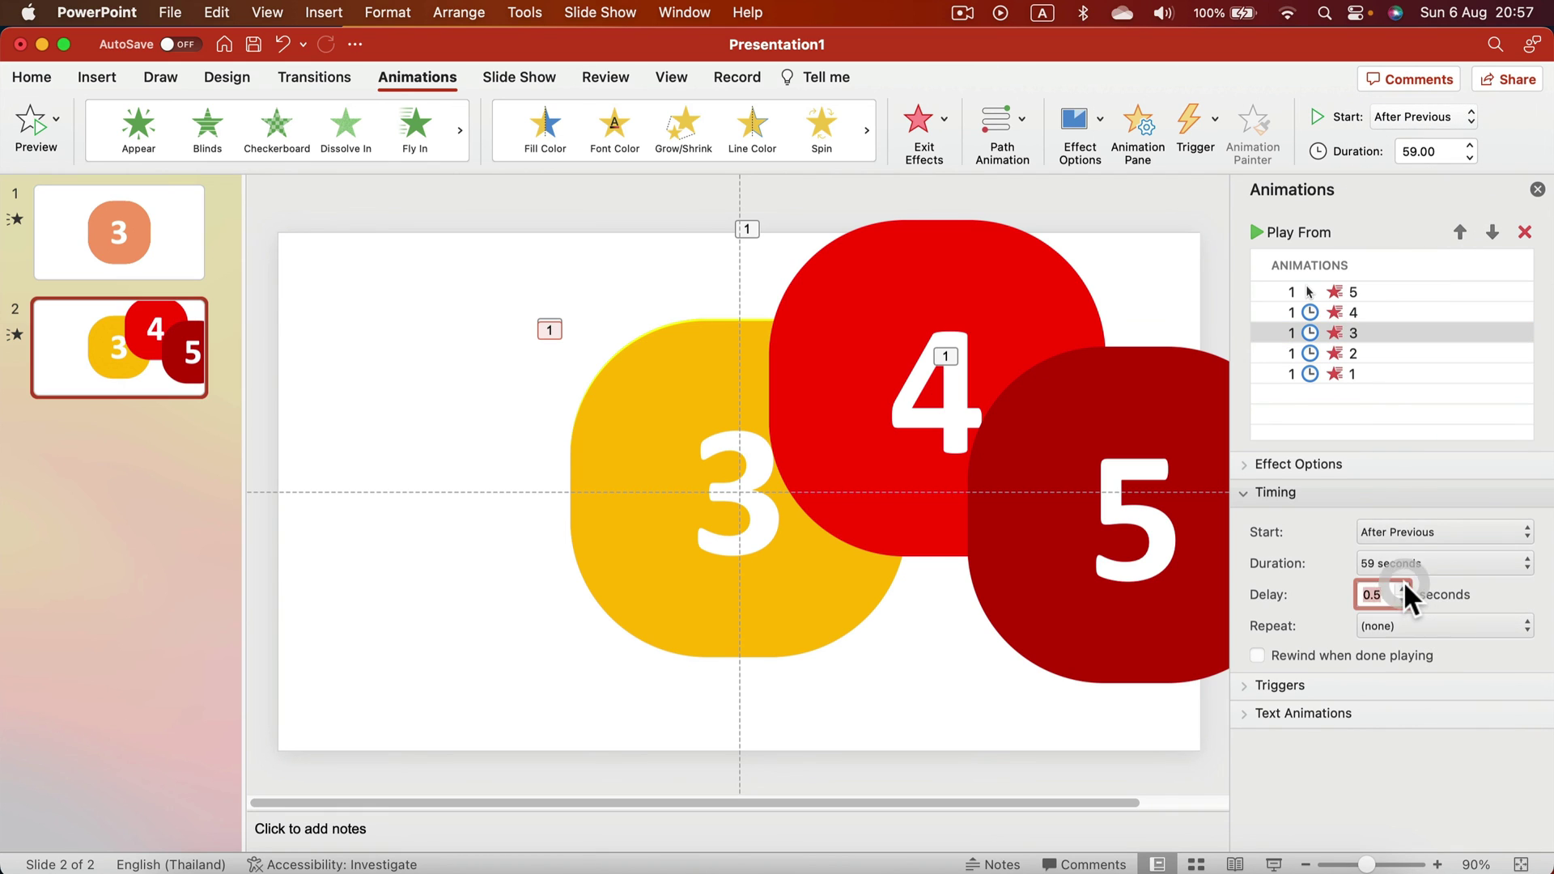
{"action": "left_click", "coordinate": [1378, 309]}
{"action": "left_click", "coordinate": [1402, 585]}
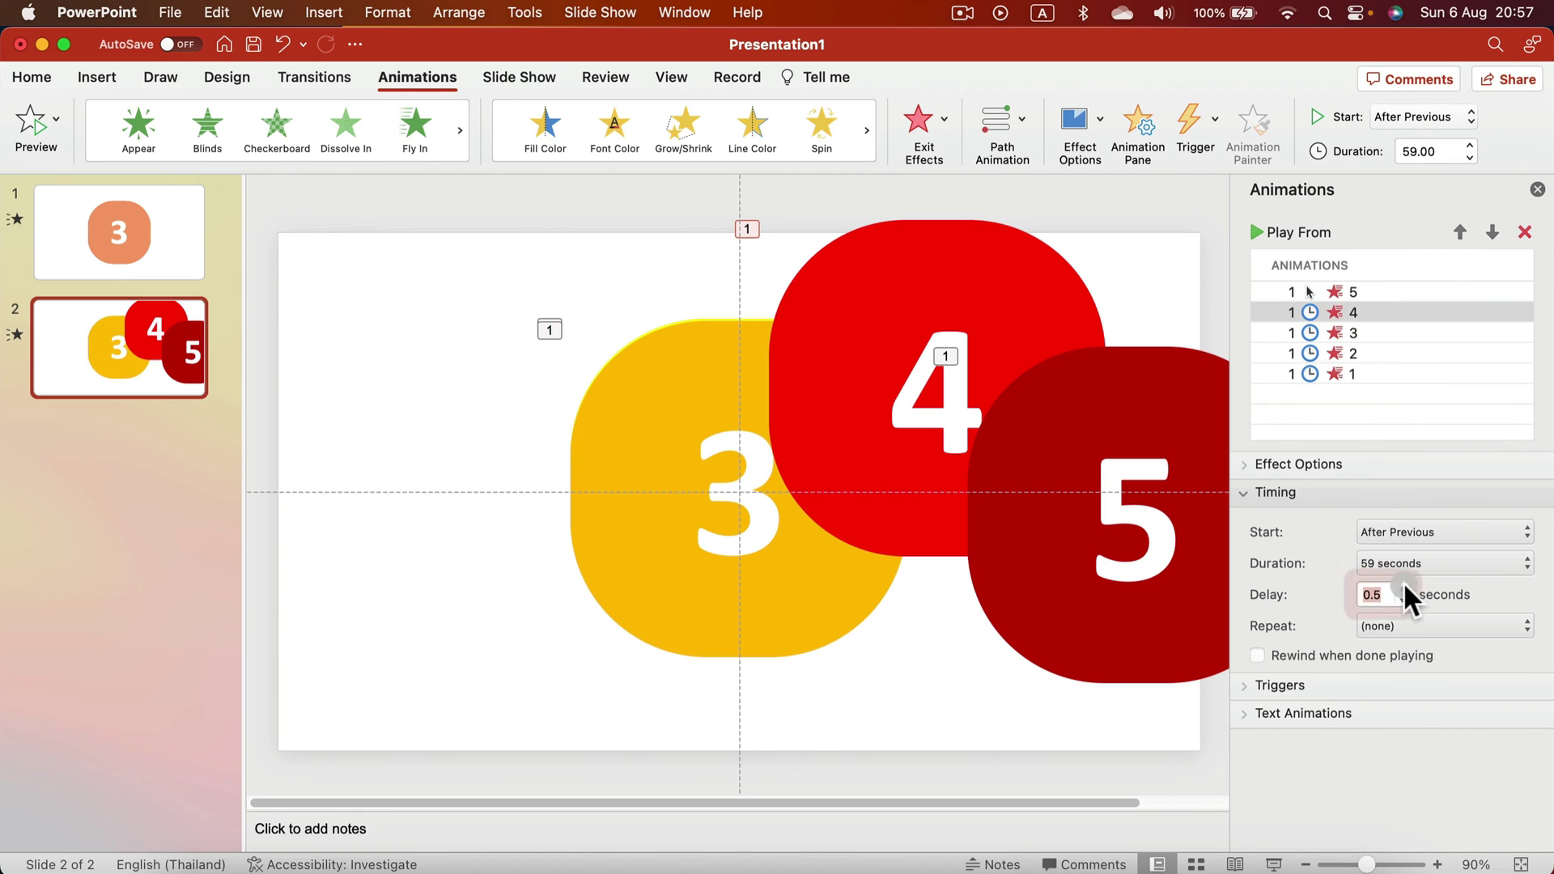
{"action": "left_click", "coordinate": [1384, 291]}
{"action": "left_click", "coordinate": [1392, 373]}
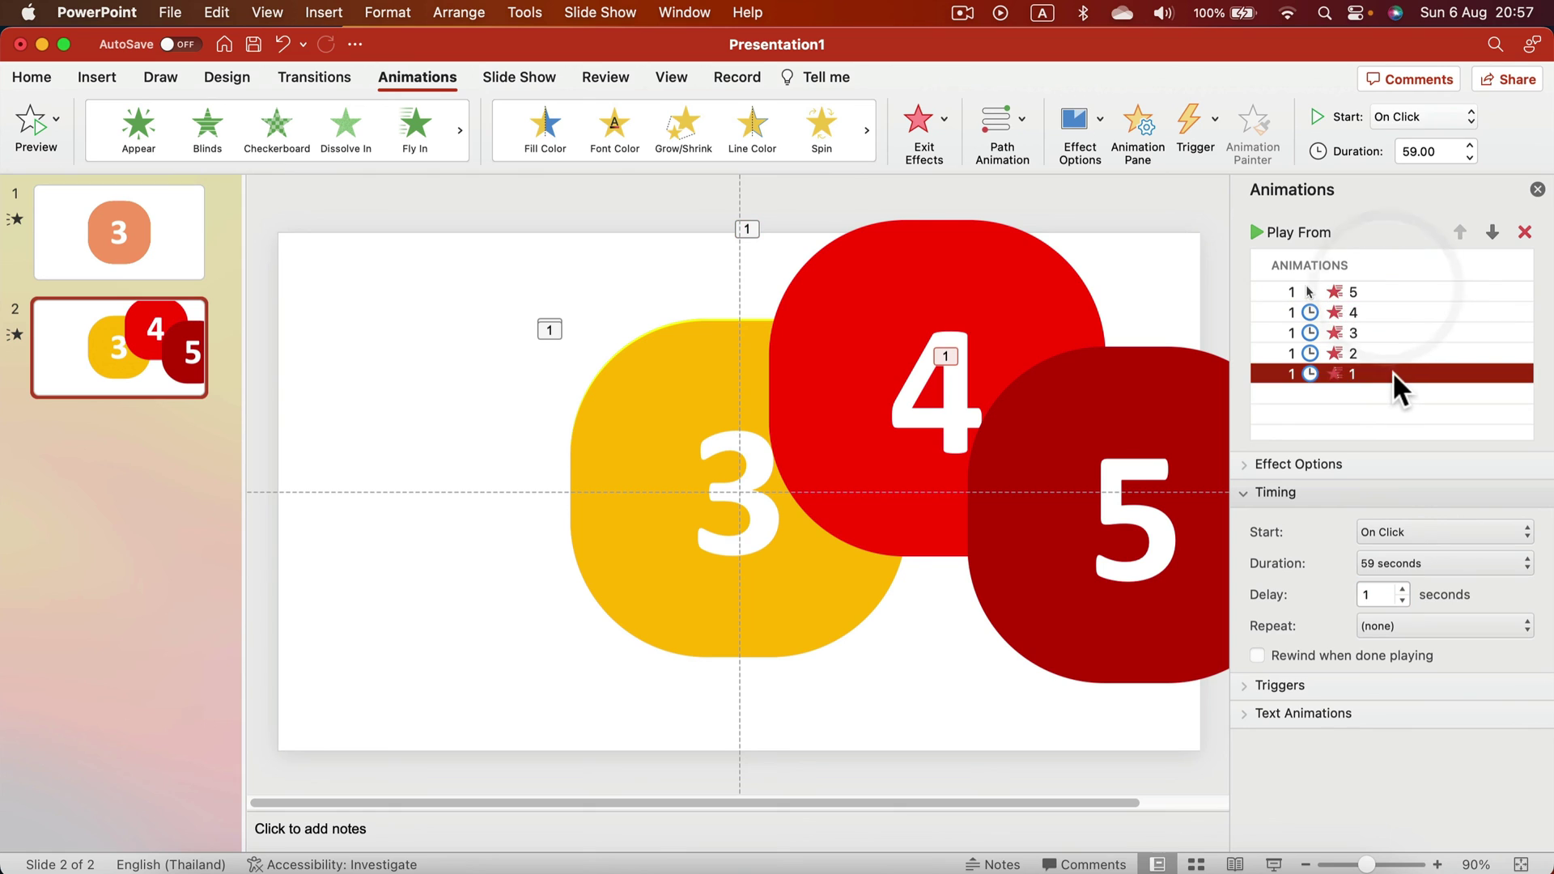
{"action": "left_click", "coordinate": [1397, 353]}
{"action": "left_click", "coordinate": [1400, 332]}
{"action": "left_click", "coordinate": [1397, 313]}
{"action": "left_click", "coordinate": [1405, 293]}
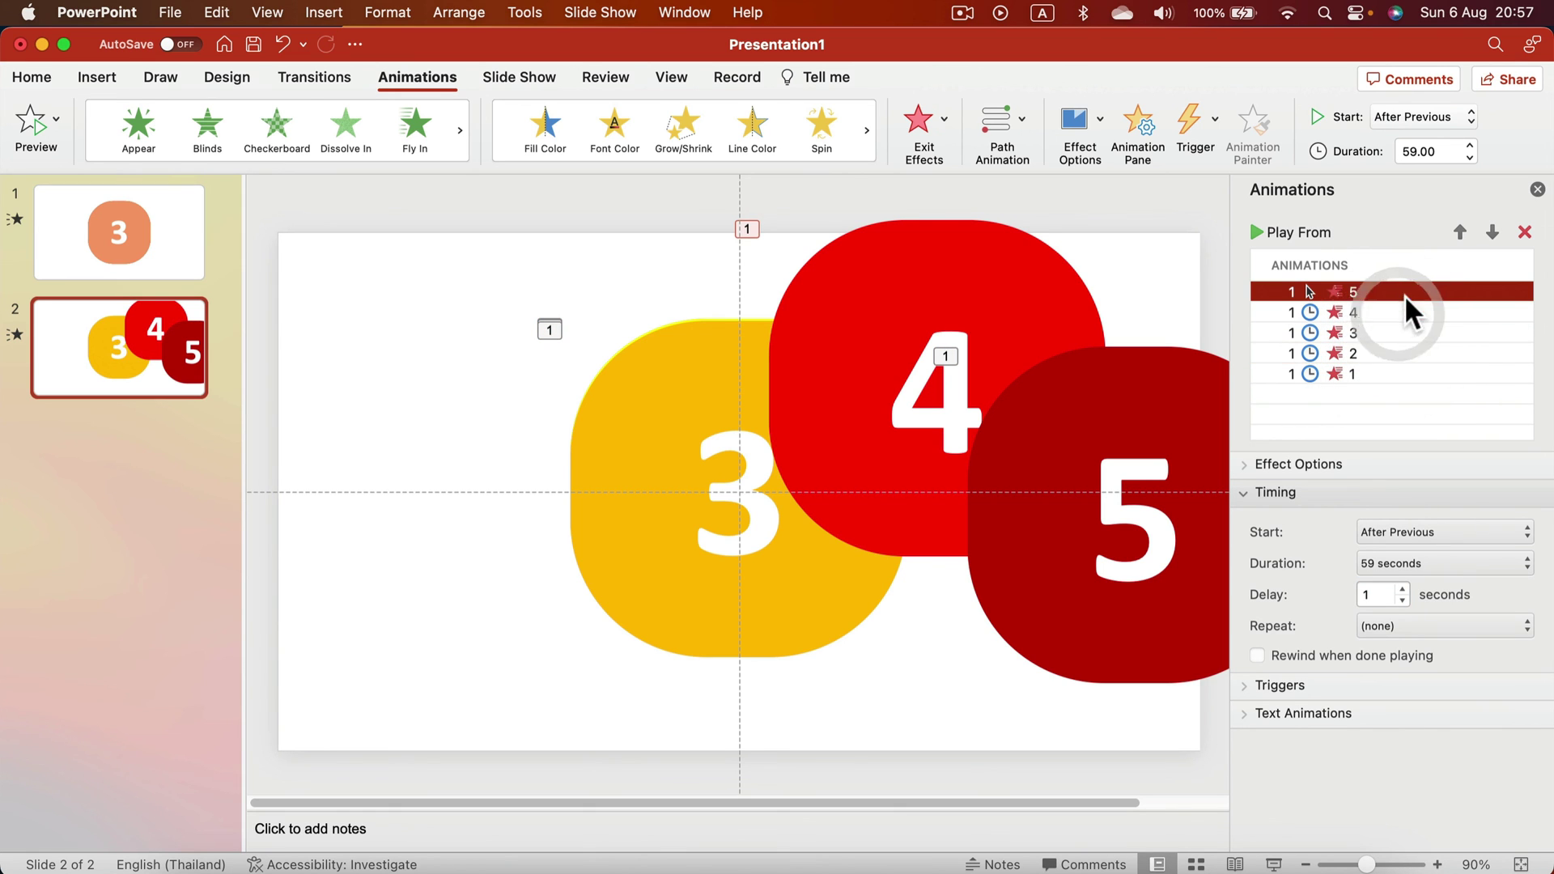
- Stack the red 4 and dark red 5 tiles exactly over tile 3 at the slide centre
{"action": "left_click", "coordinate": [862, 324]}
{"action": "left_click_drag", "start_coordinate": [1030, 261], "coordinate": [833, 357]}
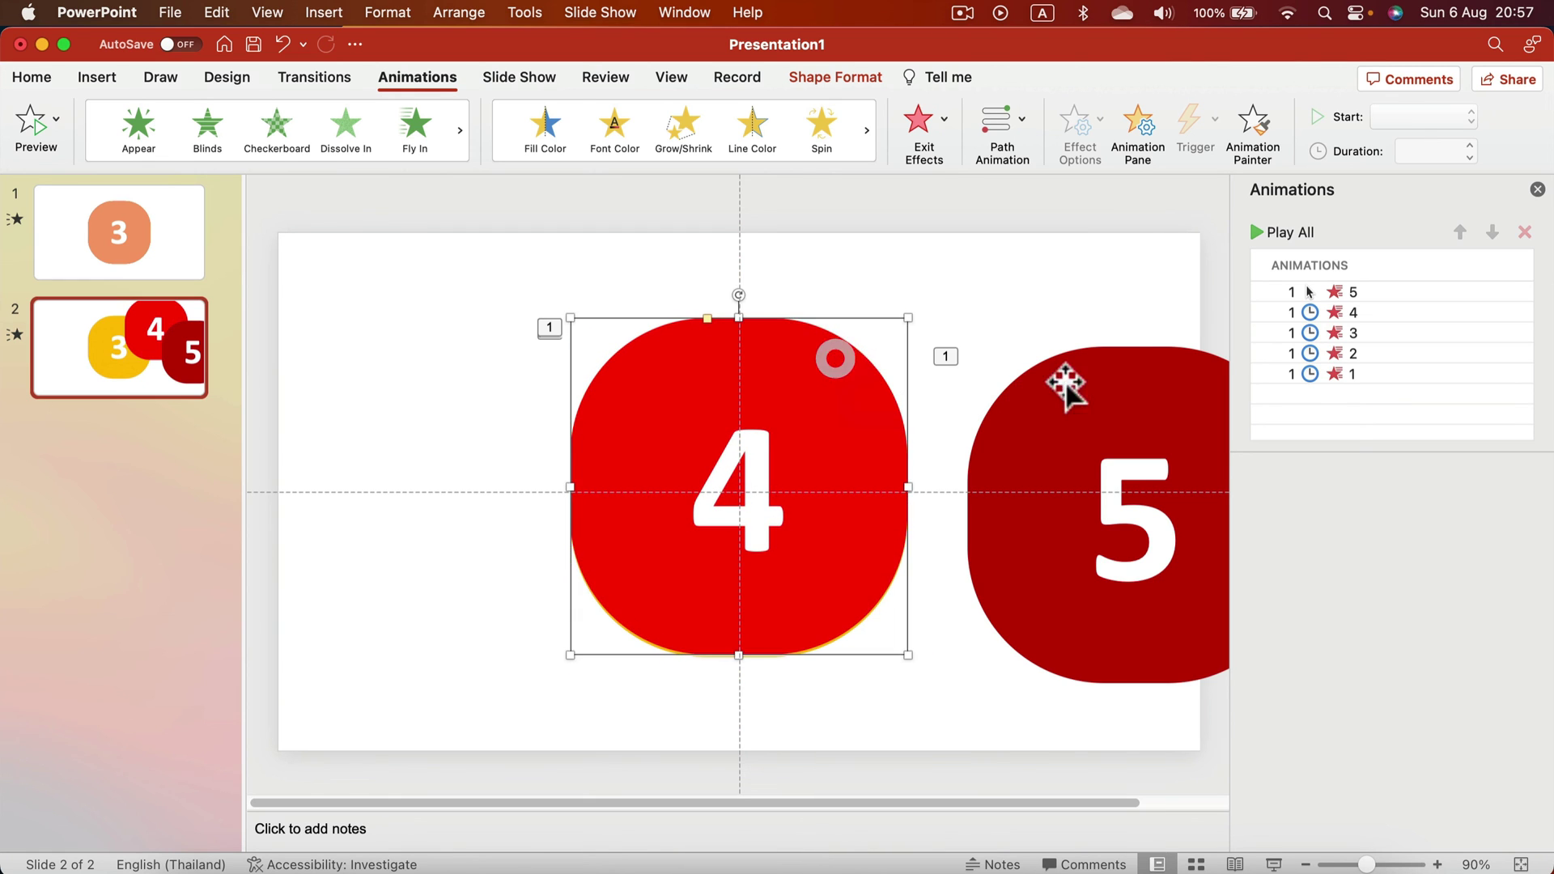
{"action": "left_click", "coordinate": [1150, 389]}
{"action": "left_click_drag", "start_coordinate": [1176, 402], "coordinate": [782, 366]}
{"action": "left_click", "coordinate": [1034, 343]}
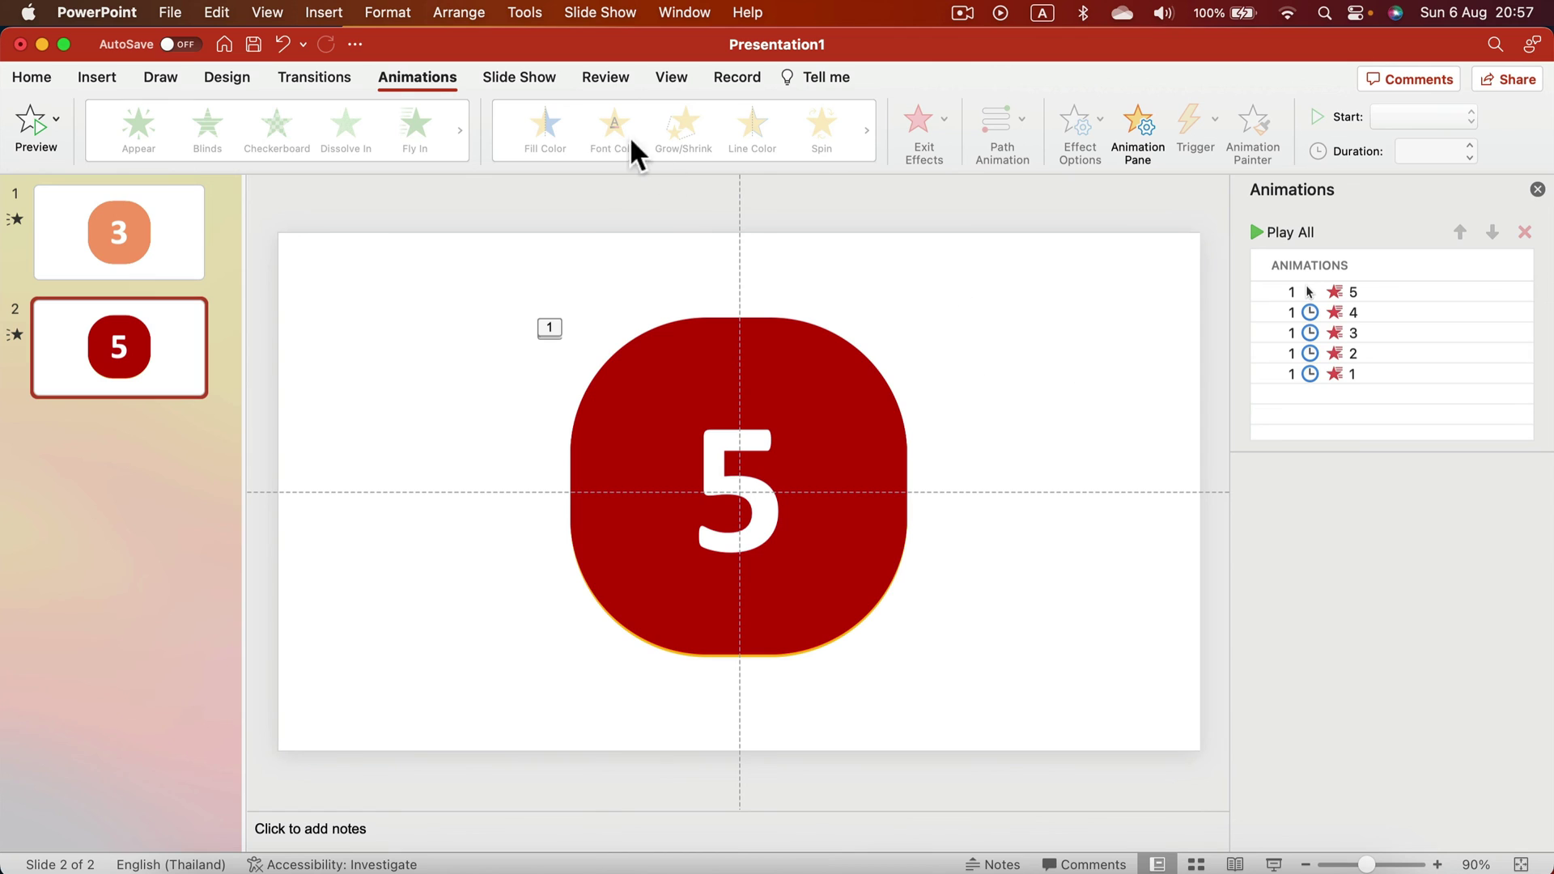
{"action": "left_click", "coordinate": [526, 81]}
- Play slide 2 from the current slide and watch tile 5 begin its exit
{"action": "left_click", "coordinate": [87, 123]}
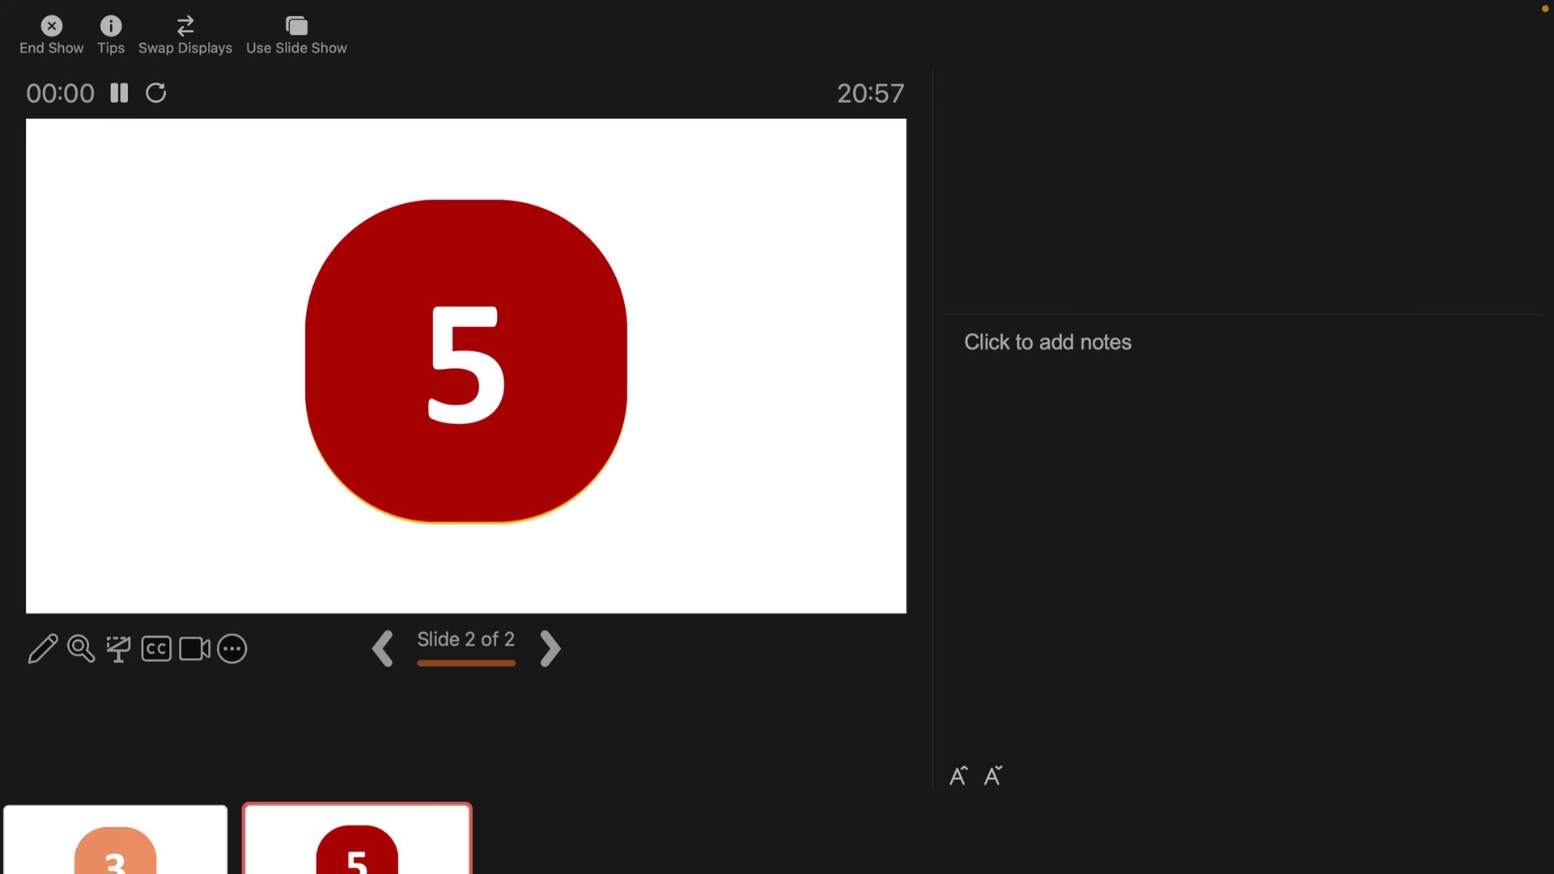
{"action": "left_click", "coordinate": [725, 279]}
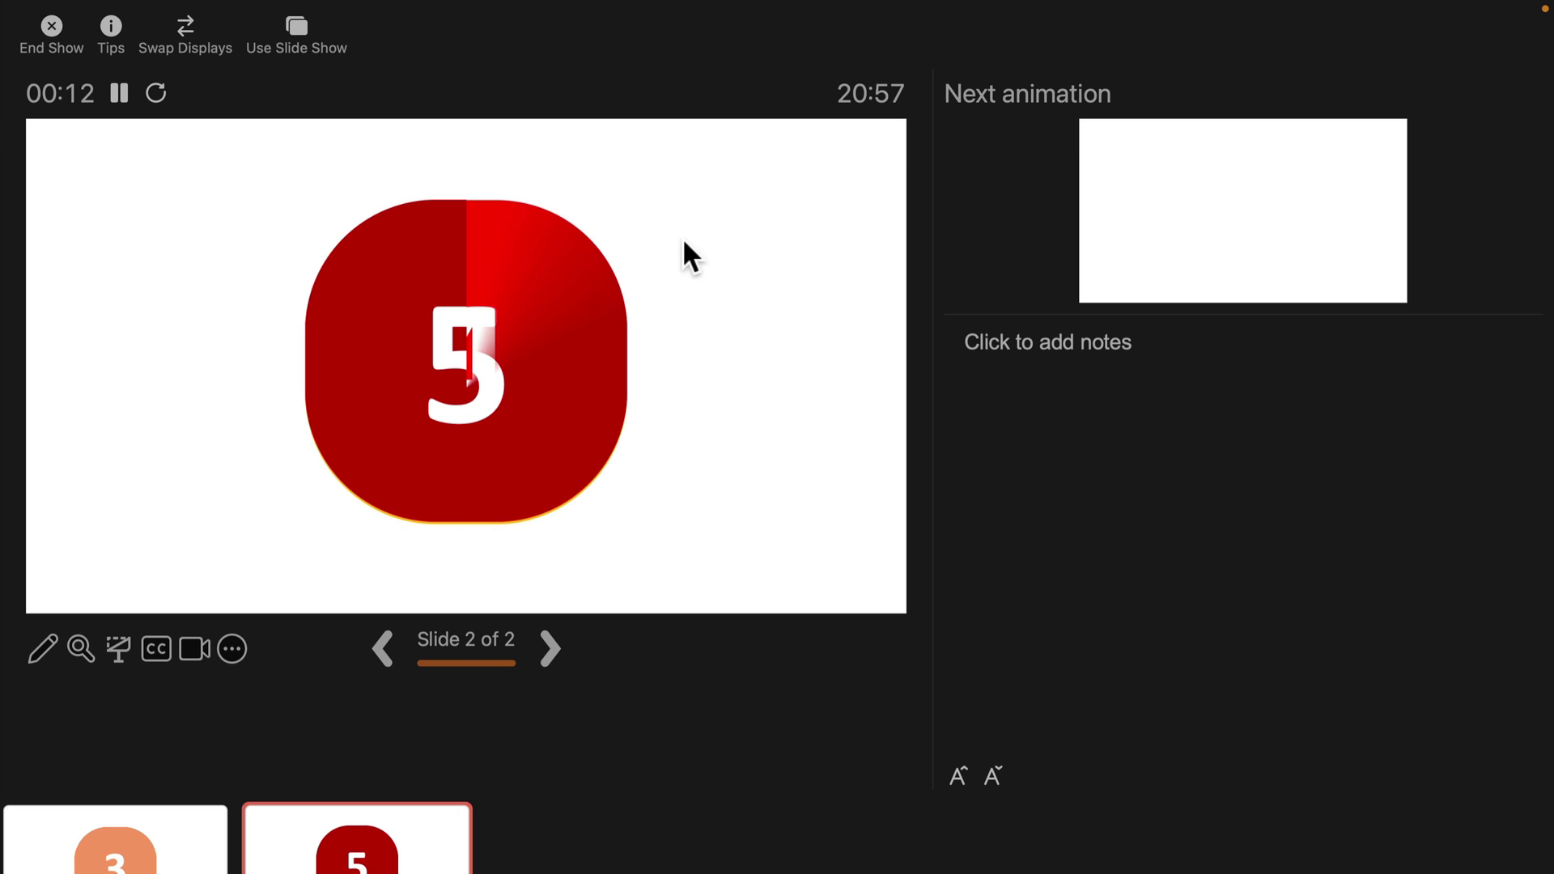
{"action": "key", "text": "Escape"}
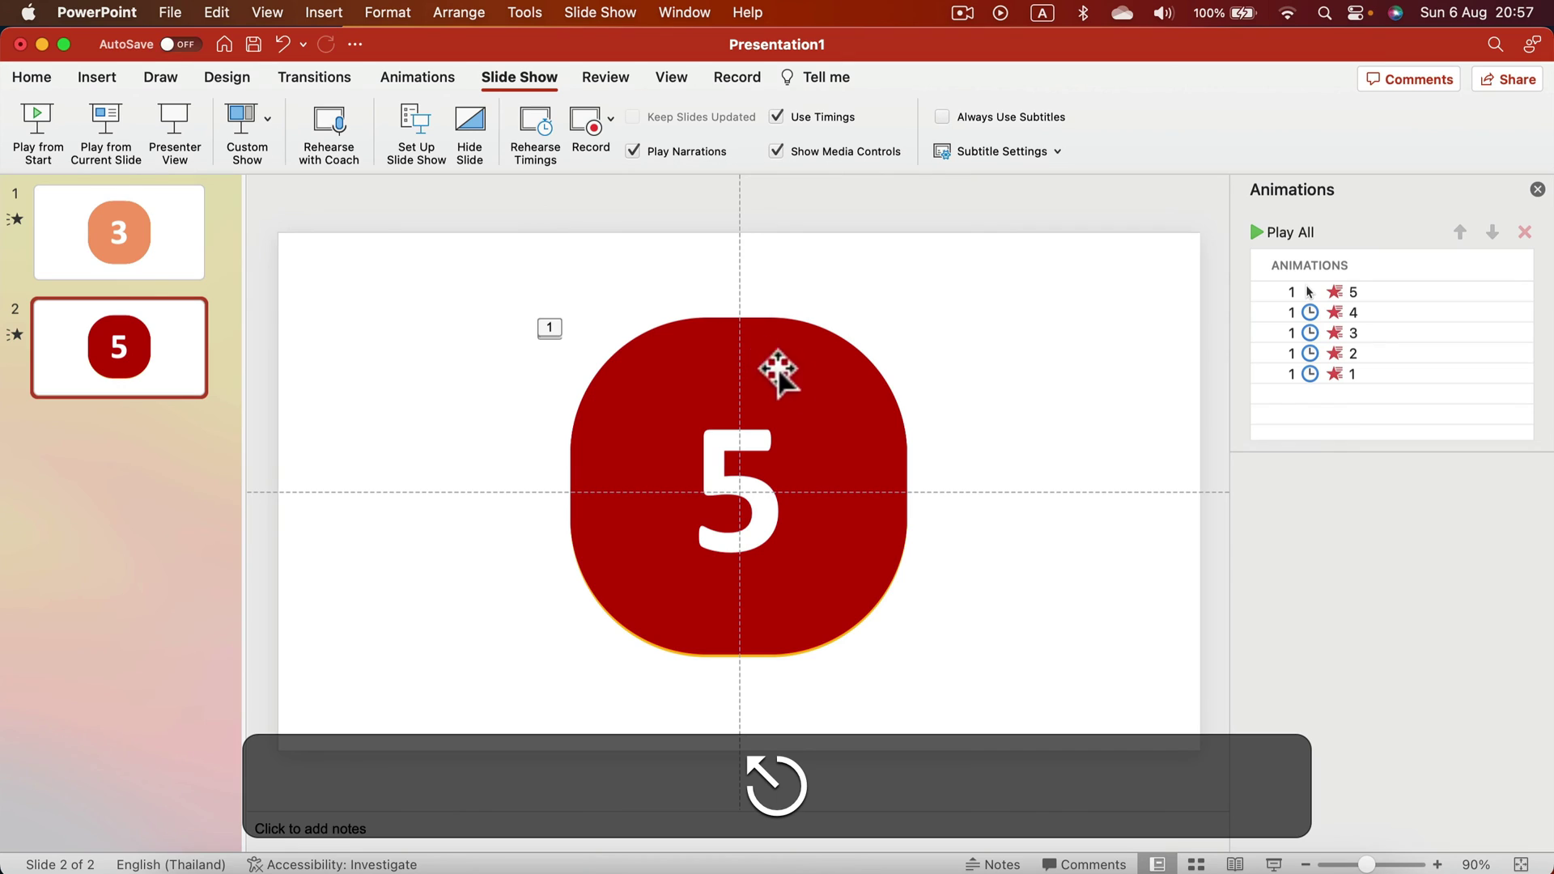